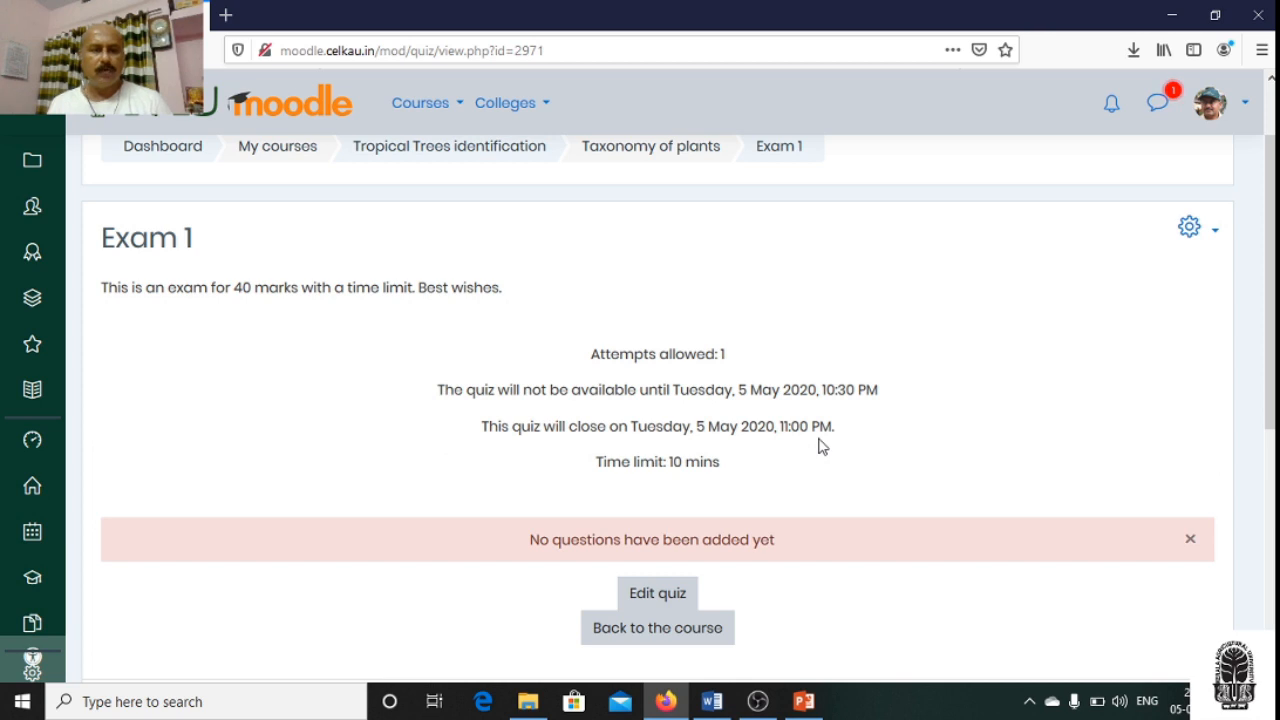
- Review the availability dates and time limit of Exam 1 and open the quiz for editing
scroll(818, 445, up, 2)
scroll(818, 445, down, 2)
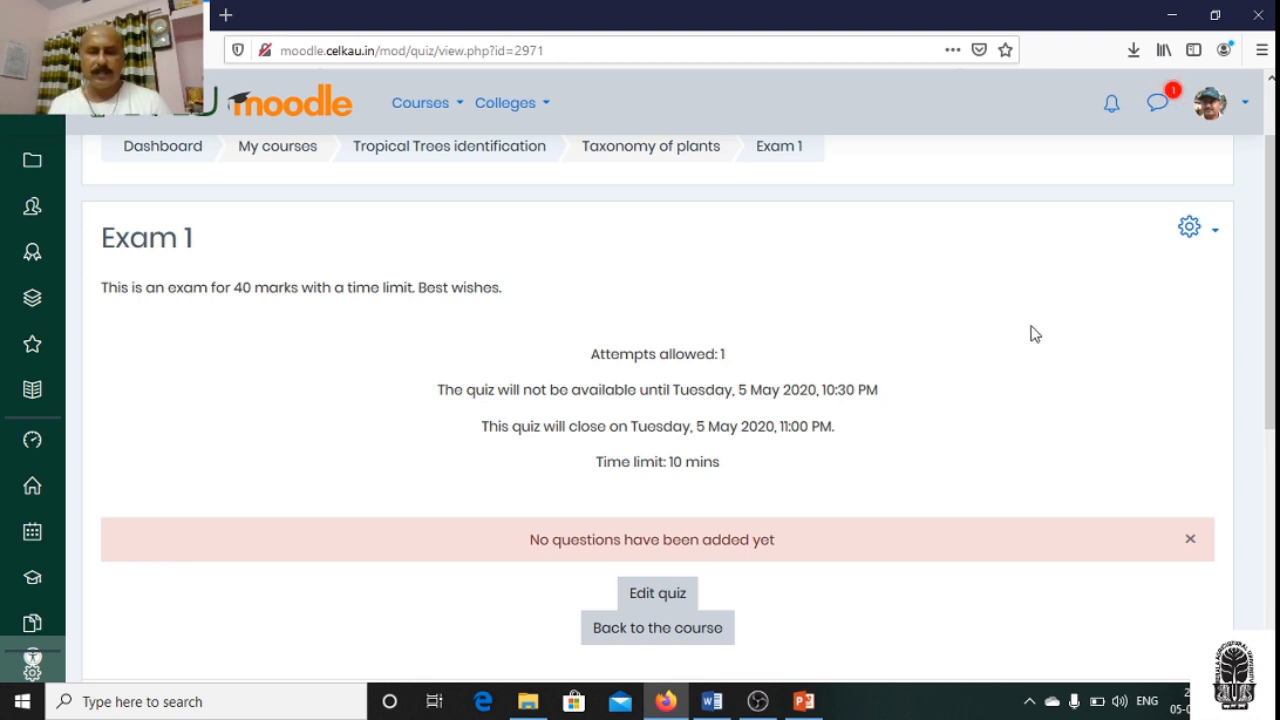
scroll(1035, 334, down, 2)
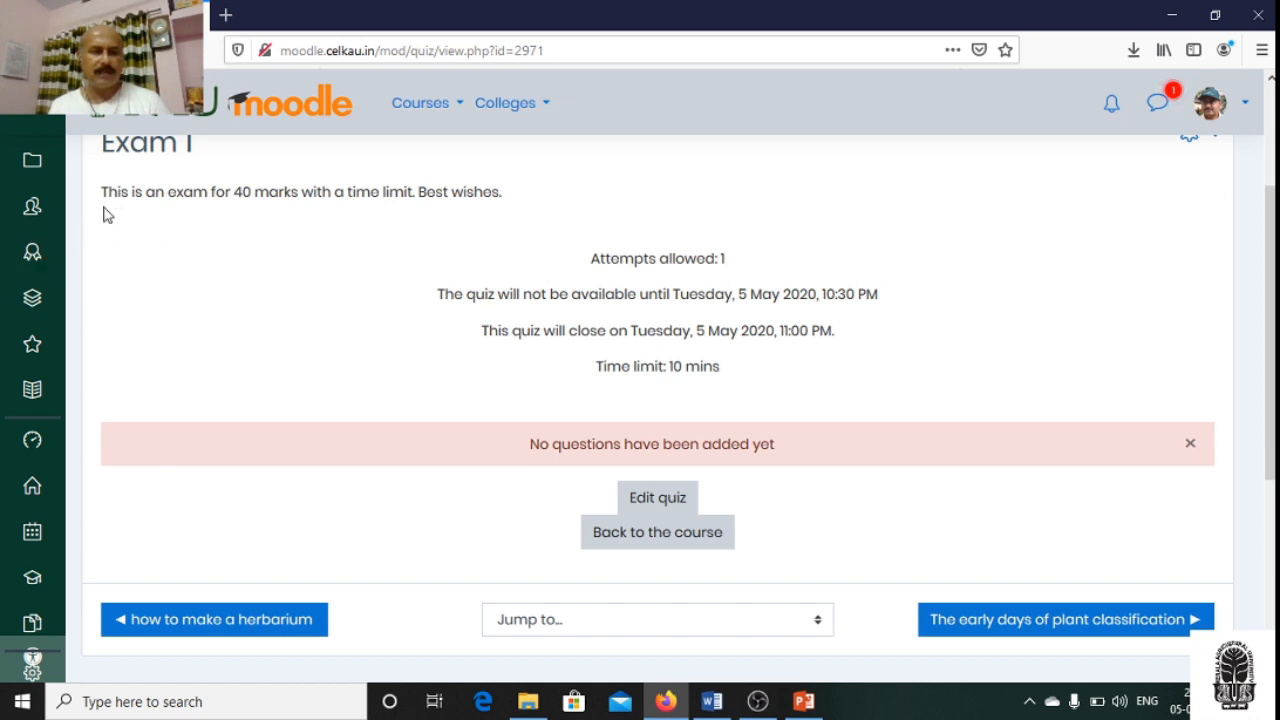
scroll(263, 257, up, 2)
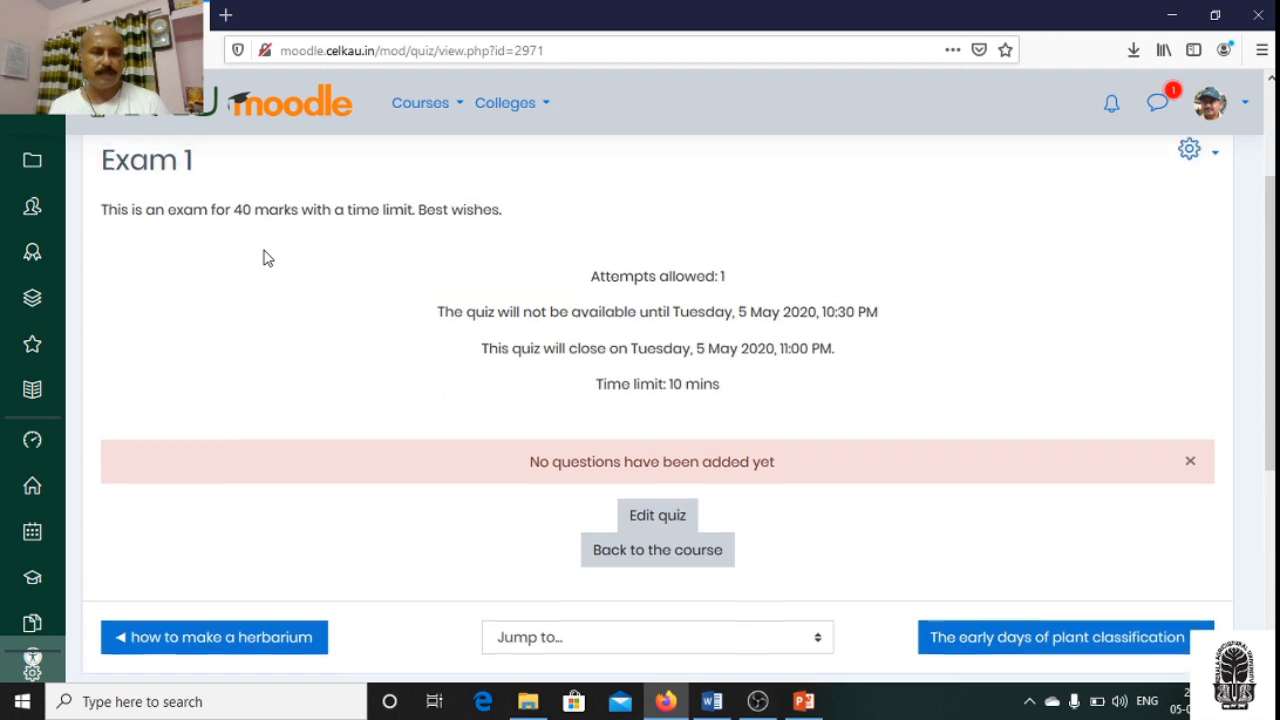
scroll(1007, 330, down, 2)
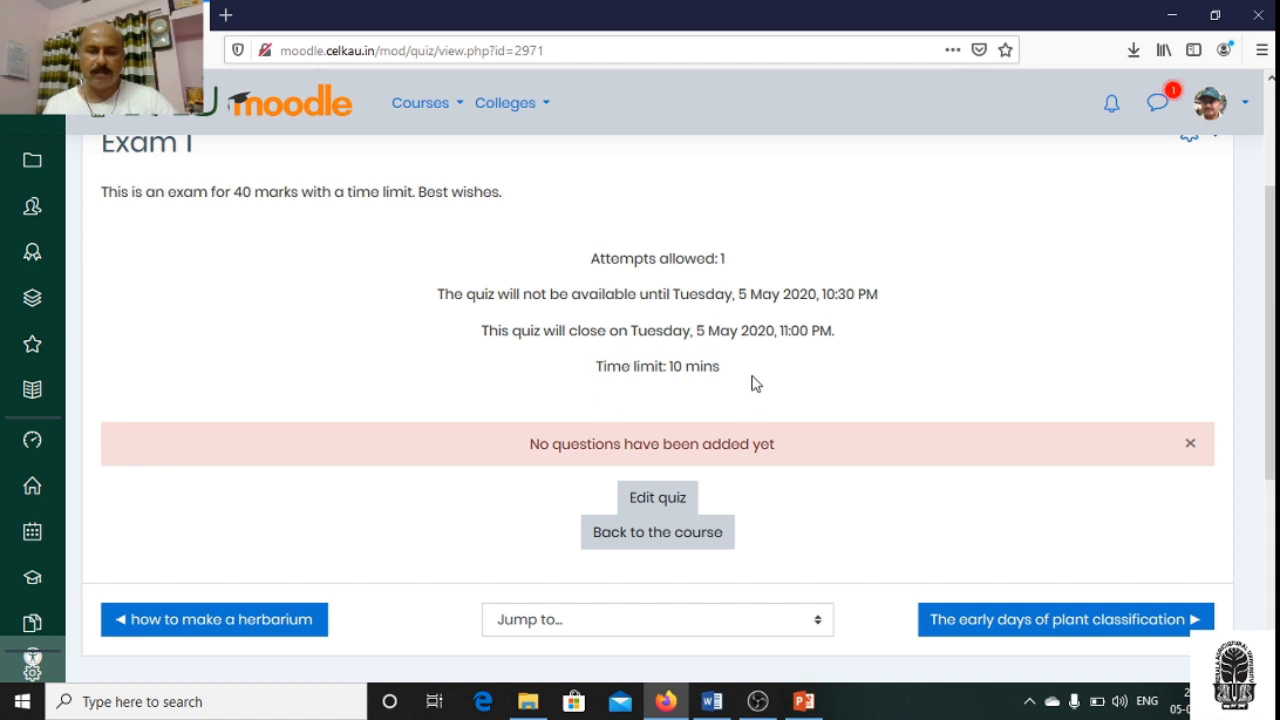
scroll(1040, 365, down, 2)
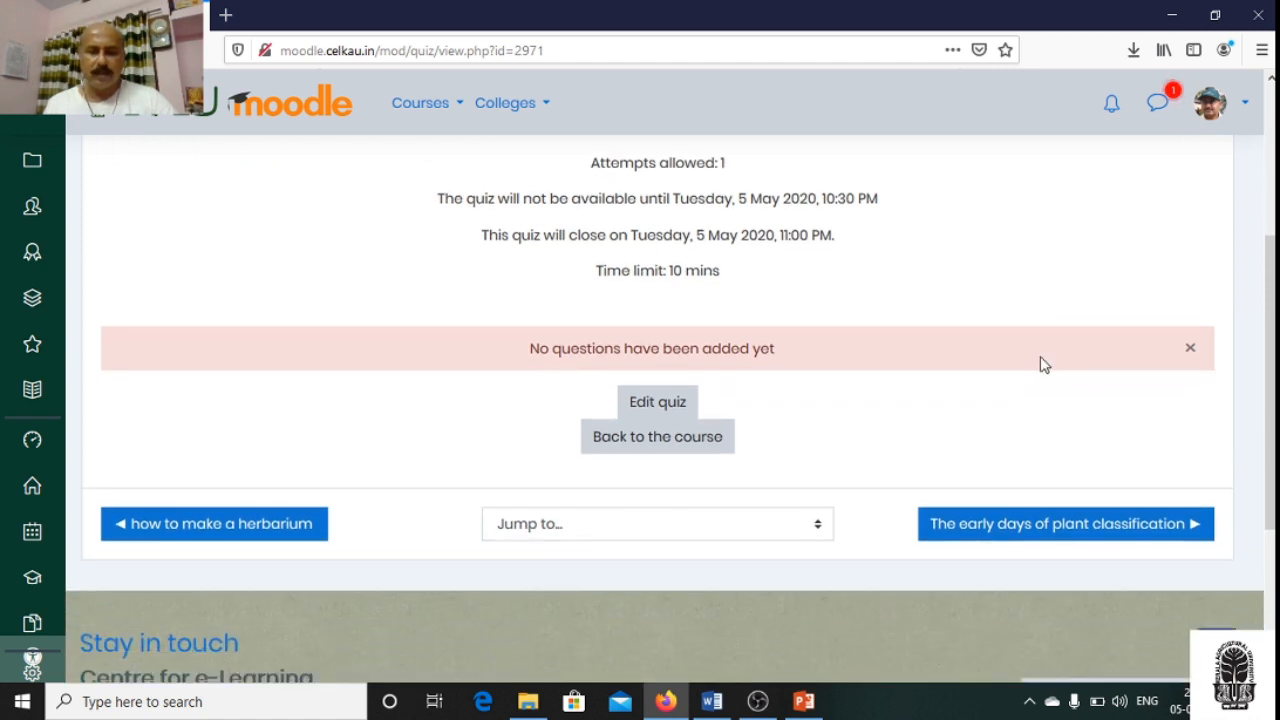
click(673, 406)
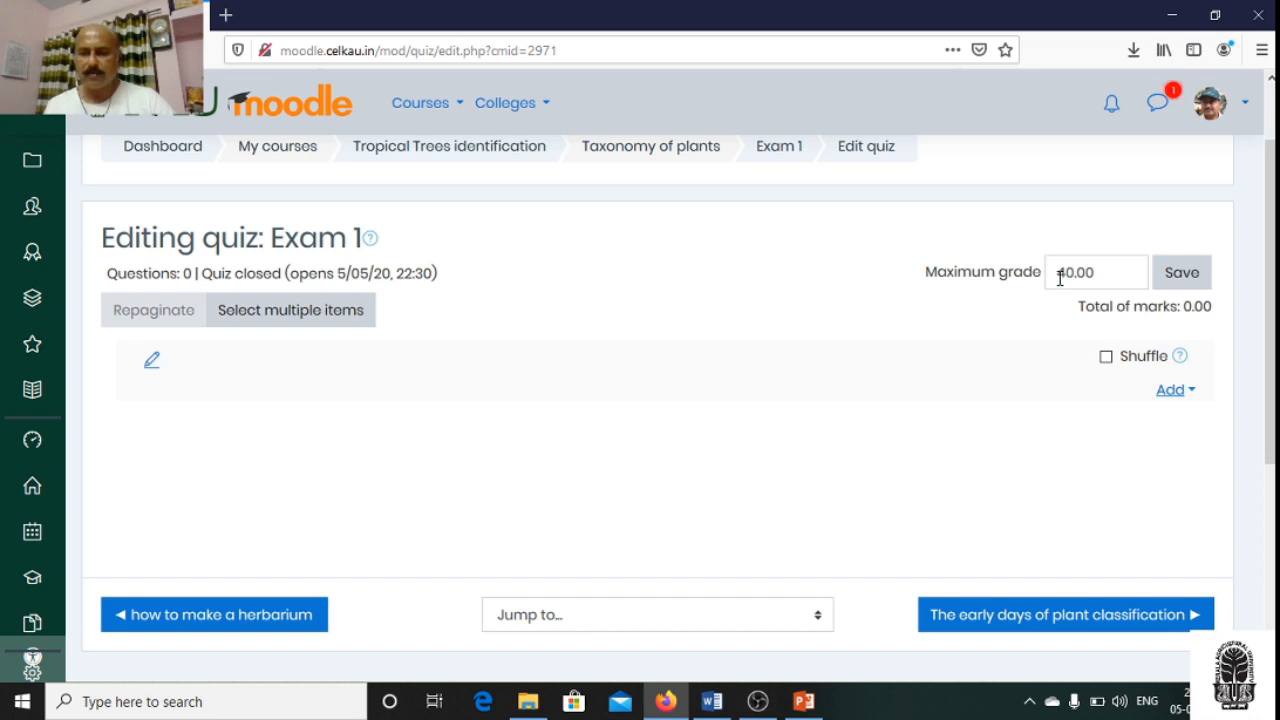
- Switch to the Word mark sheet to check the marks allotted to Exam I, and return to the Moodle quiz in Firefox
click(711, 701)
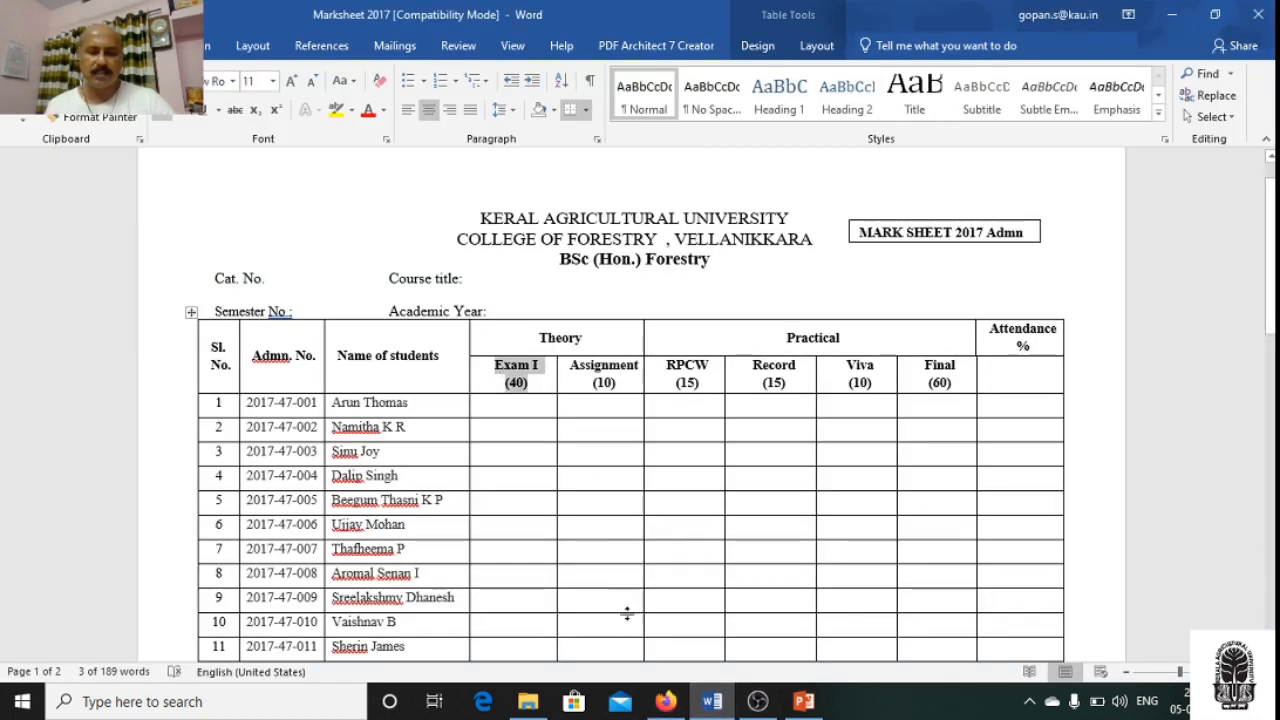
click(665, 701)
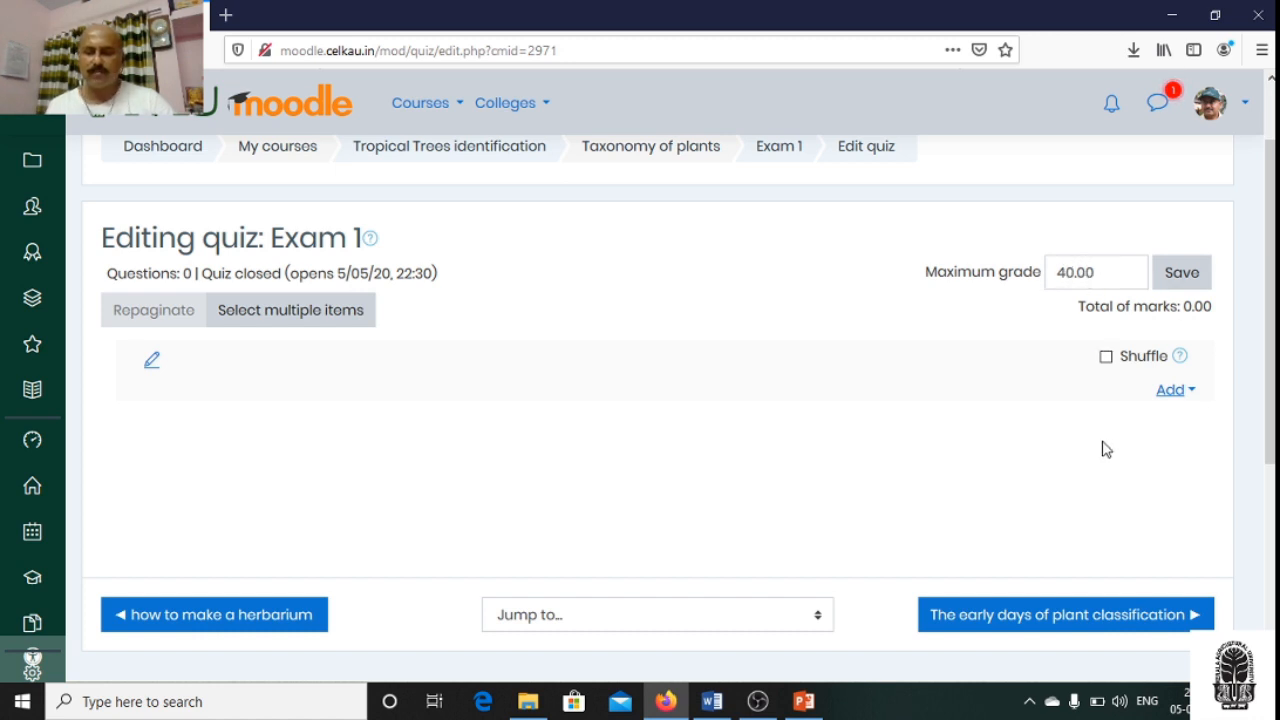
- Add a new question of the Multiple choice type to Exam 1
click(1174, 396)
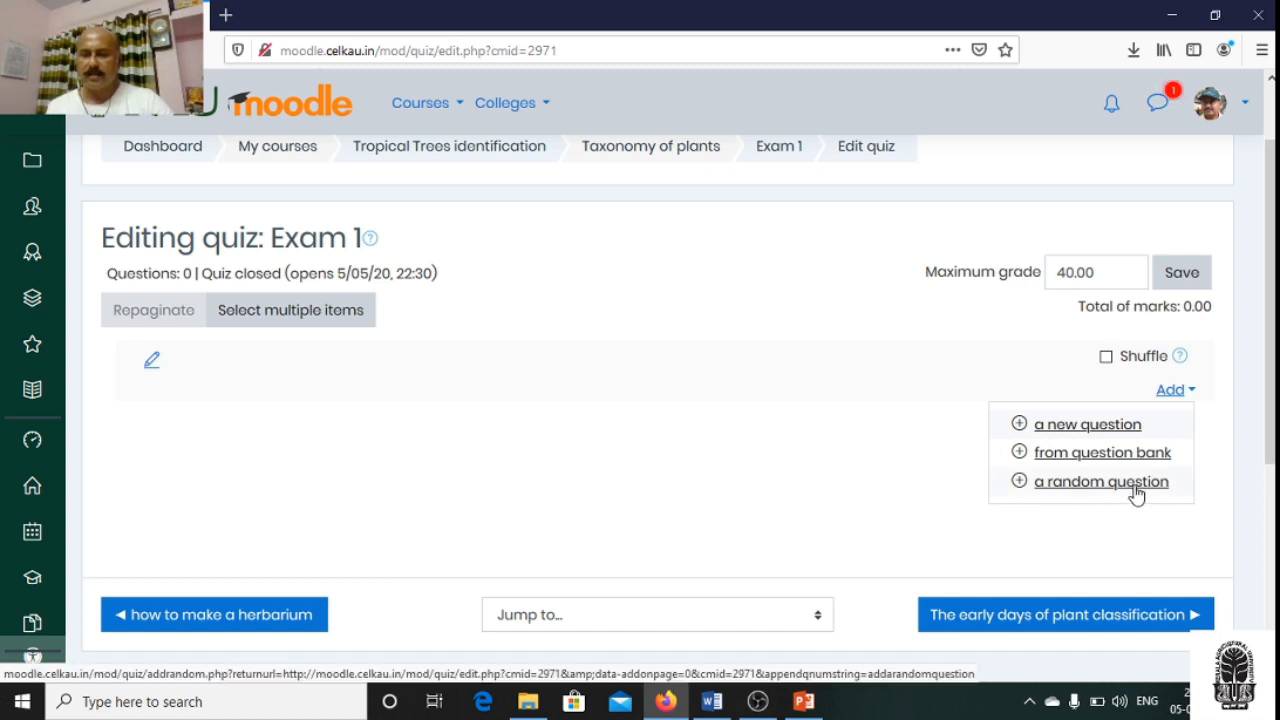
click(1094, 428)
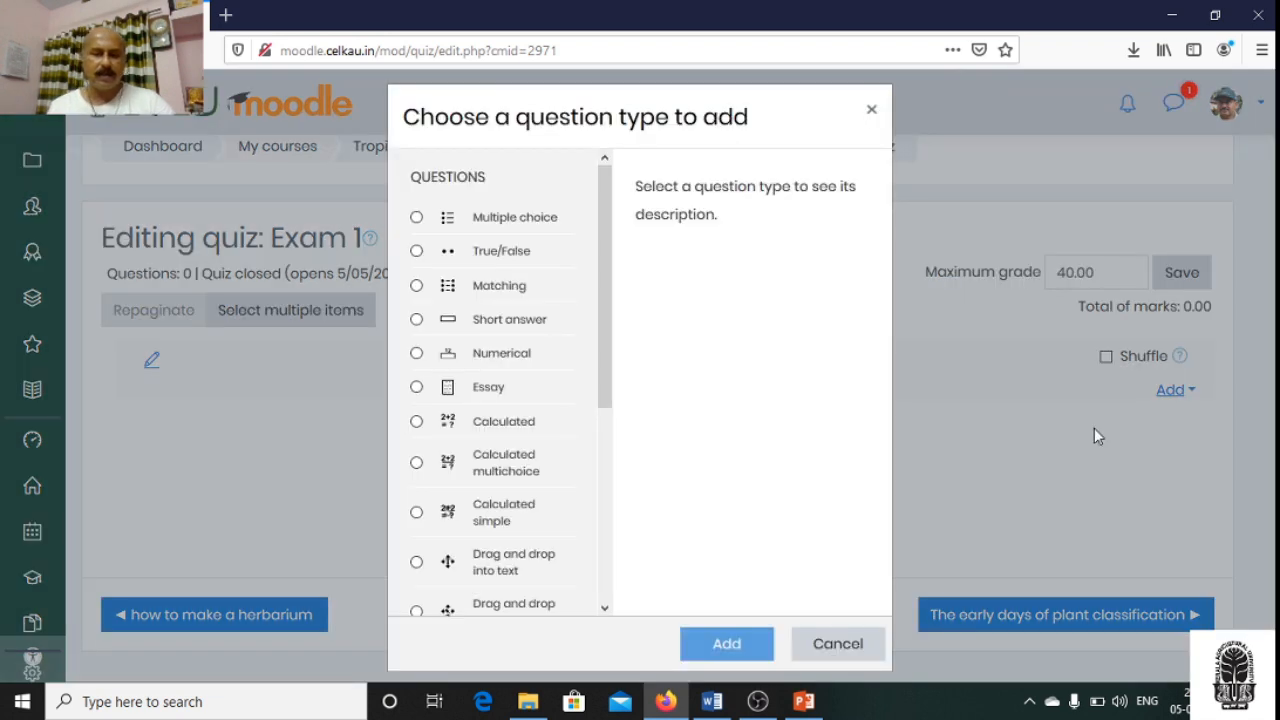
mouse_move(606, 251)
mouse_down()
mouse_move(631, 458)
mouse_move(612, 296)
mouse_move(591, 249)
mouse_up()
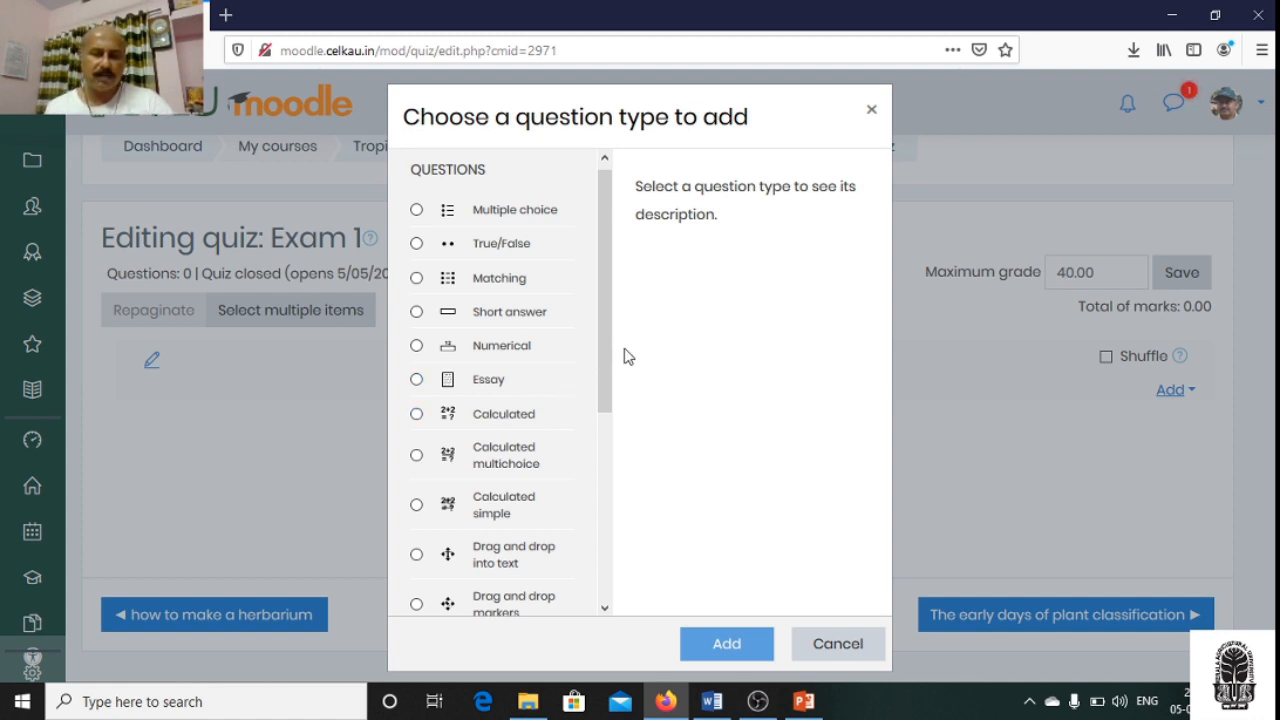
drag(610, 352, 597, 303)
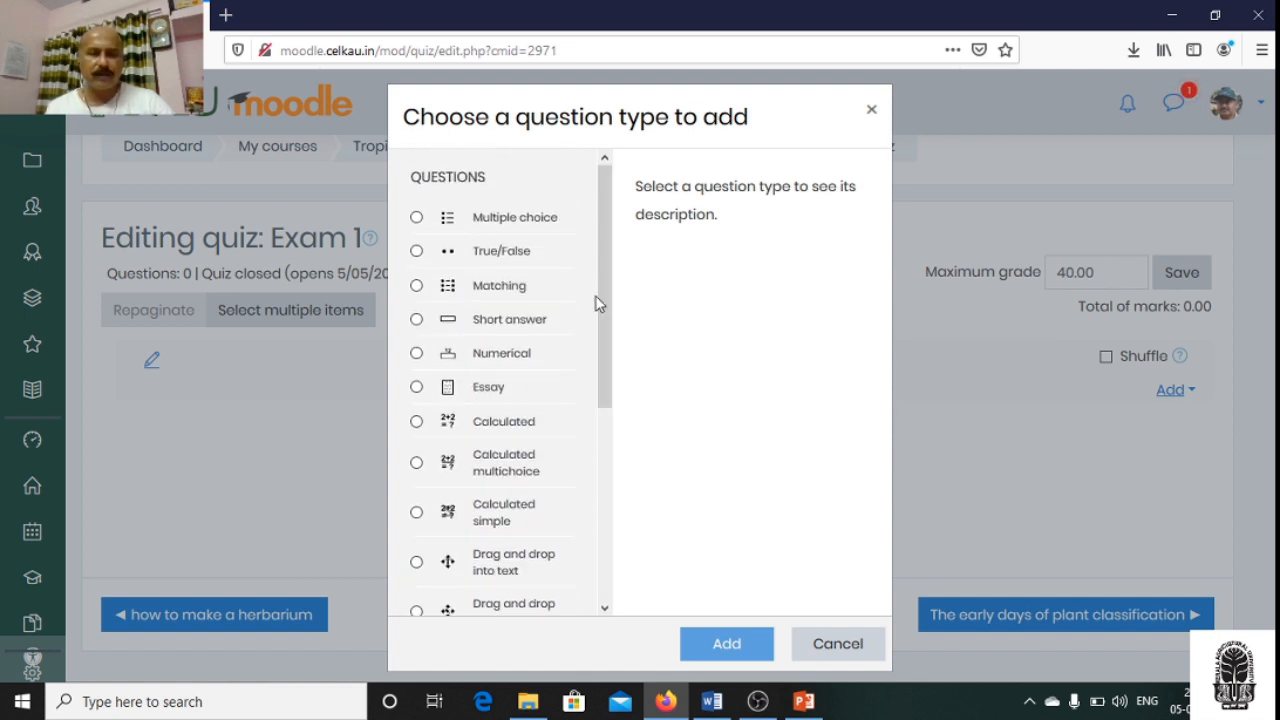
click(417, 219)
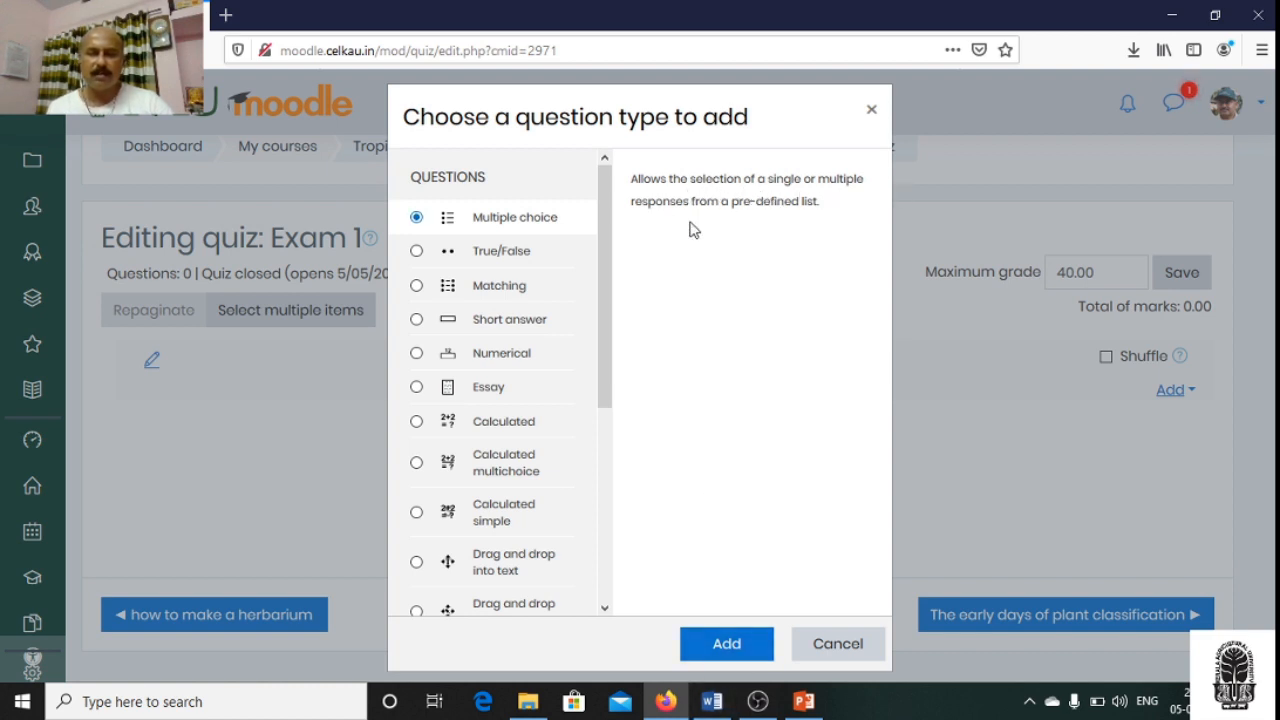
click(726, 645)
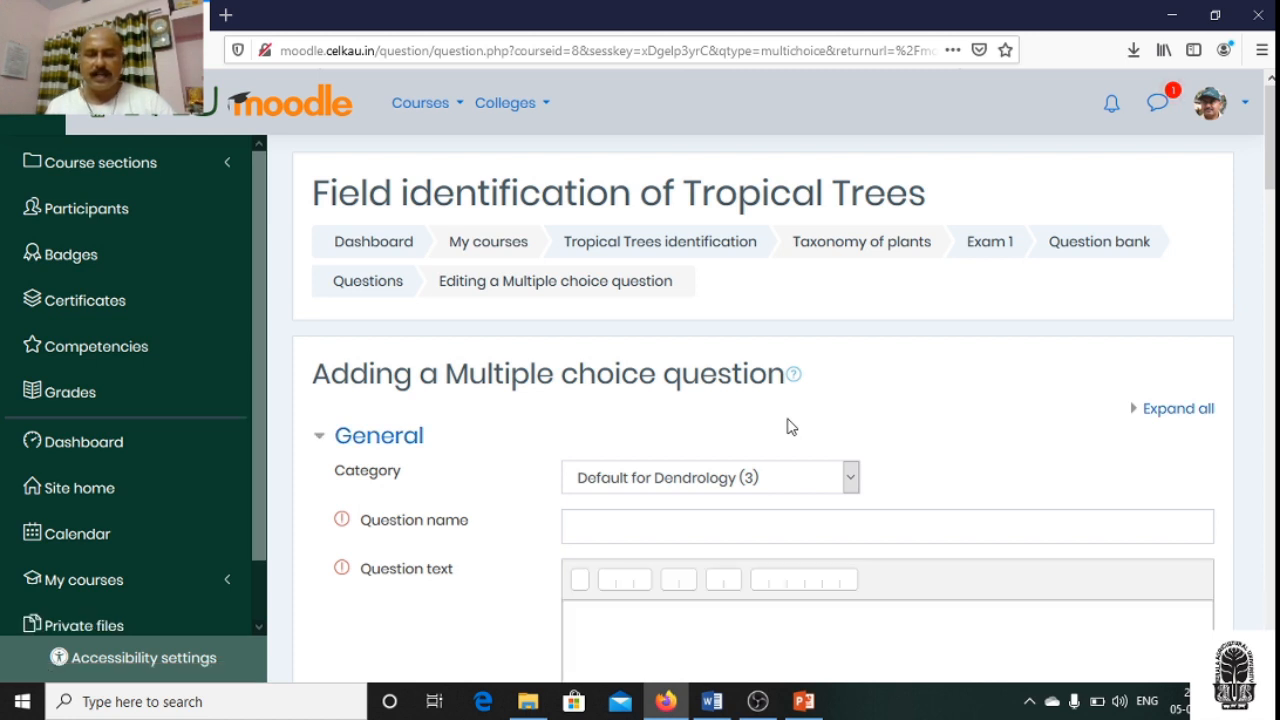
- Name the question "Q 1" and enter "What is Moodle?" as its question text
scroll(788, 427, down, 2)
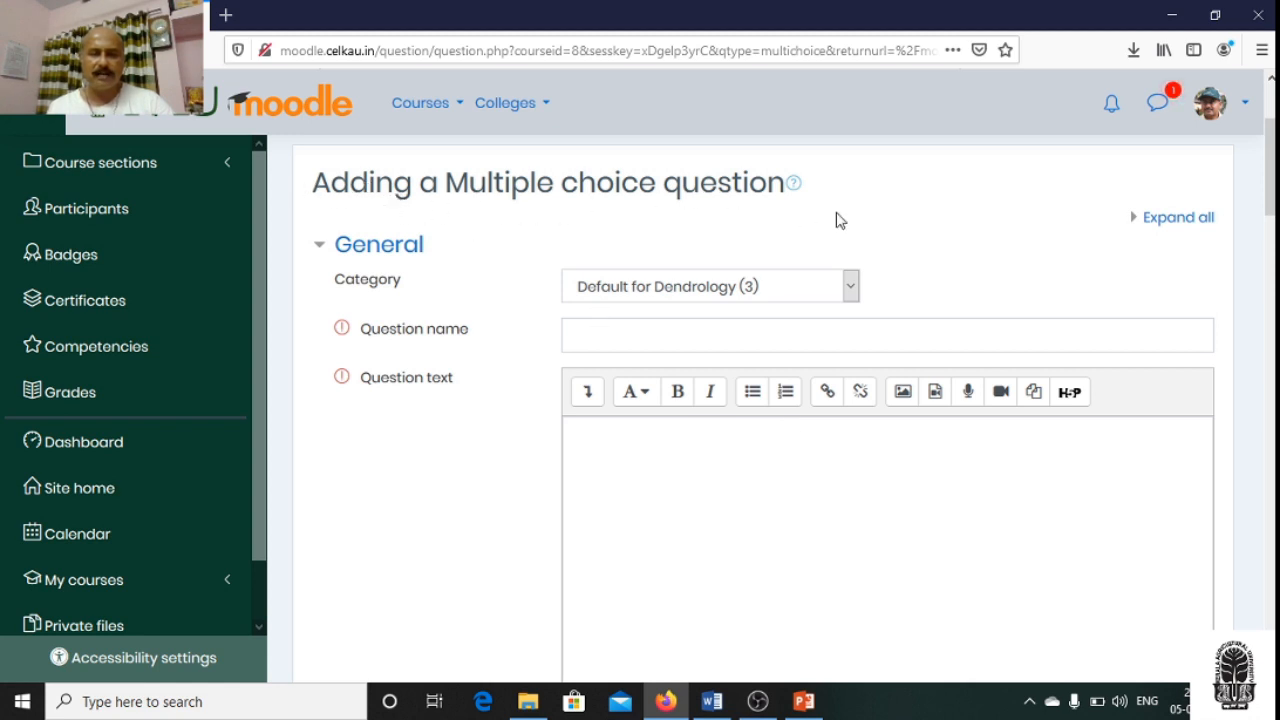
scroll(1000, 343, down, 2)
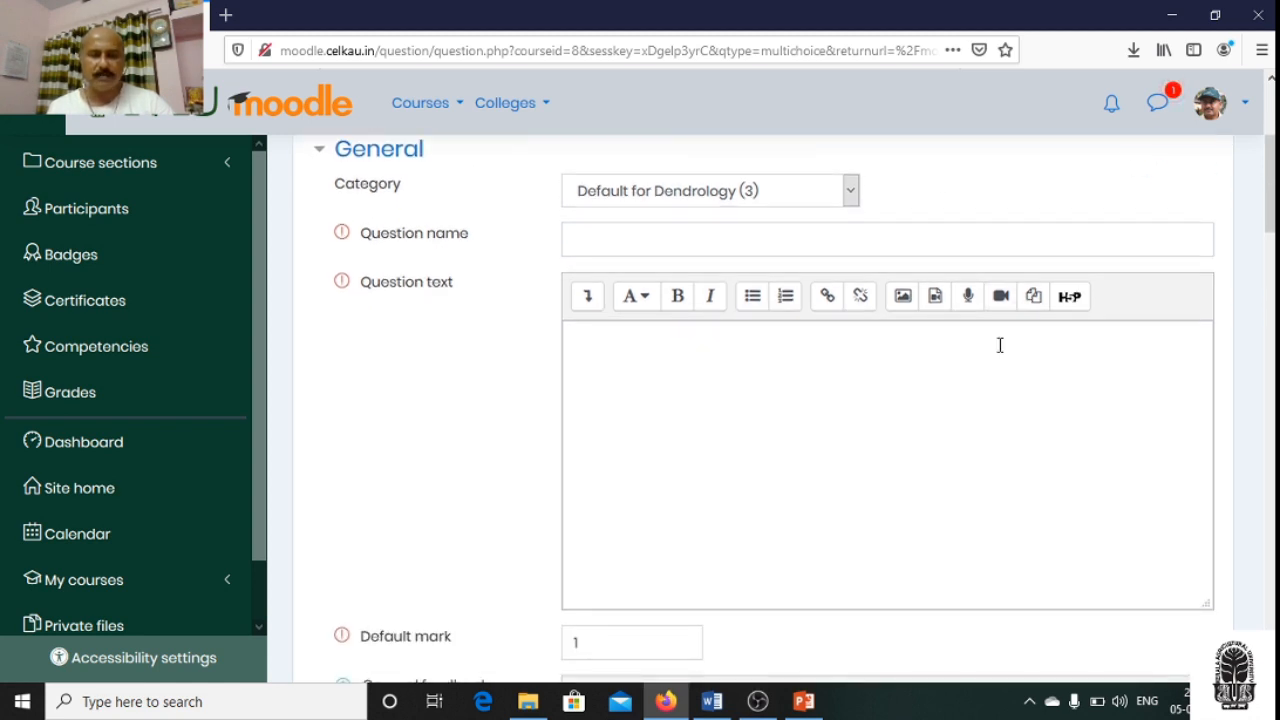
click(606, 234)
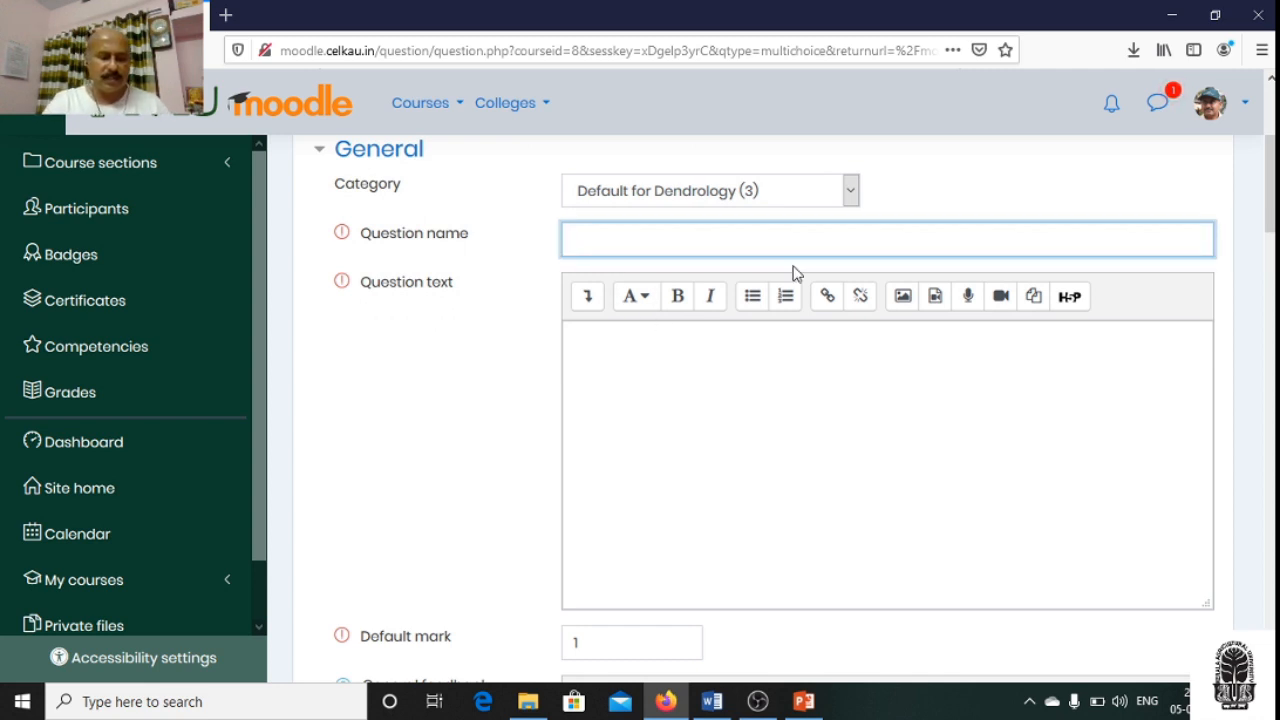
text(Q 1)
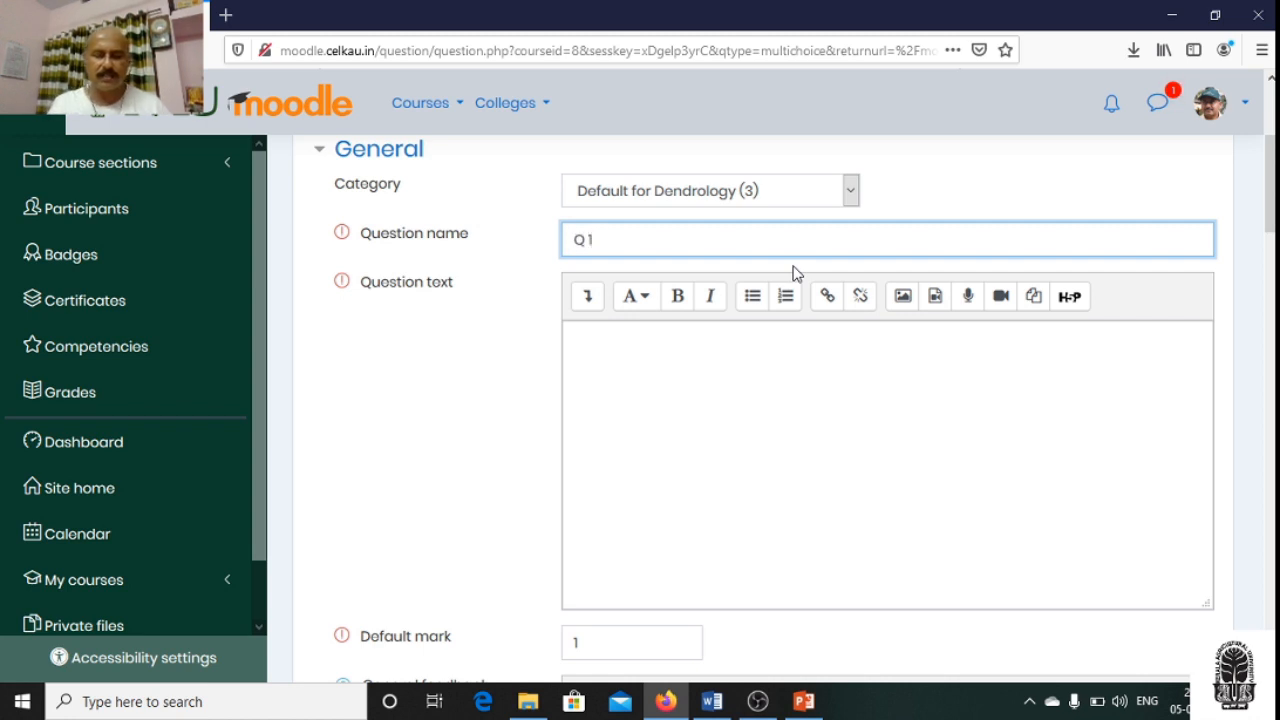
click(659, 356)
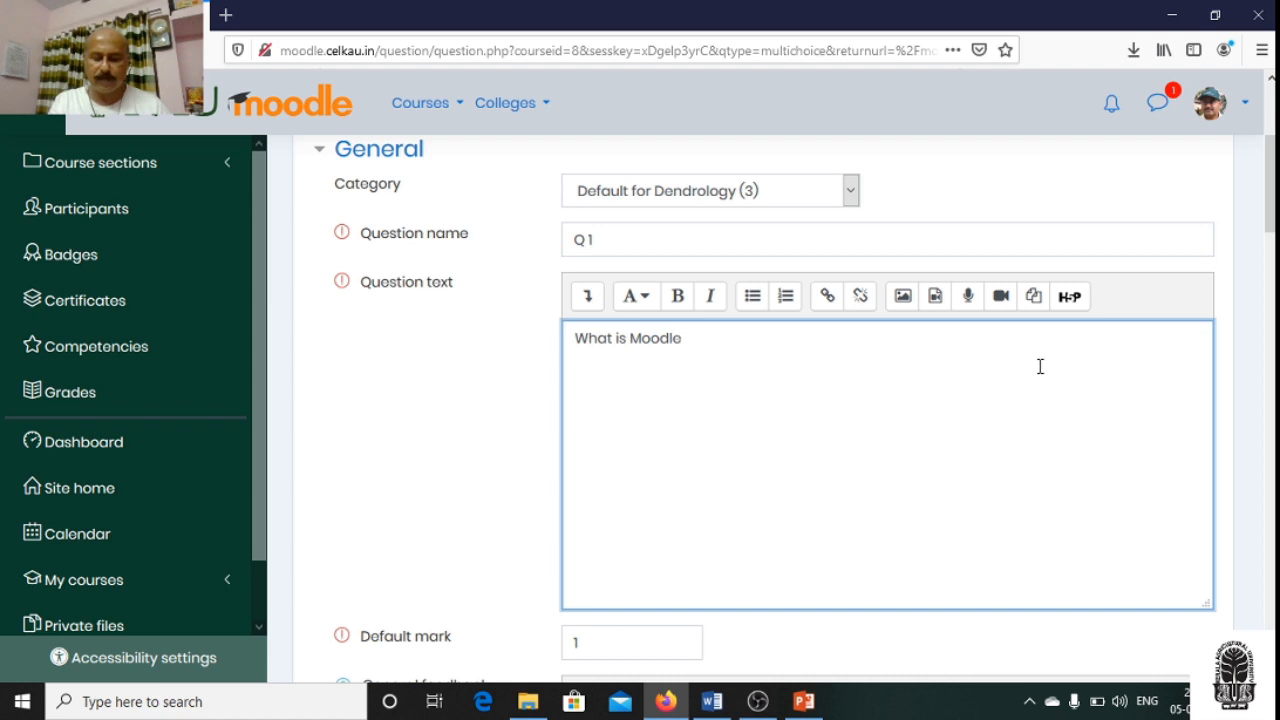
text(?)
- Set the question's ID number to "a"
scroll(946, 398, down, 4)
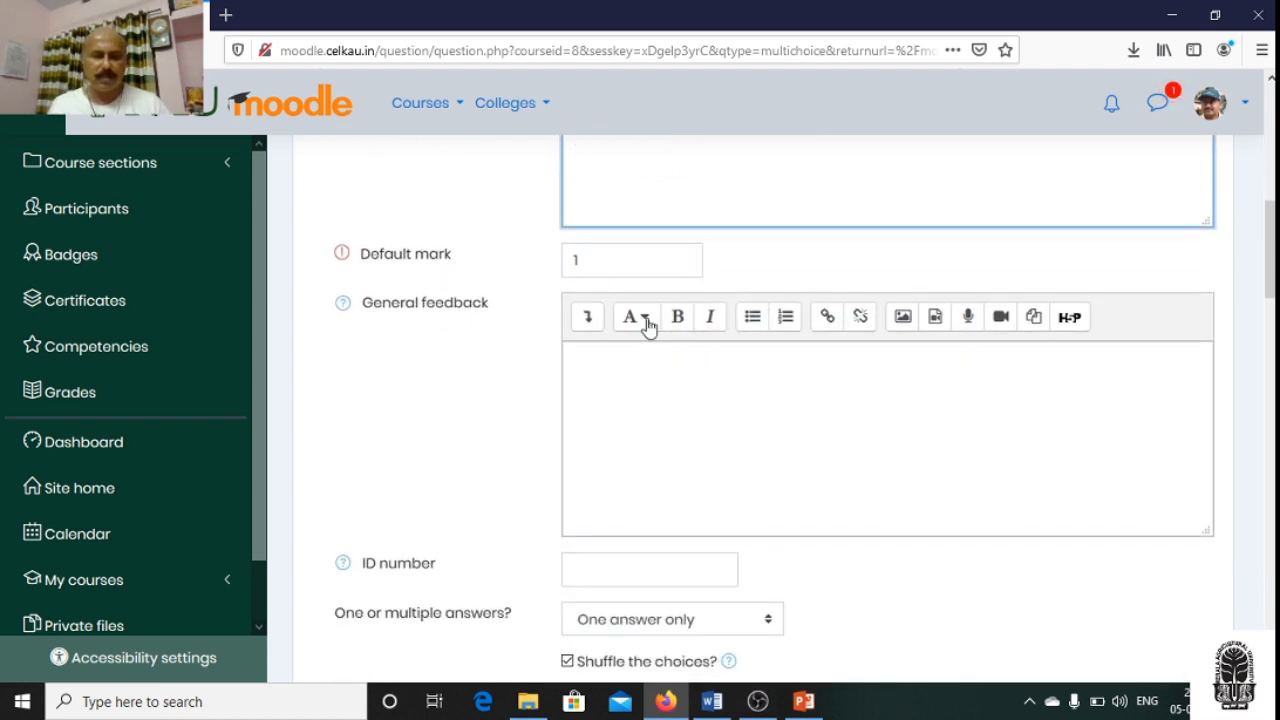
scroll(791, 410, down, 2)
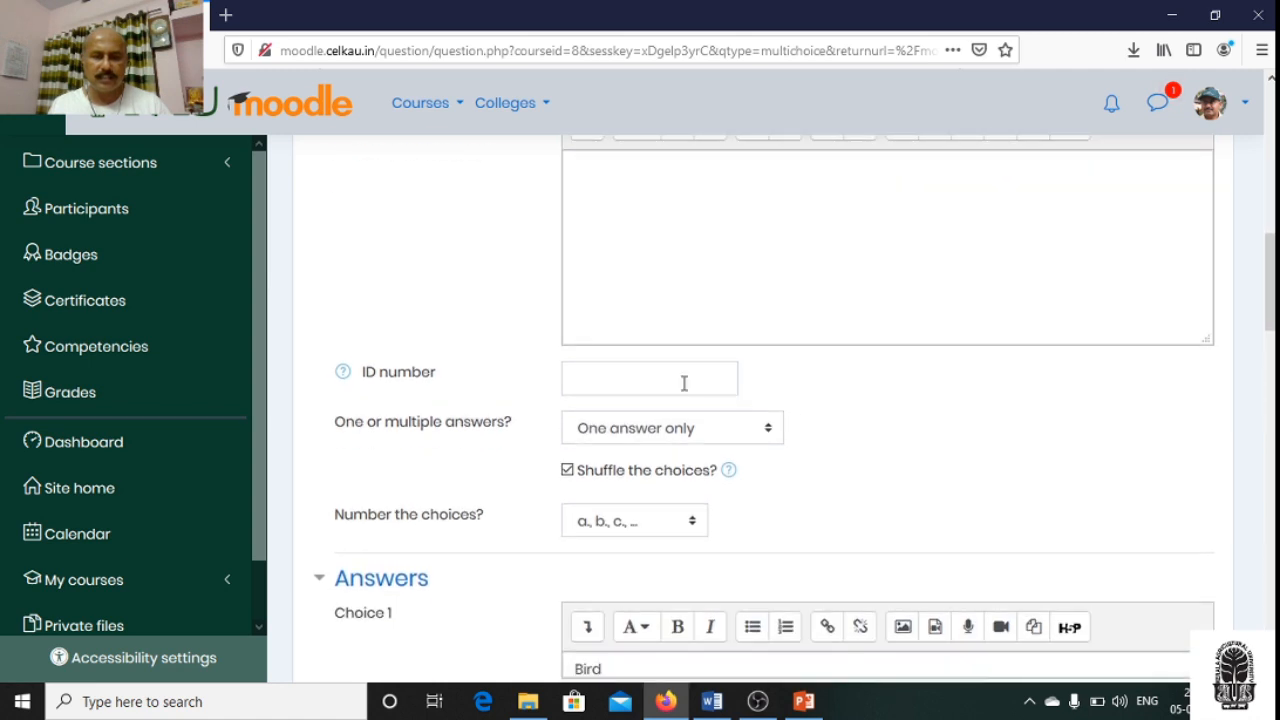
text(a)
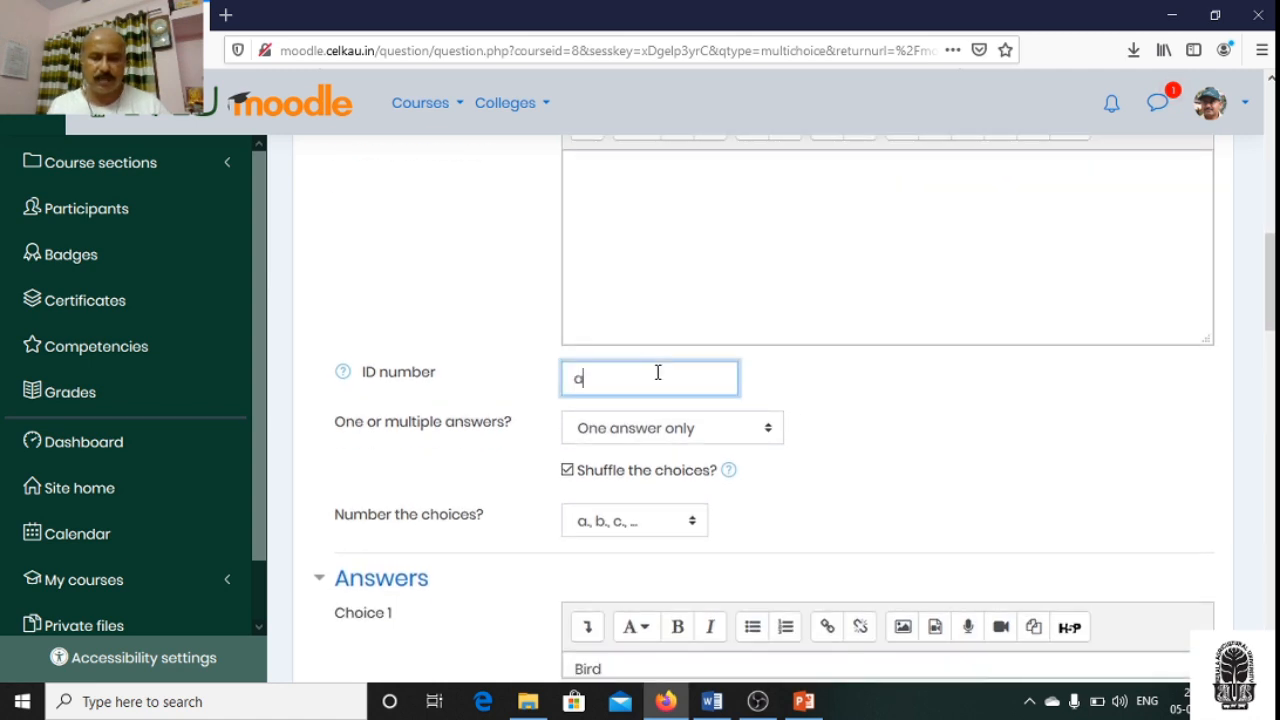
click(945, 495)
- Examine the first answer choice and the grade percentages available for it
scroll(934, 489, down, 1)
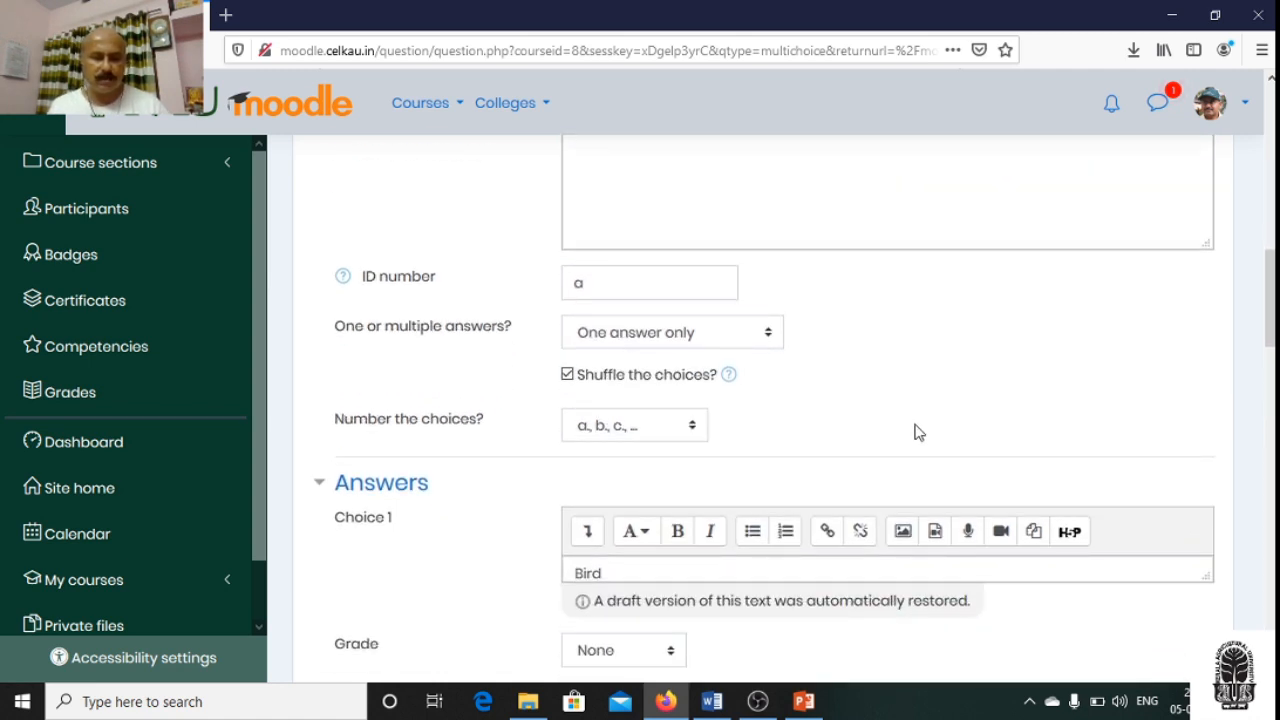
scroll(914, 434, down, 2)
scroll(914, 432, down, 2)
scroll(914, 432, up, 2)
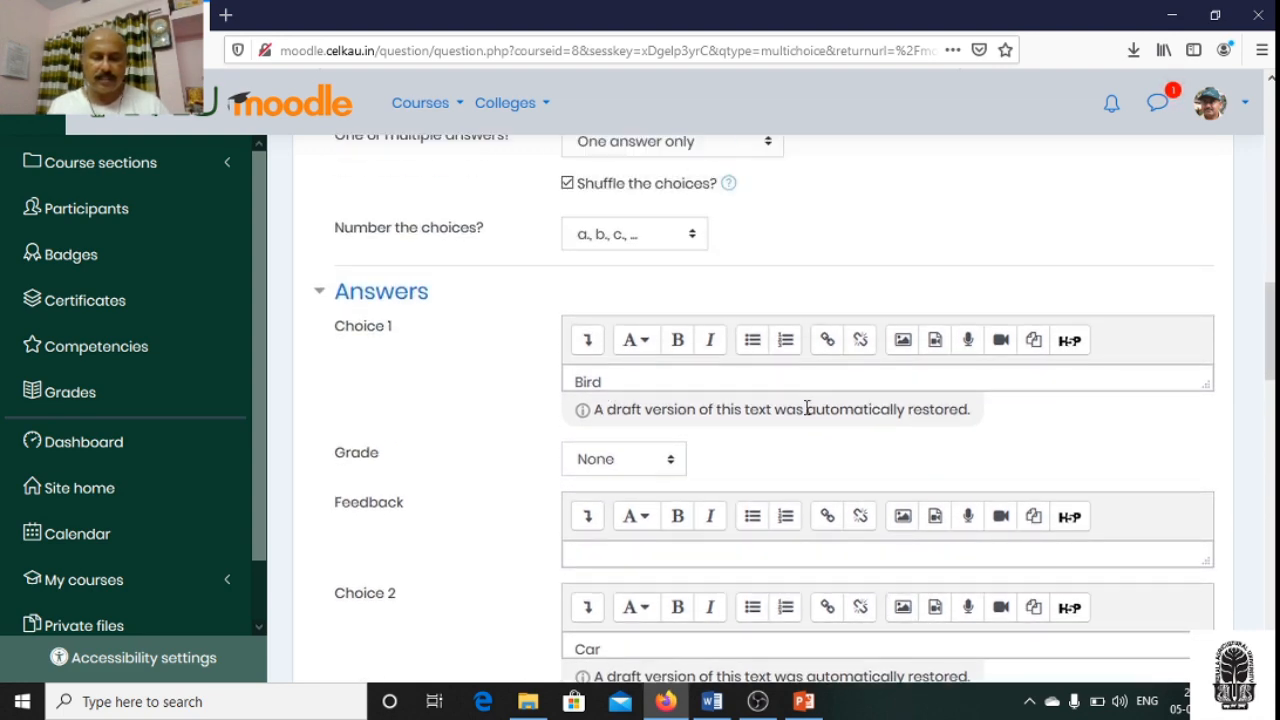
scroll(806, 408, down, 1)
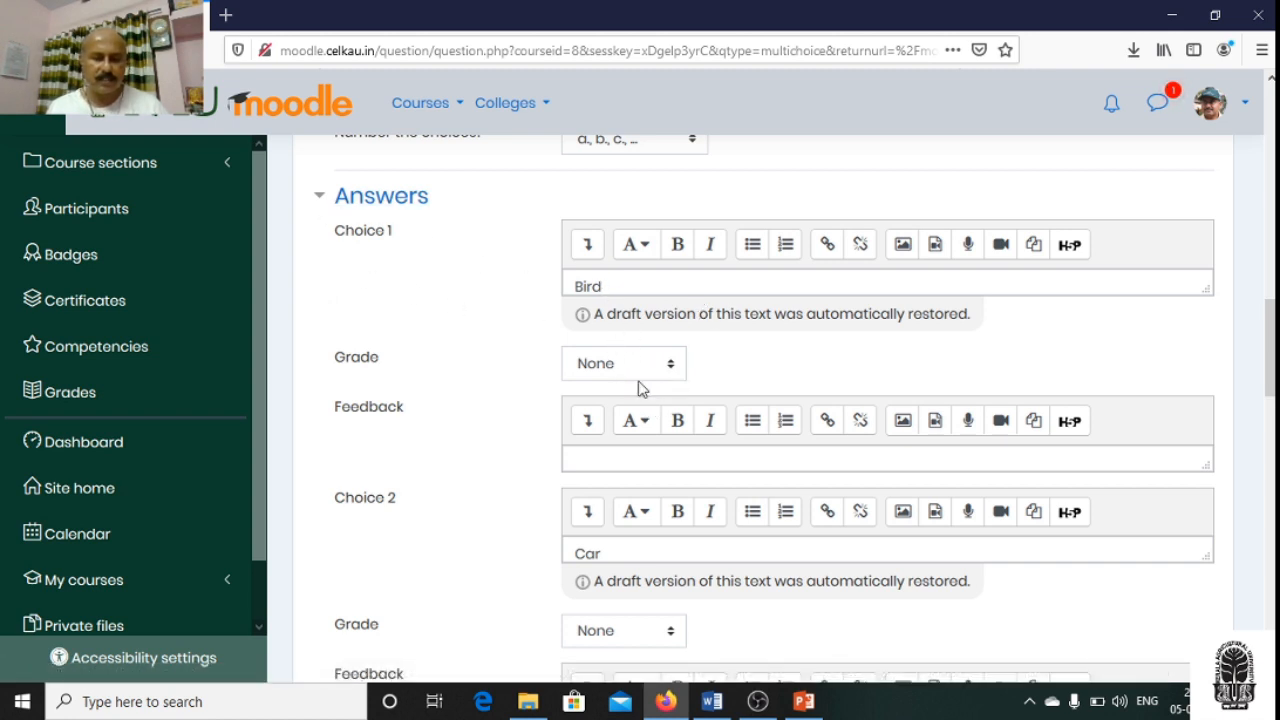
click(670, 370)
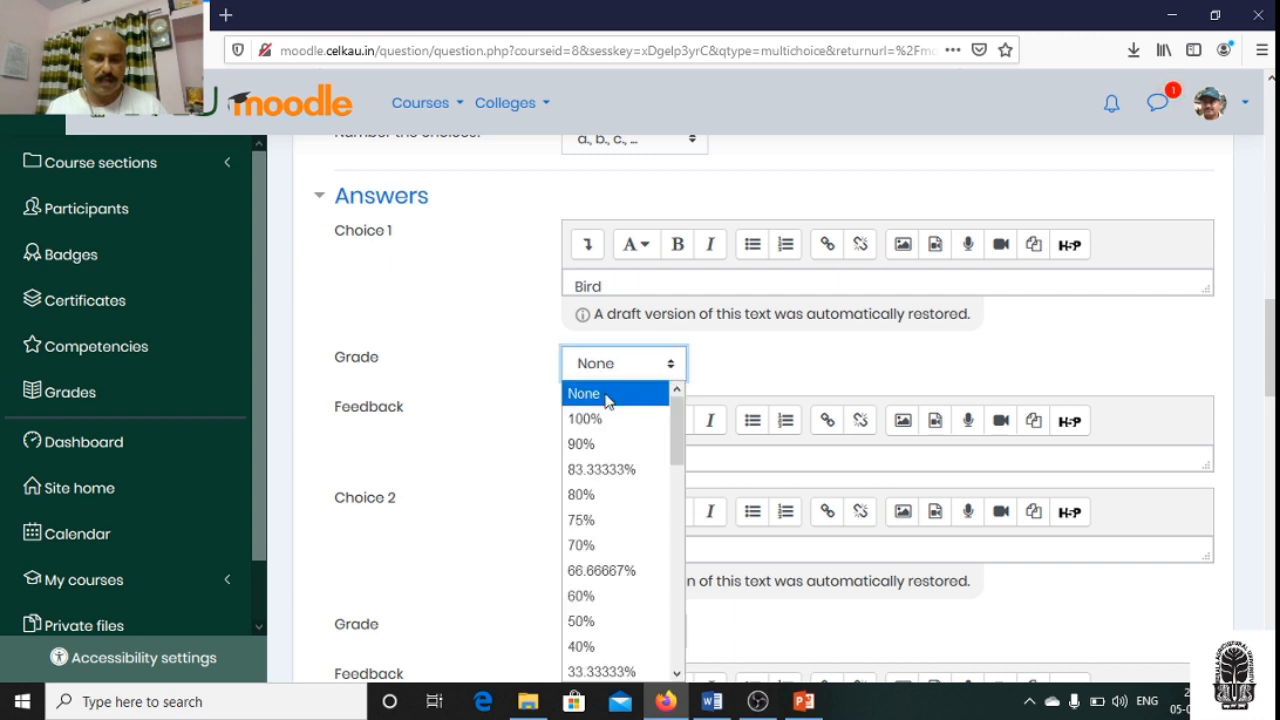
scroll(790, 380, up, 1)
click(793, 381)
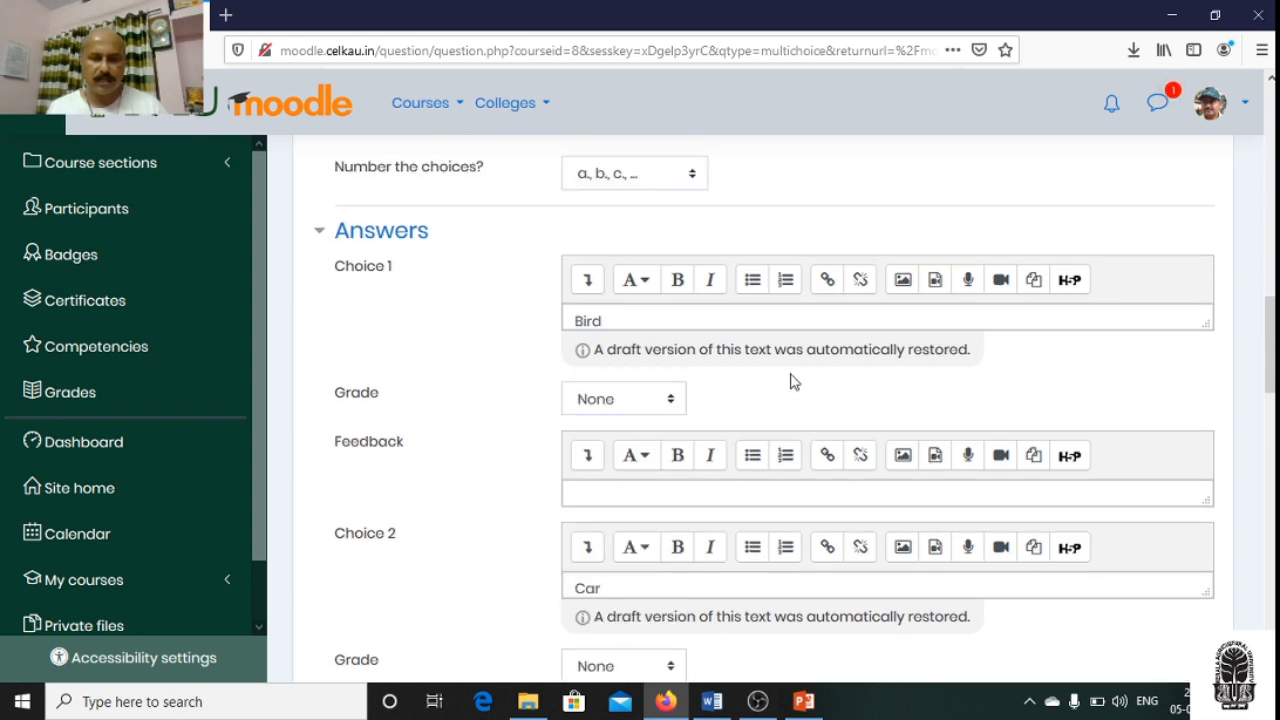
- Mark the third choice, "LMS", as the correct answer by setting its grade to 100%
scroll(797, 390, down, 3)
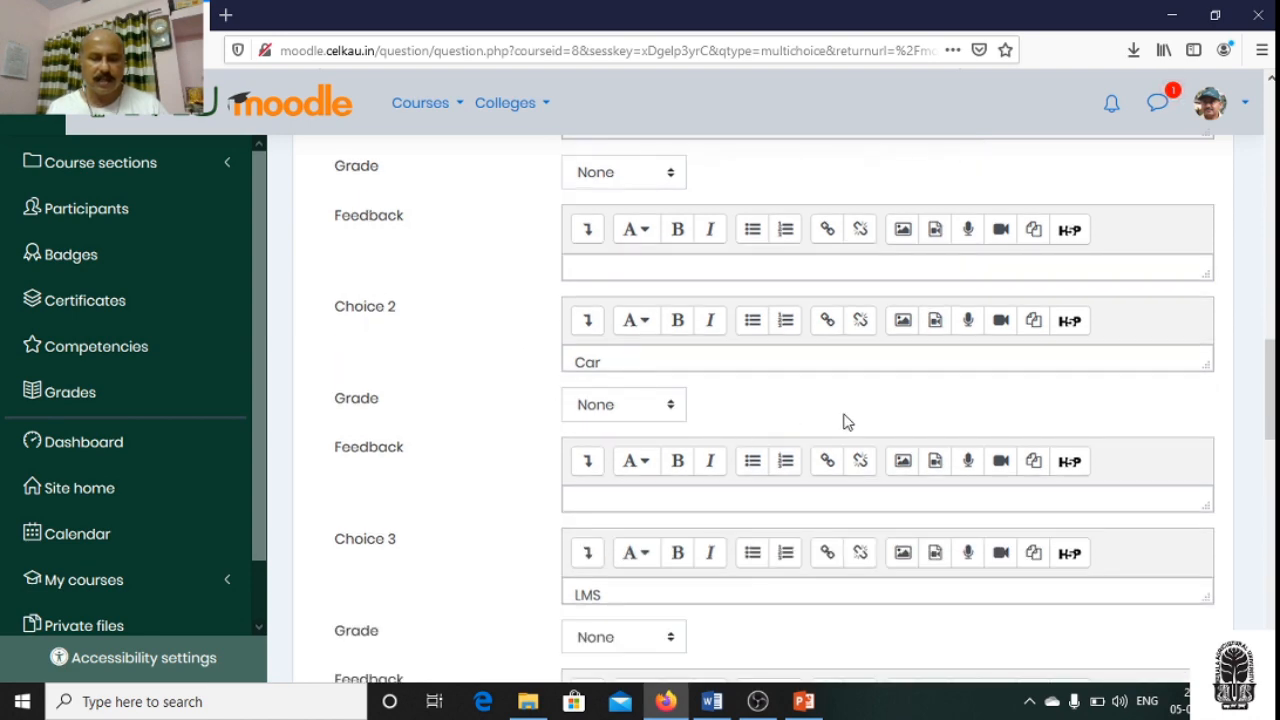
scroll(845, 420, down, 1)
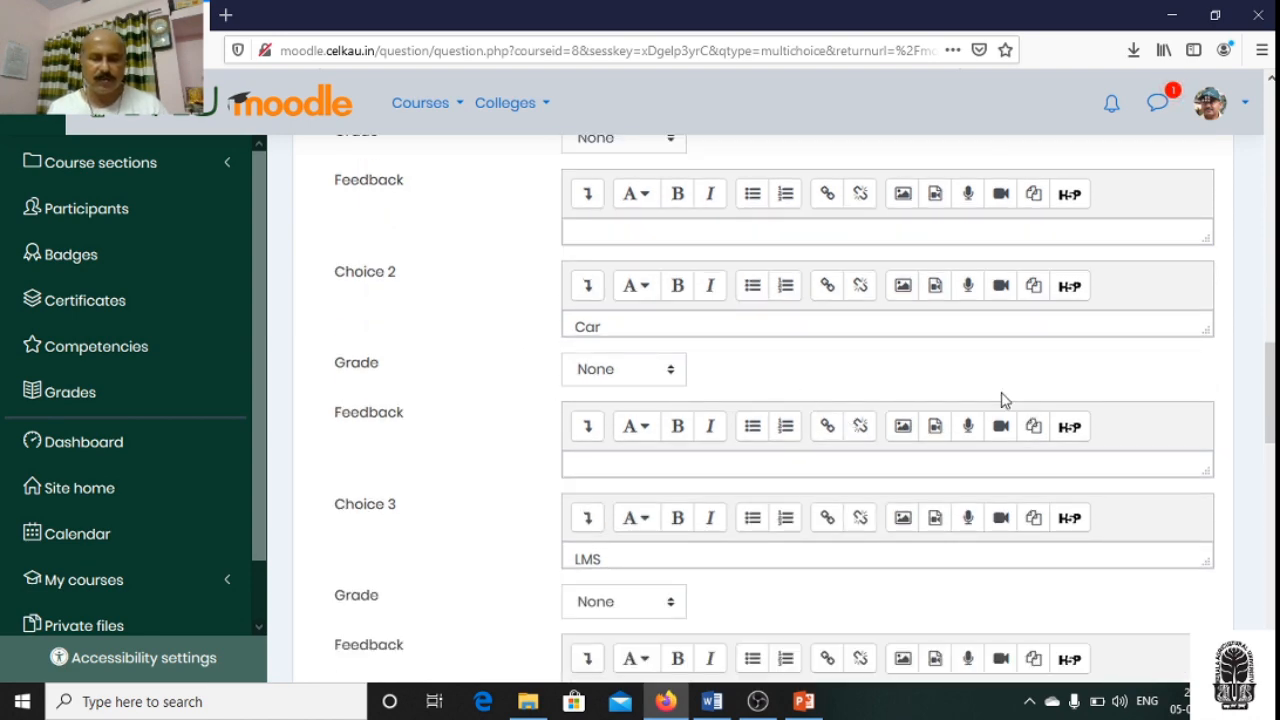
scroll(1005, 399, down, 3)
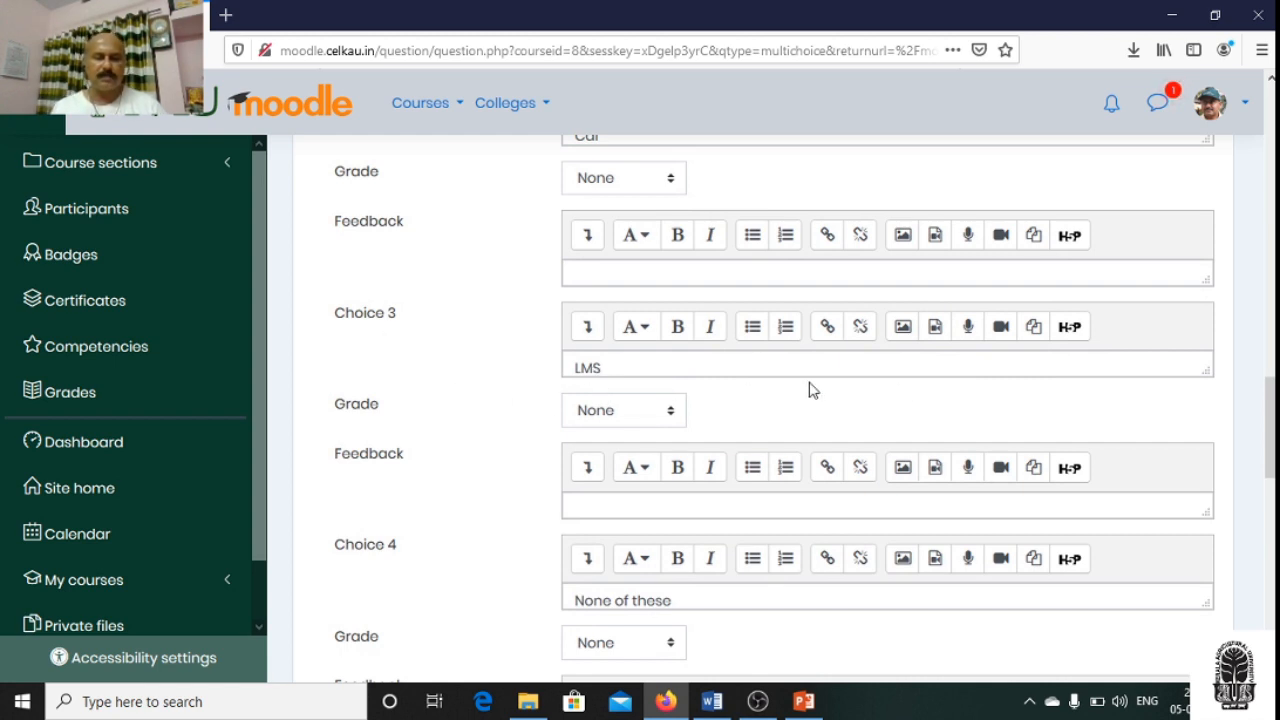
click(672, 414)
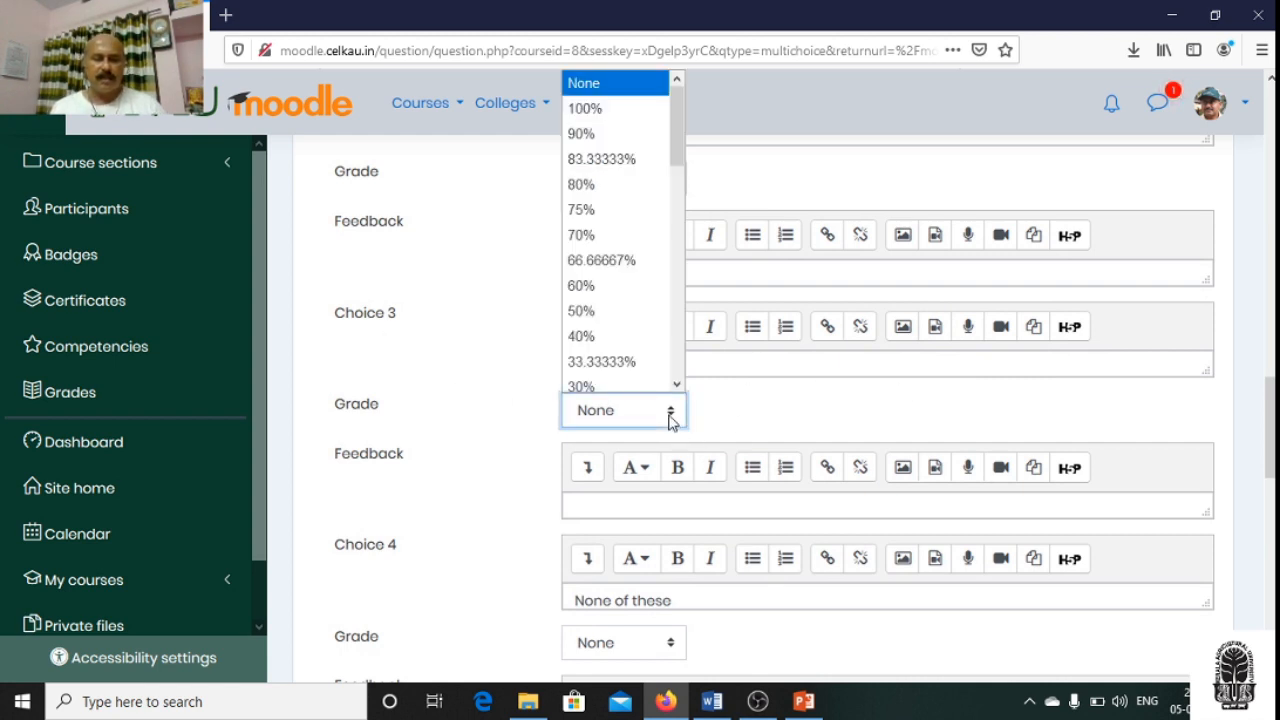
click(592, 113)
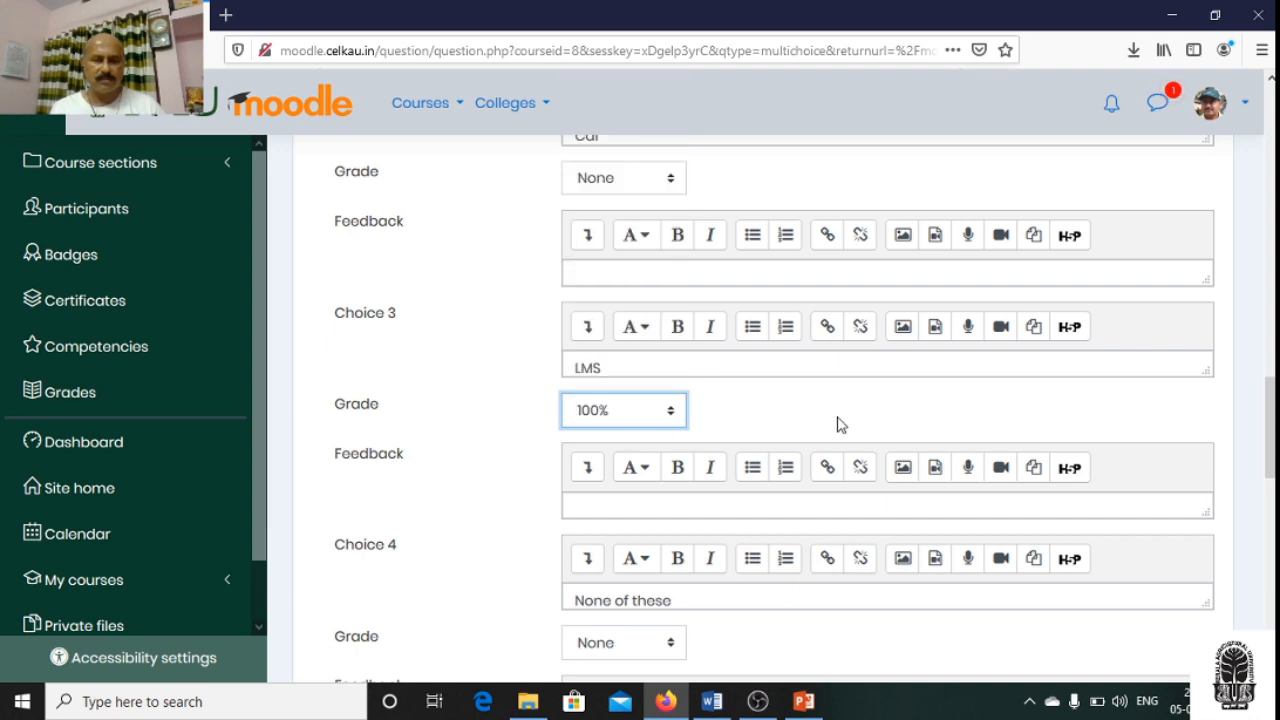
- Try to save the multiple choice question Q 1
scroll(842, 424, down, 1)
scroll(842, 424, down, 1)
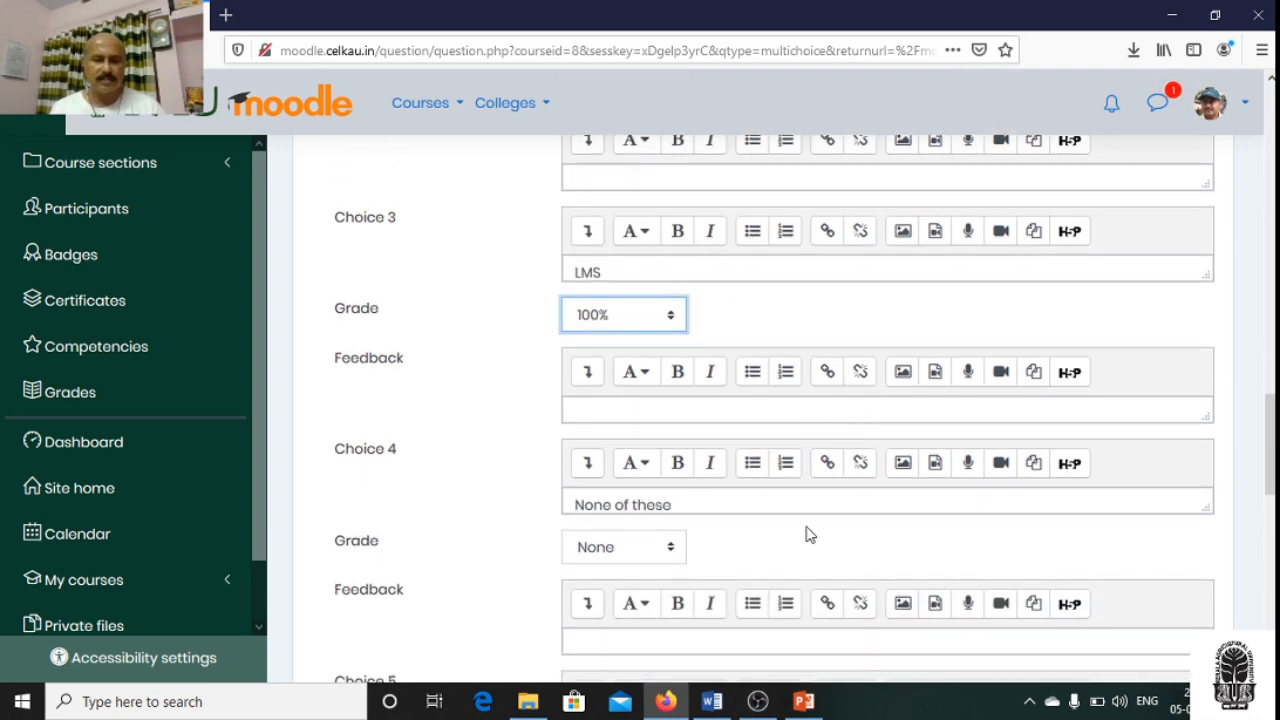
scroll(810, 535, down, 2)
scroll(829, 451, down, 2)
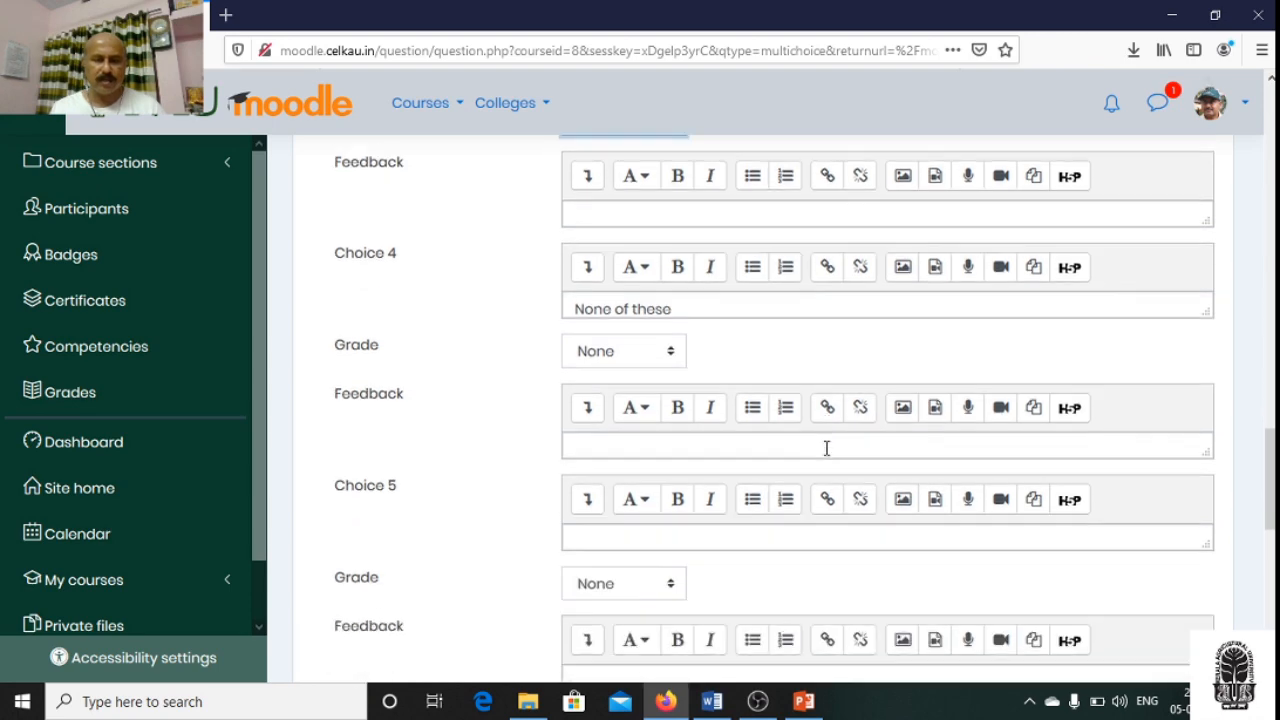
scroll(826, 449, down, 9)
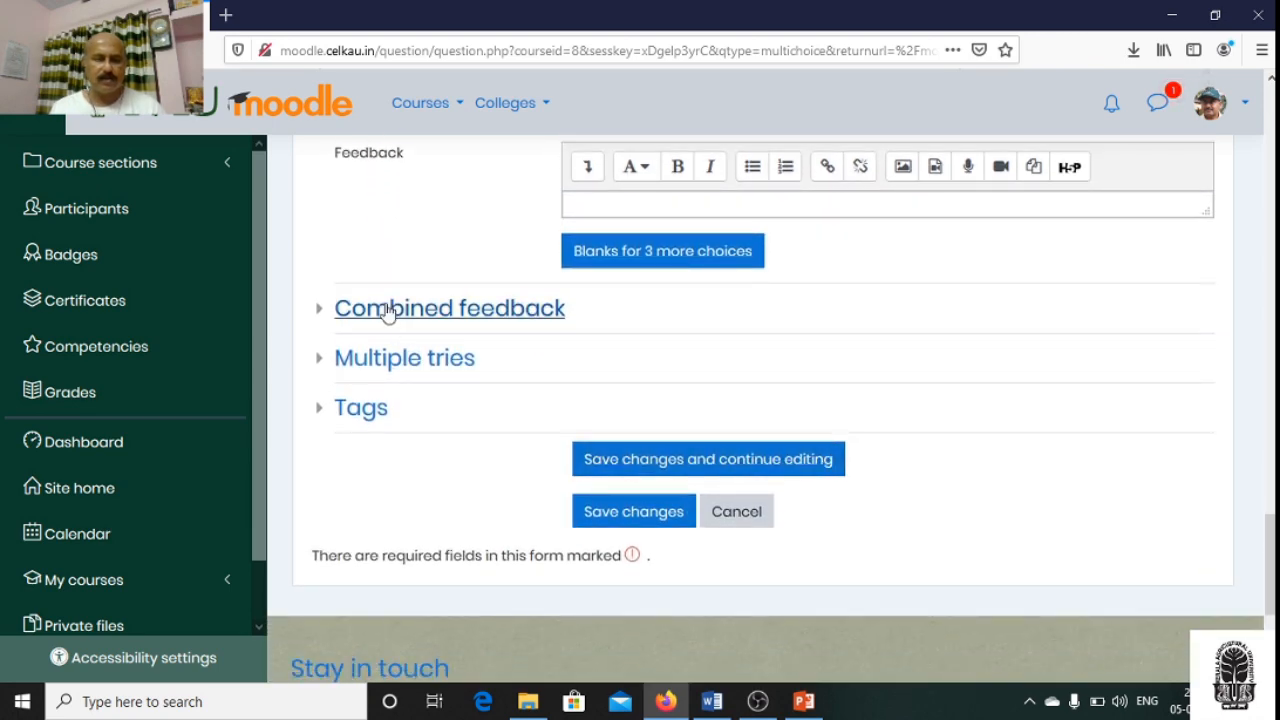
scroll(866, 370, down, 4)
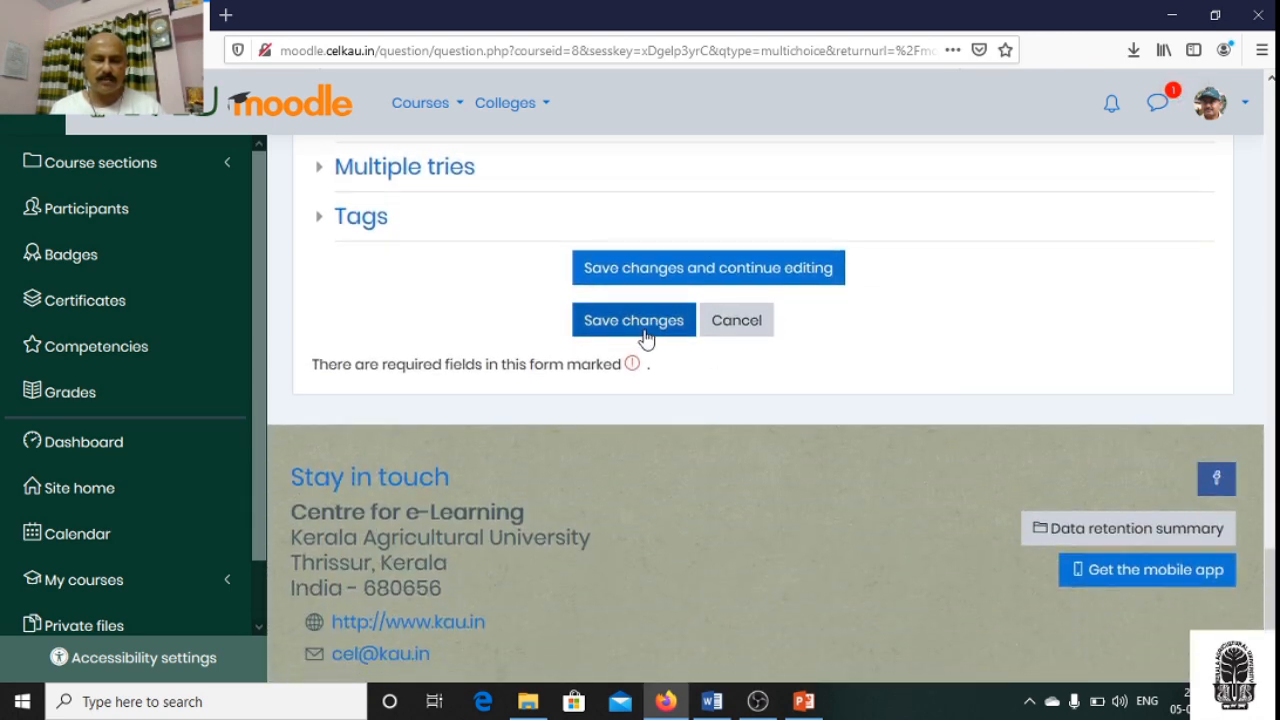
click(645, 338)
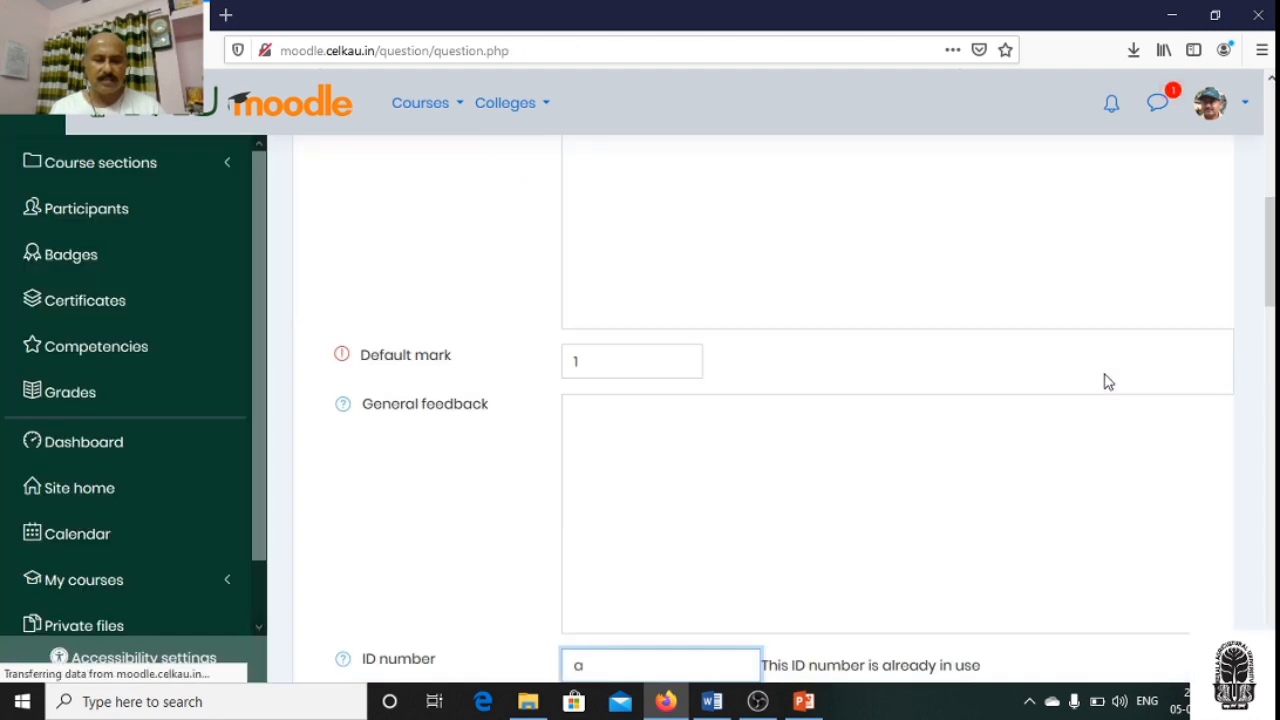
- Change the question's ID number to "i" and save the question to the quiz
scroll(1055, 390, down, 3)
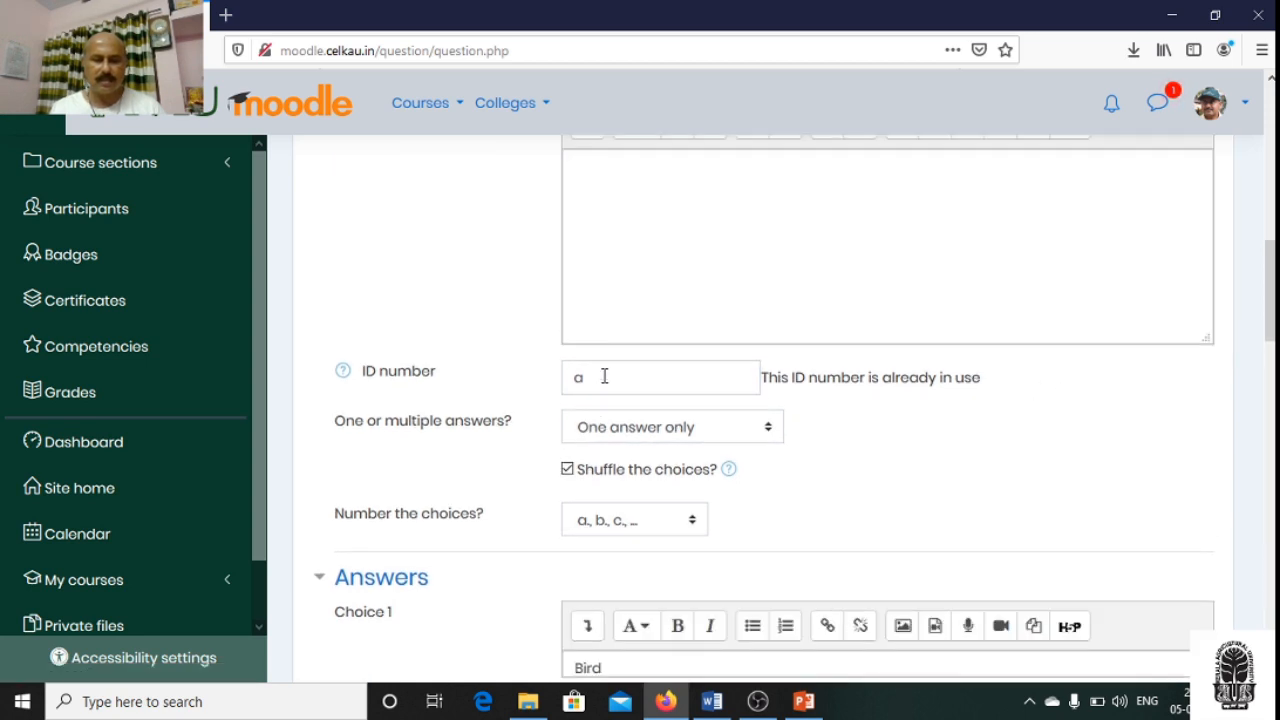
drag(596, 381, 577, 377)
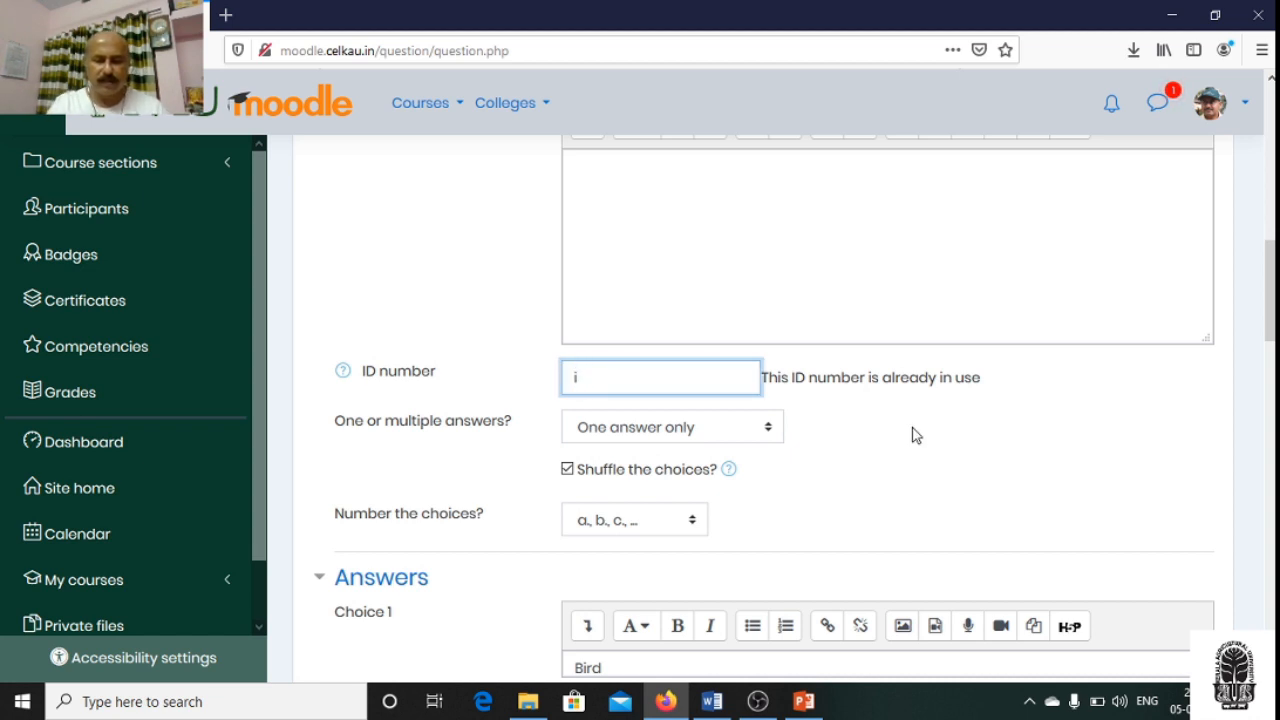
scroll(1127, 427, down, 10)
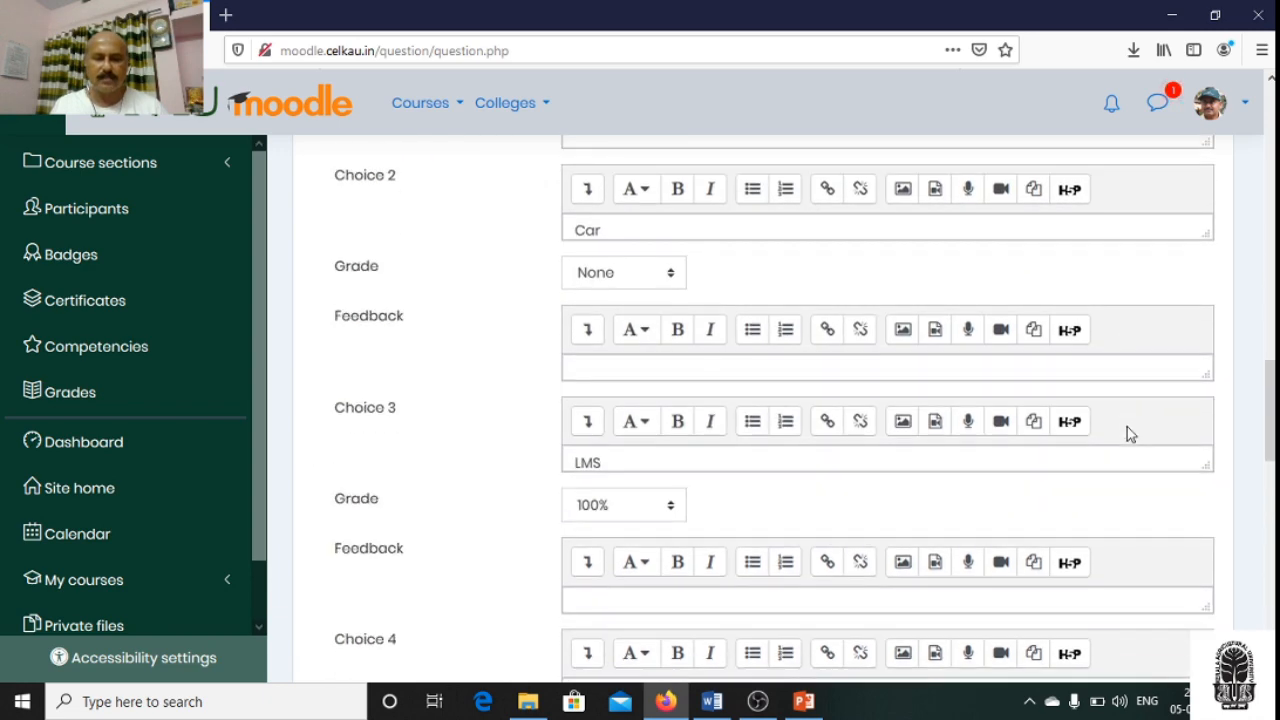
scroll(1130, 440, down, 4)
scroll(1130, 445, down, 3)
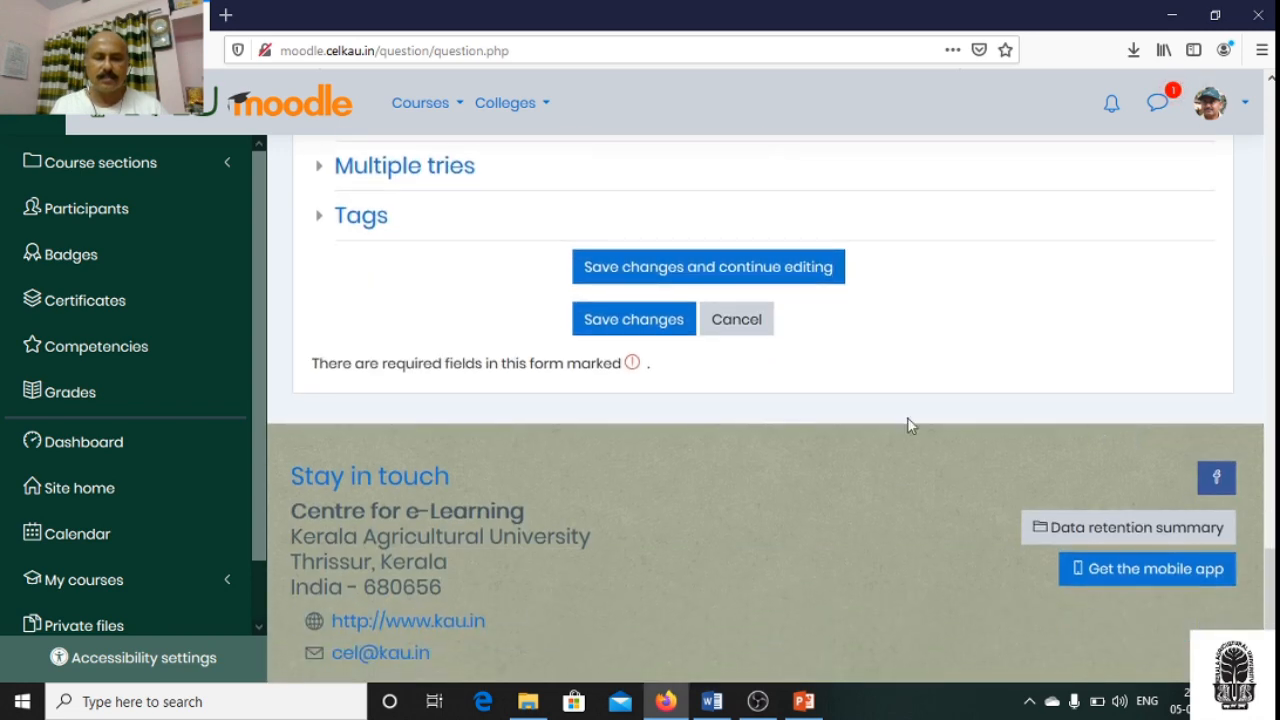
click(628, 322)
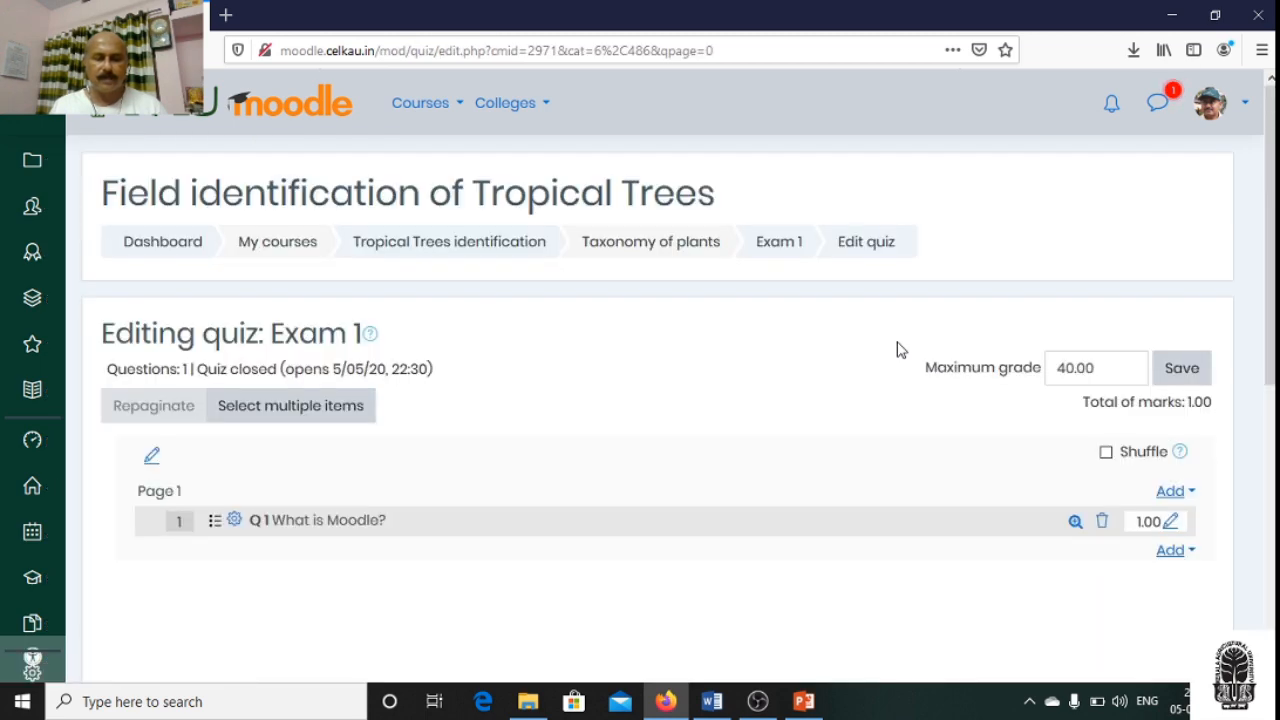
- Preview question Q 1 to examine its answer choices and technical information, and close the preview
scroll(806, 403, down, 3)
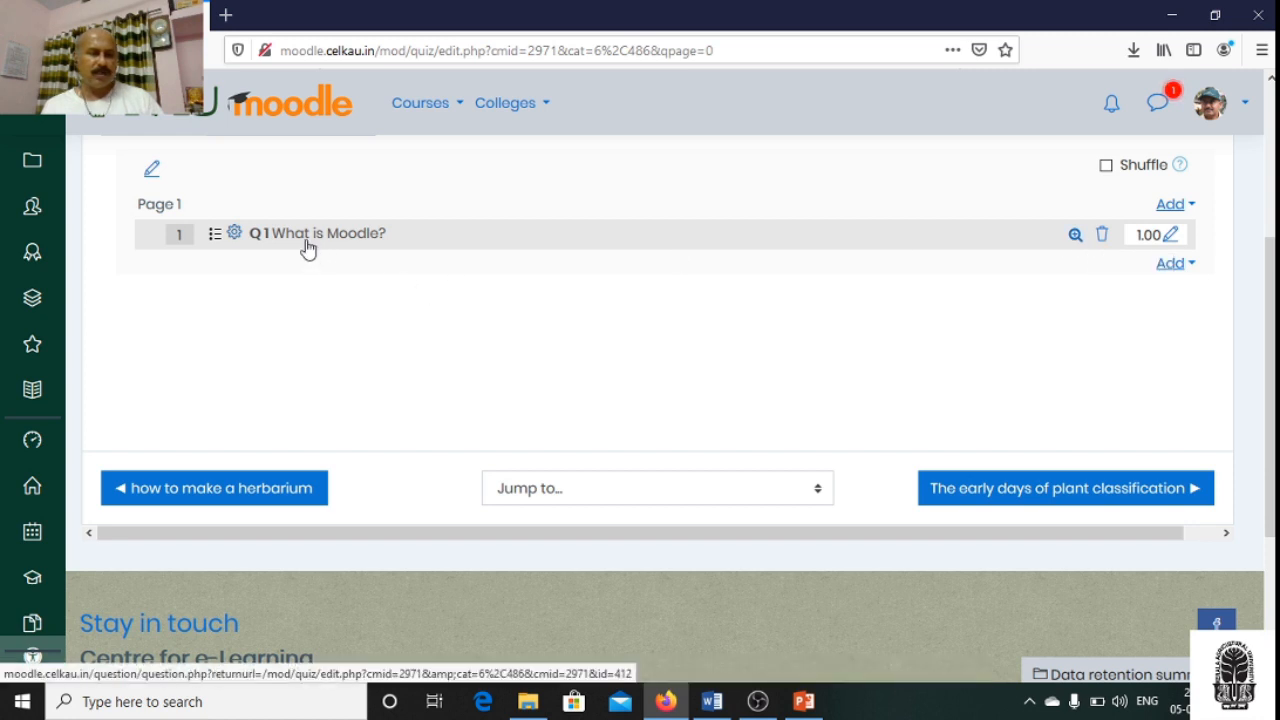
click(1075, 240)
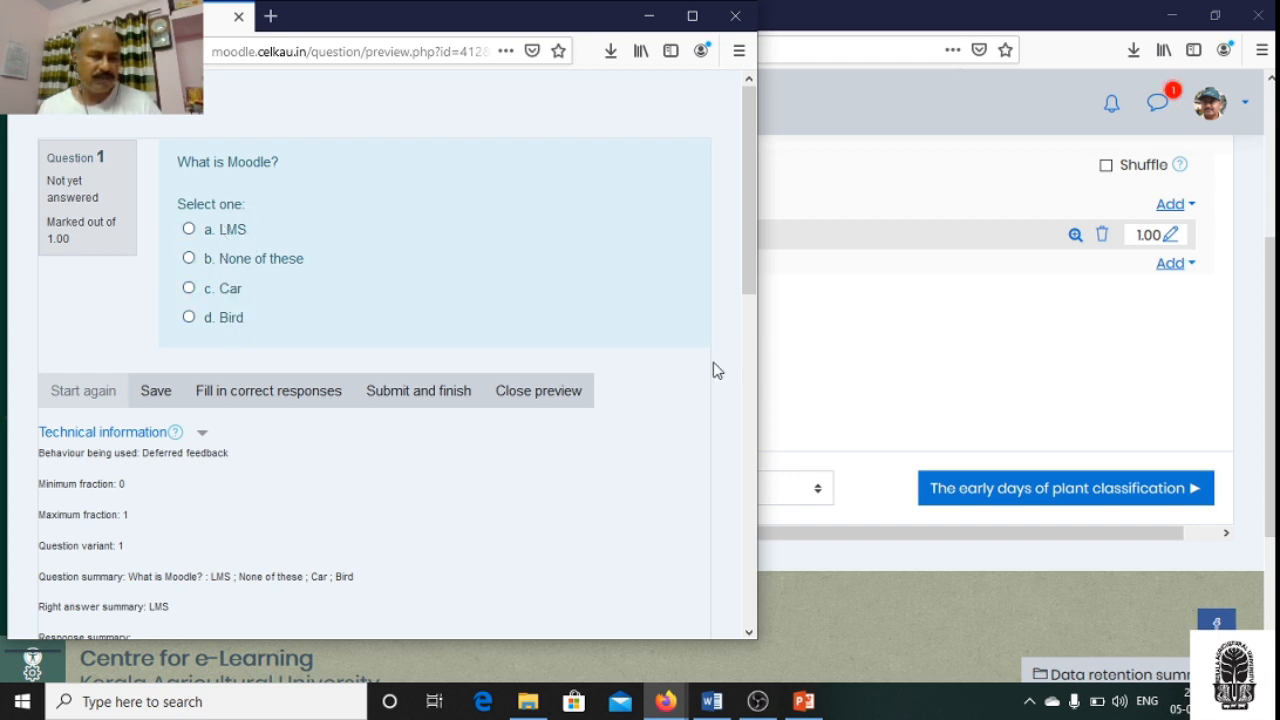
scroll(709, 380, down, 2)
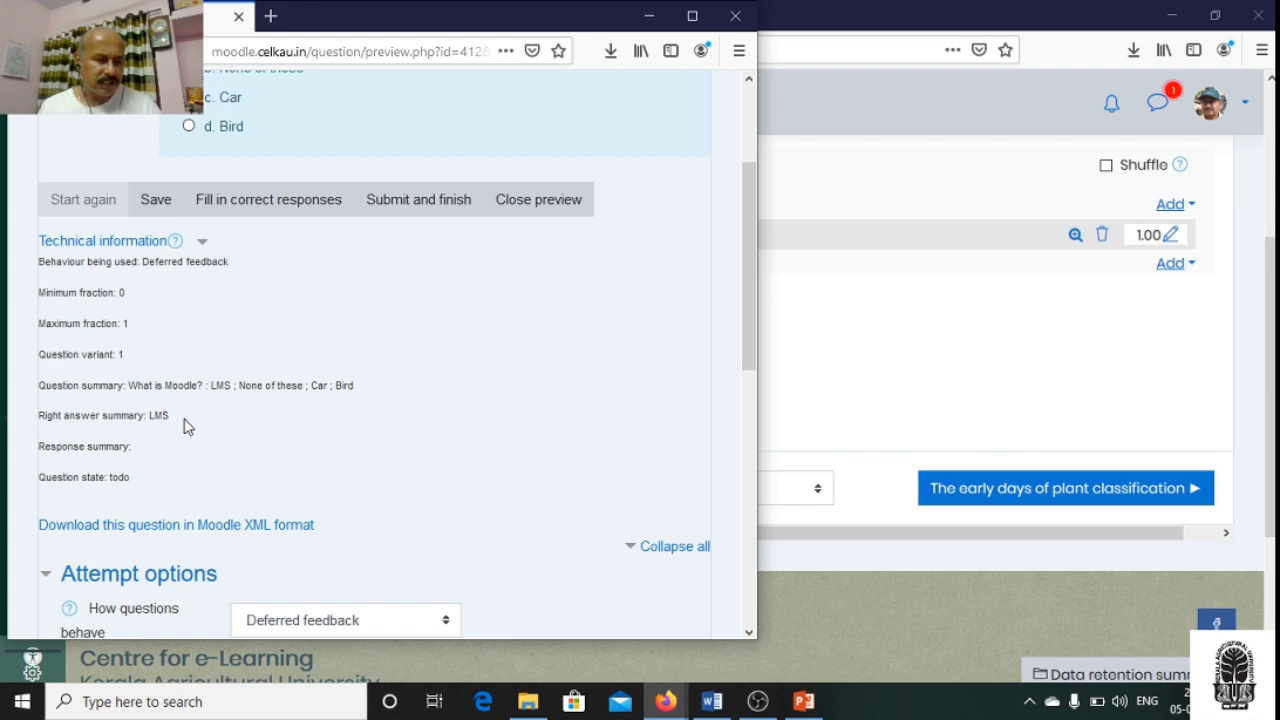
click(735, 16)
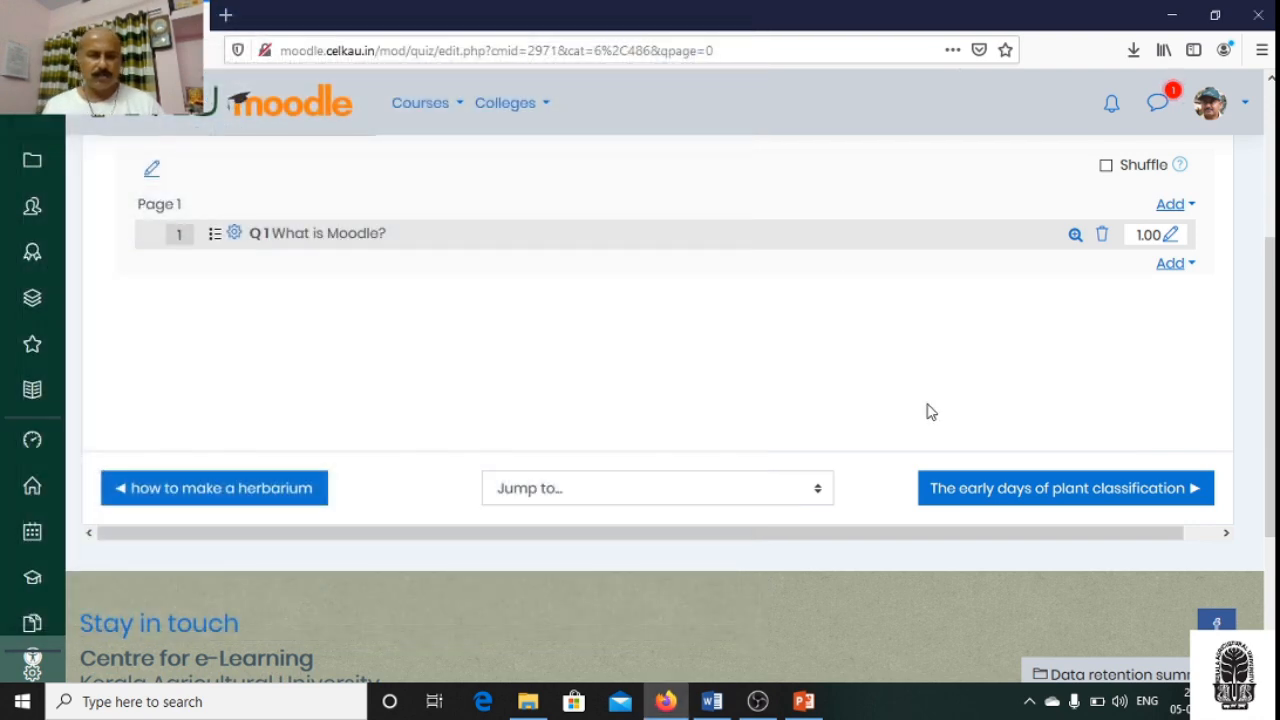
- Add another new question of the Multiple choice type below Q 1 in the quiz
scroll(930, 411, up, 1)
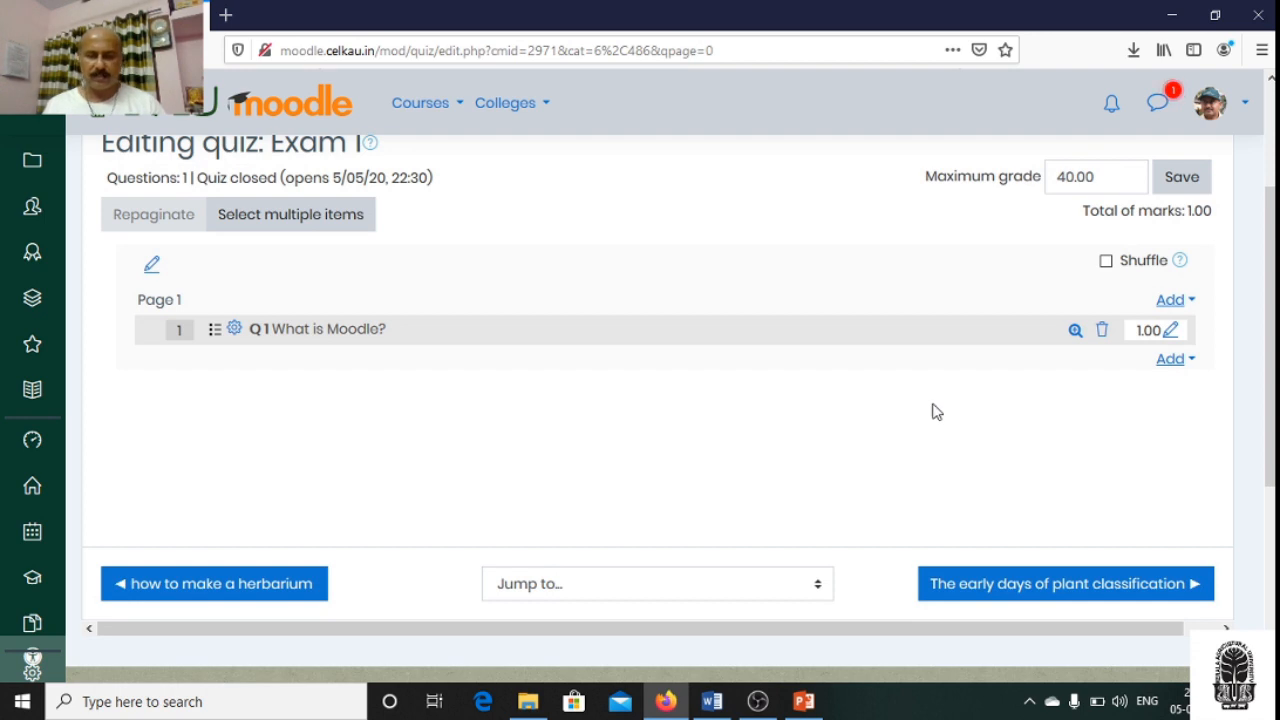
click(1175, 362)
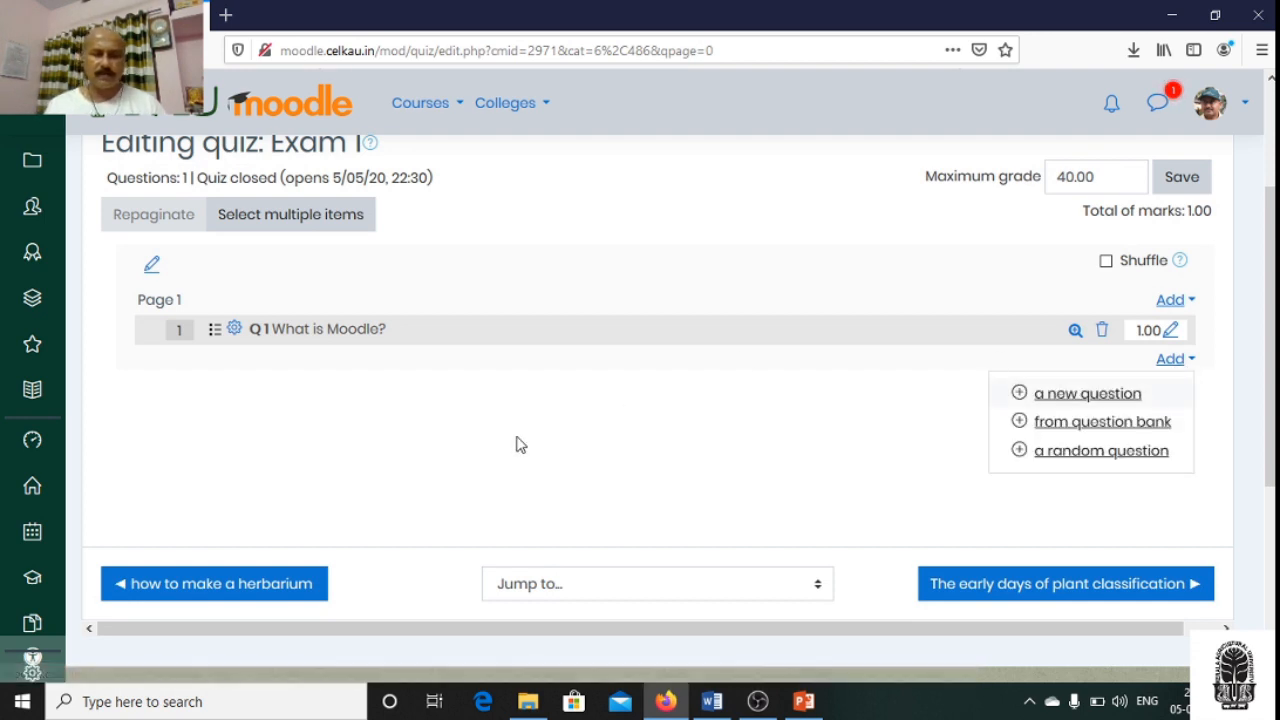
click(1088, 396)
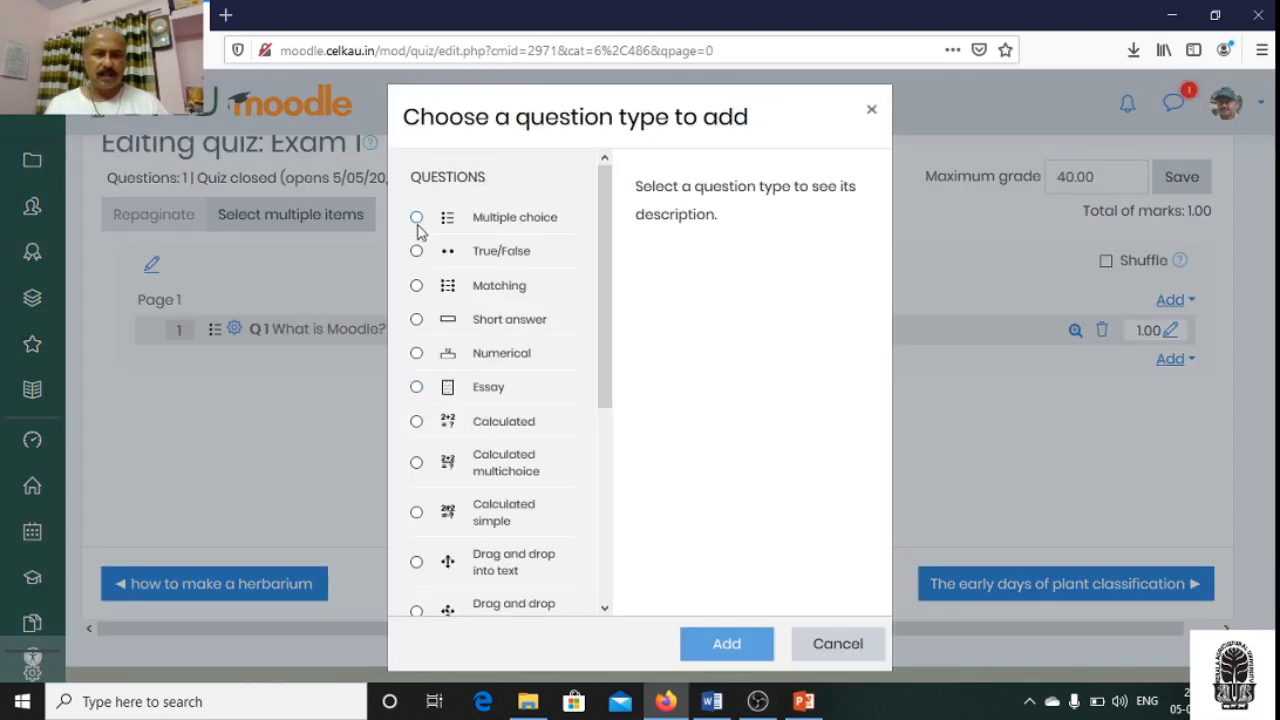
click(418, 227)
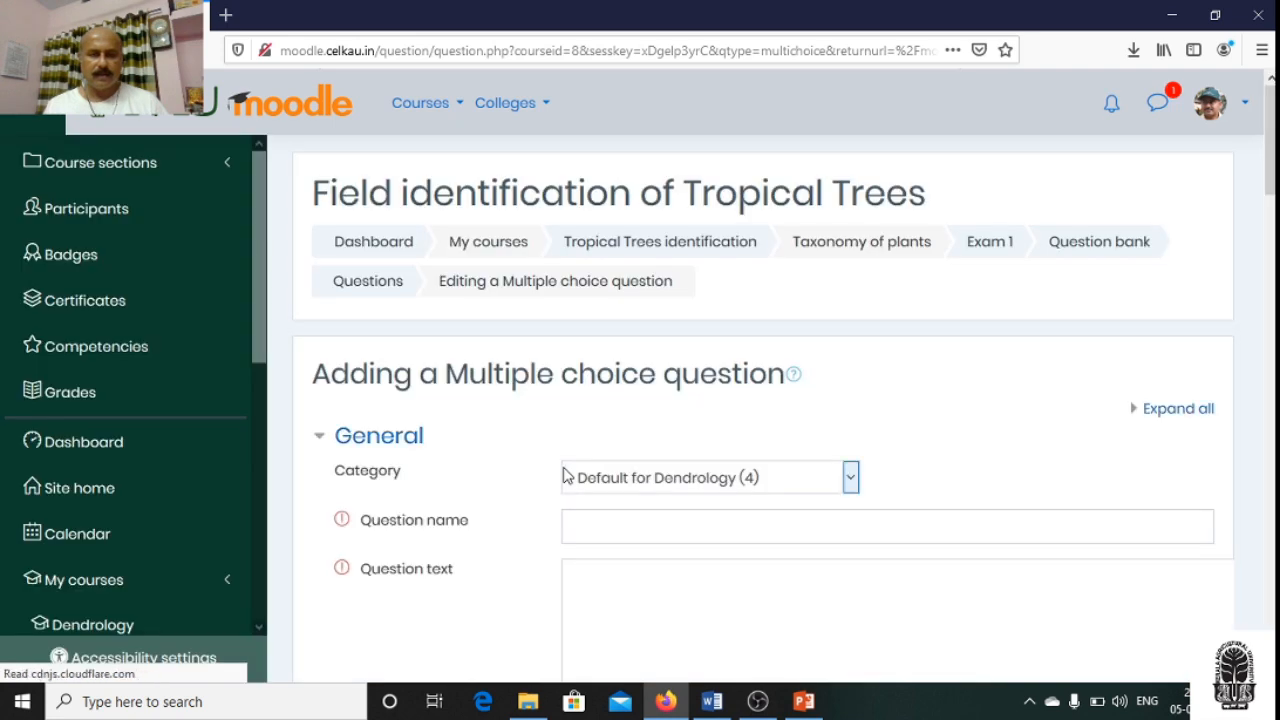
- Name the question "Q 2" and enter "What is the national bird of India?" as its question text
click(606, 527)
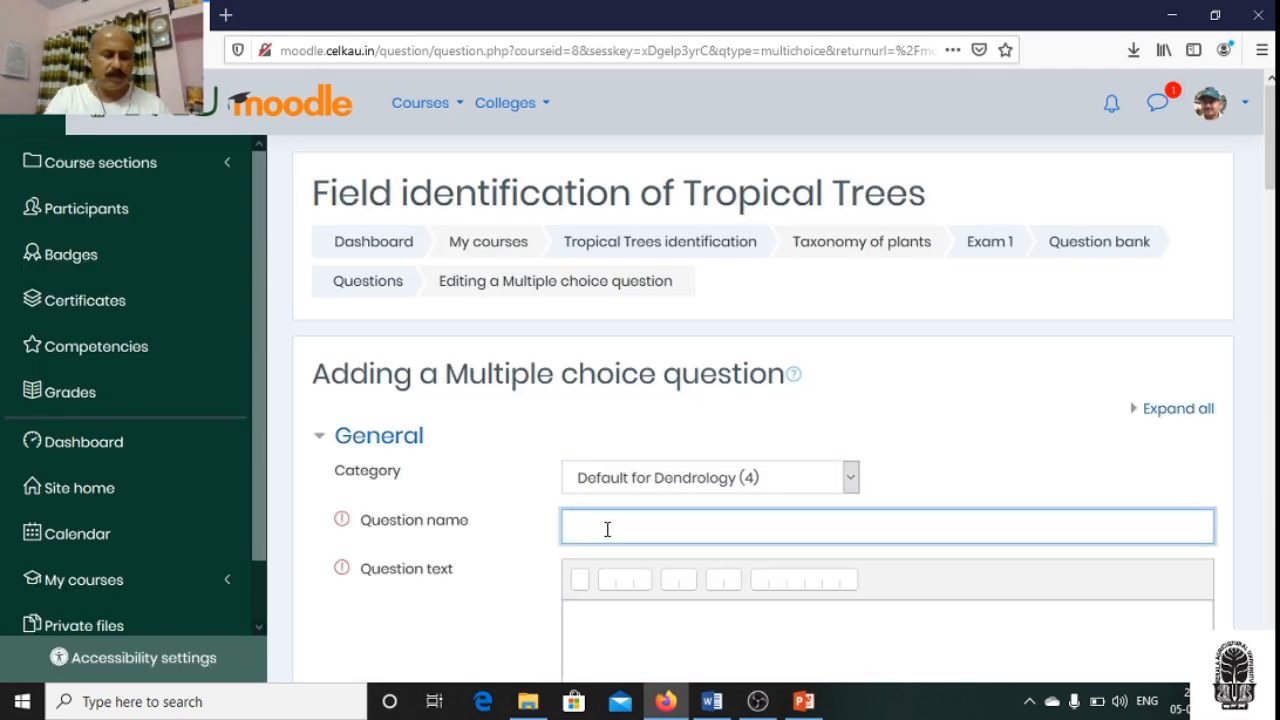
text(Q 2)
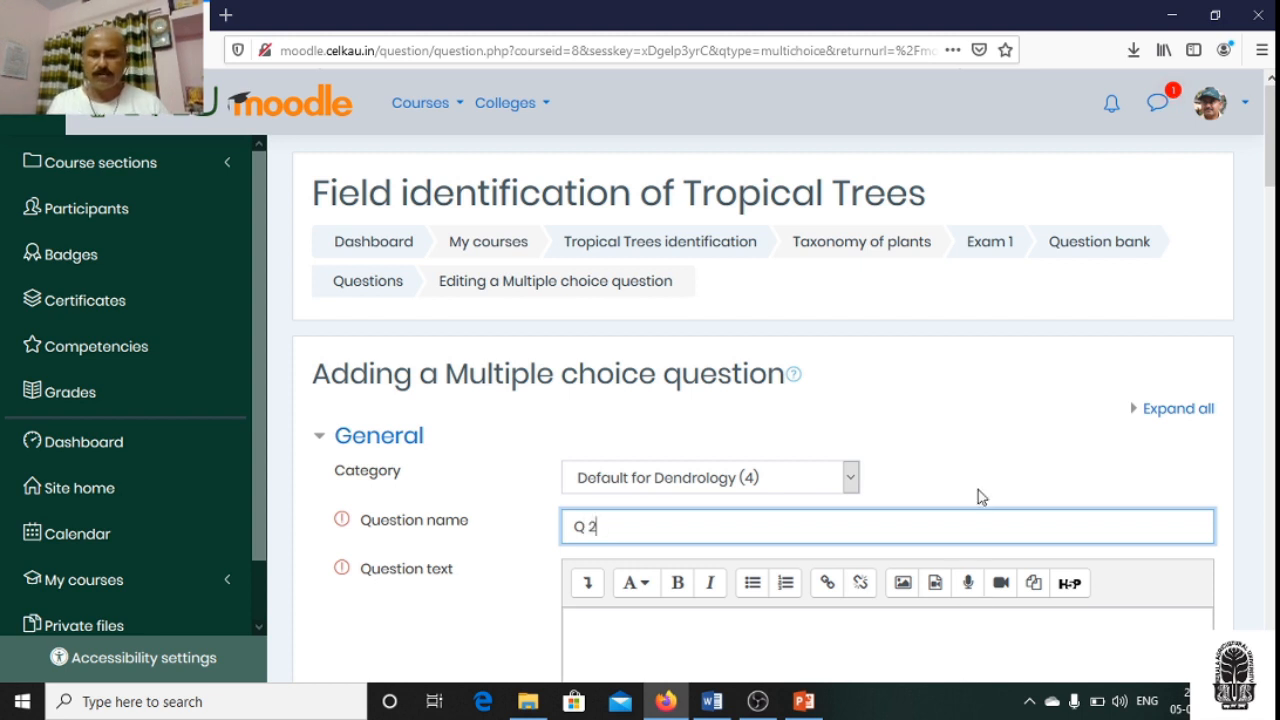
scroll(980, 505, down, 3)
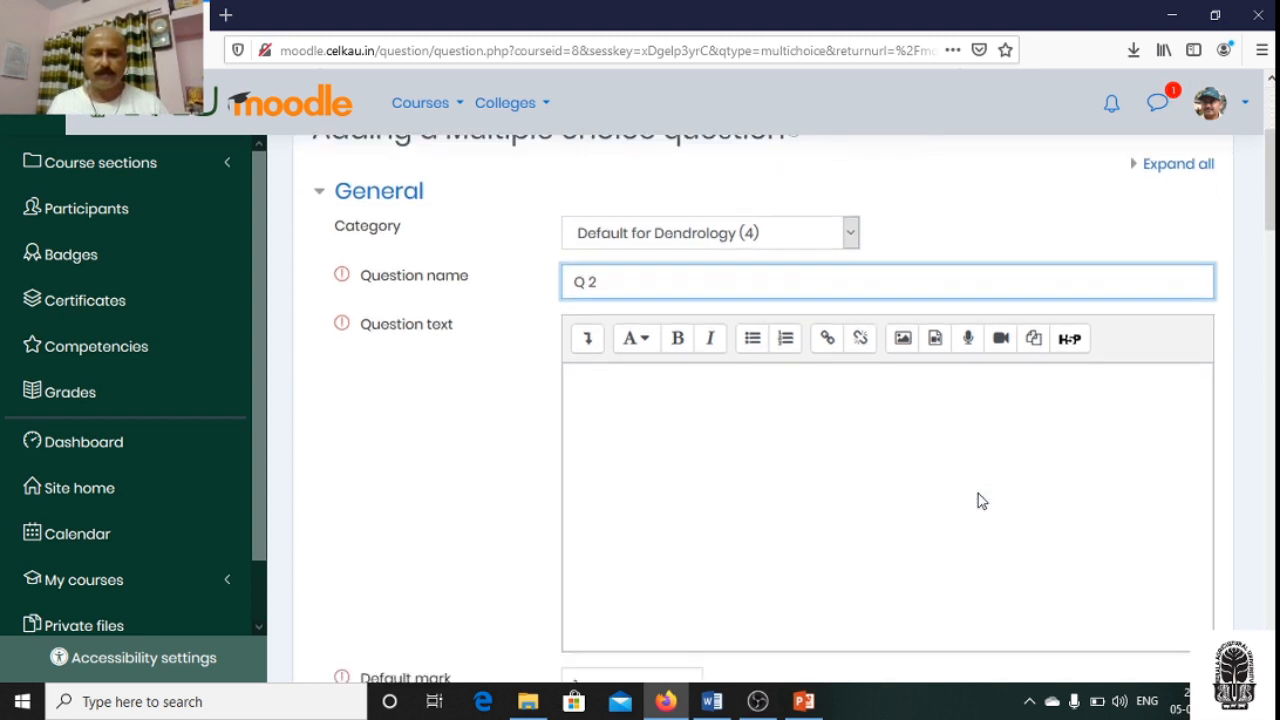
click(633, 359)
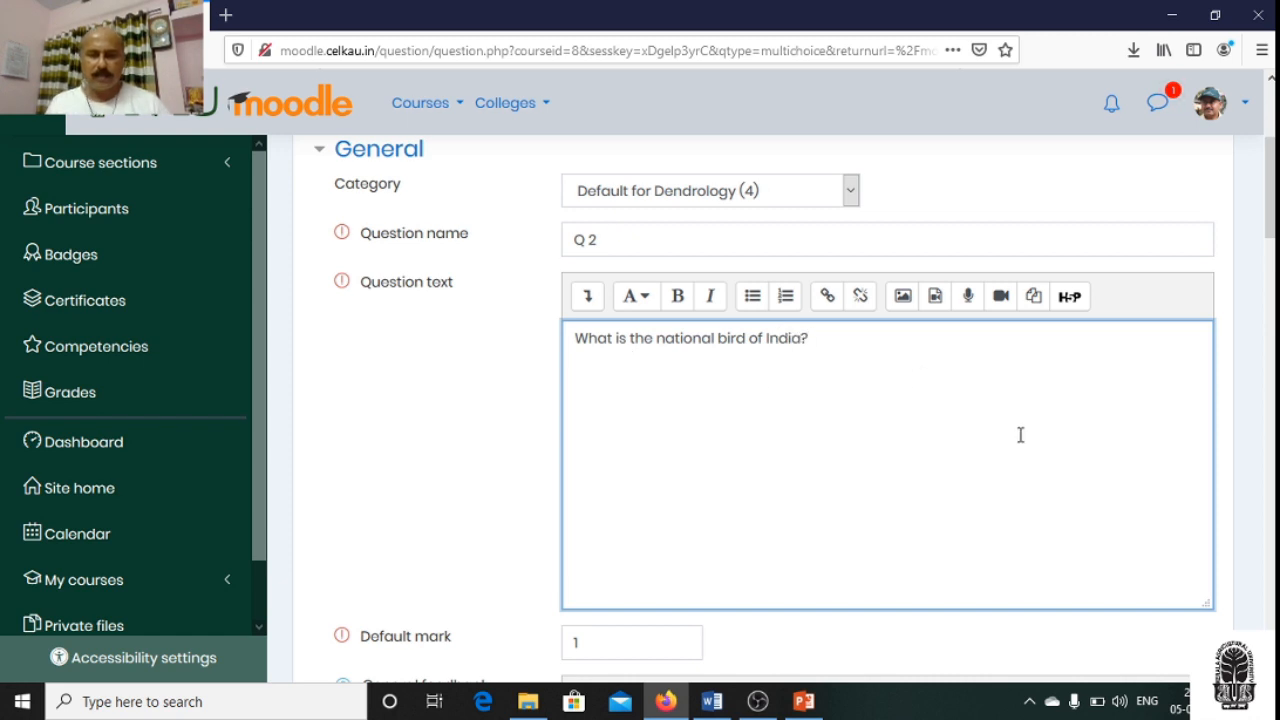
- Set the ID number of question Q 2 to "ii"
scroll(1018, 440, down, 6)
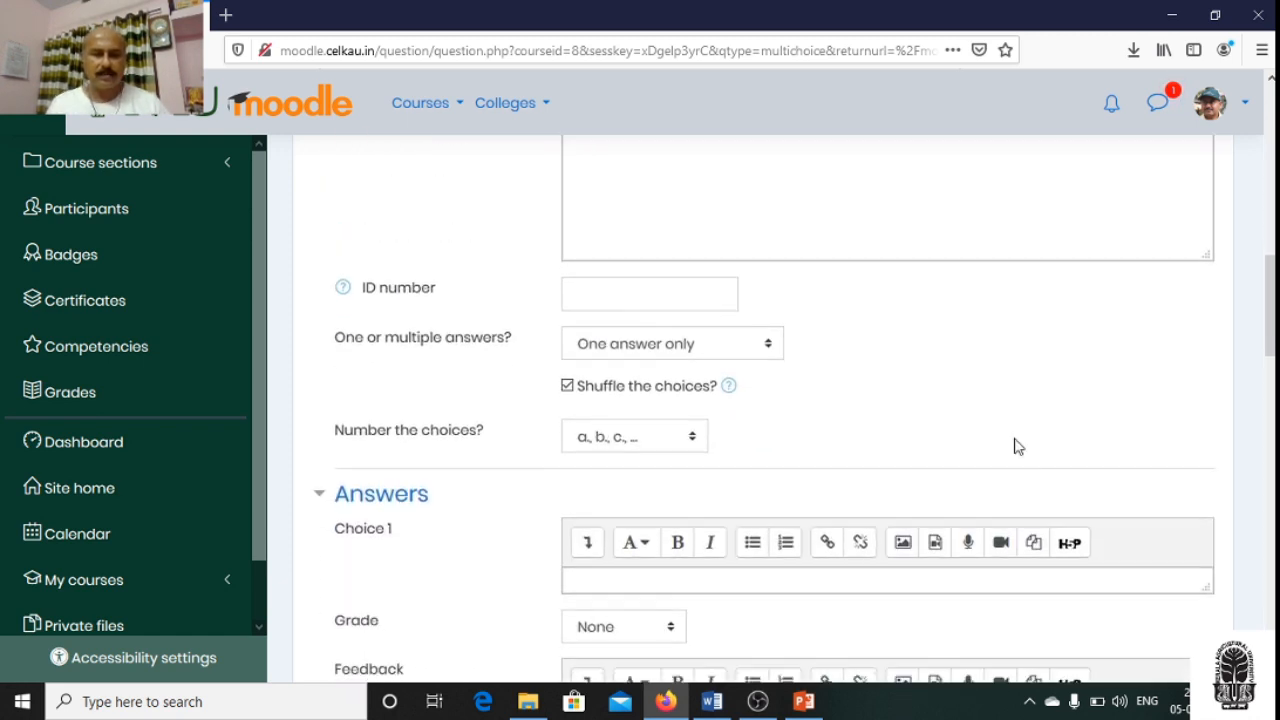
click(627, 289)
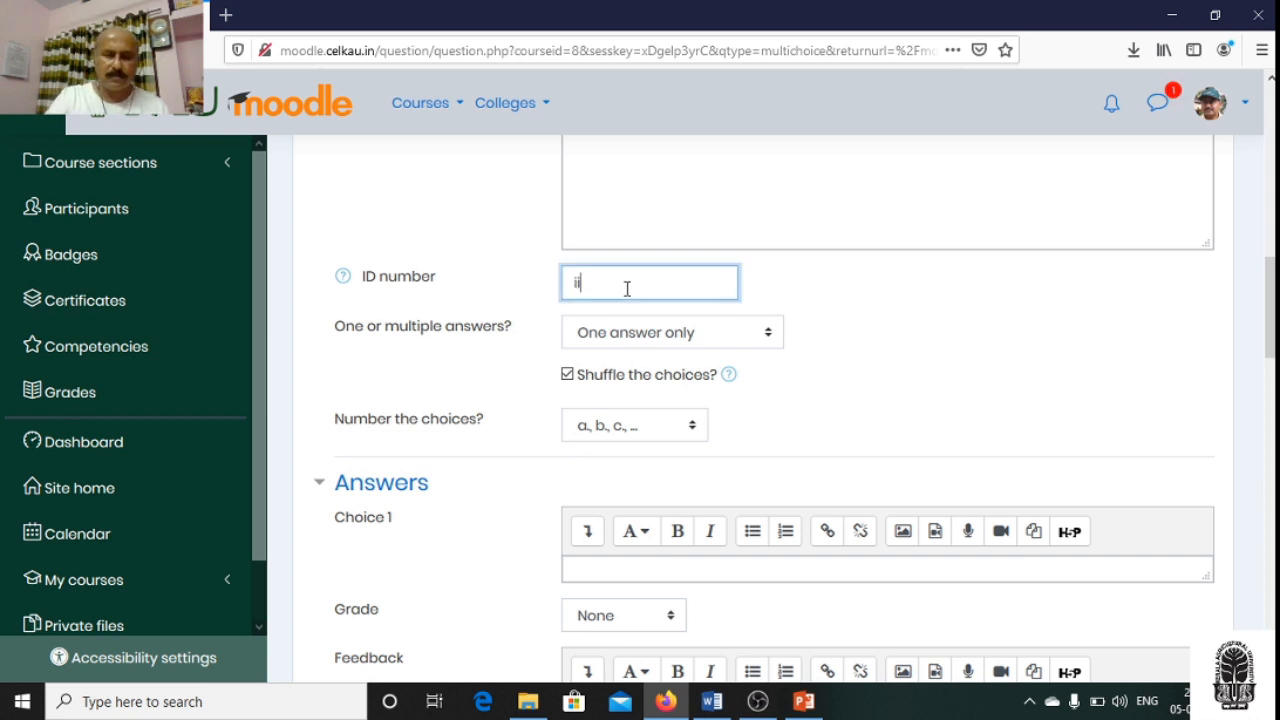
click(1042, 432)
- Enter "Crow" as the first answer choice, leaving its grade at None
scroll(1040, 430, down, 2)
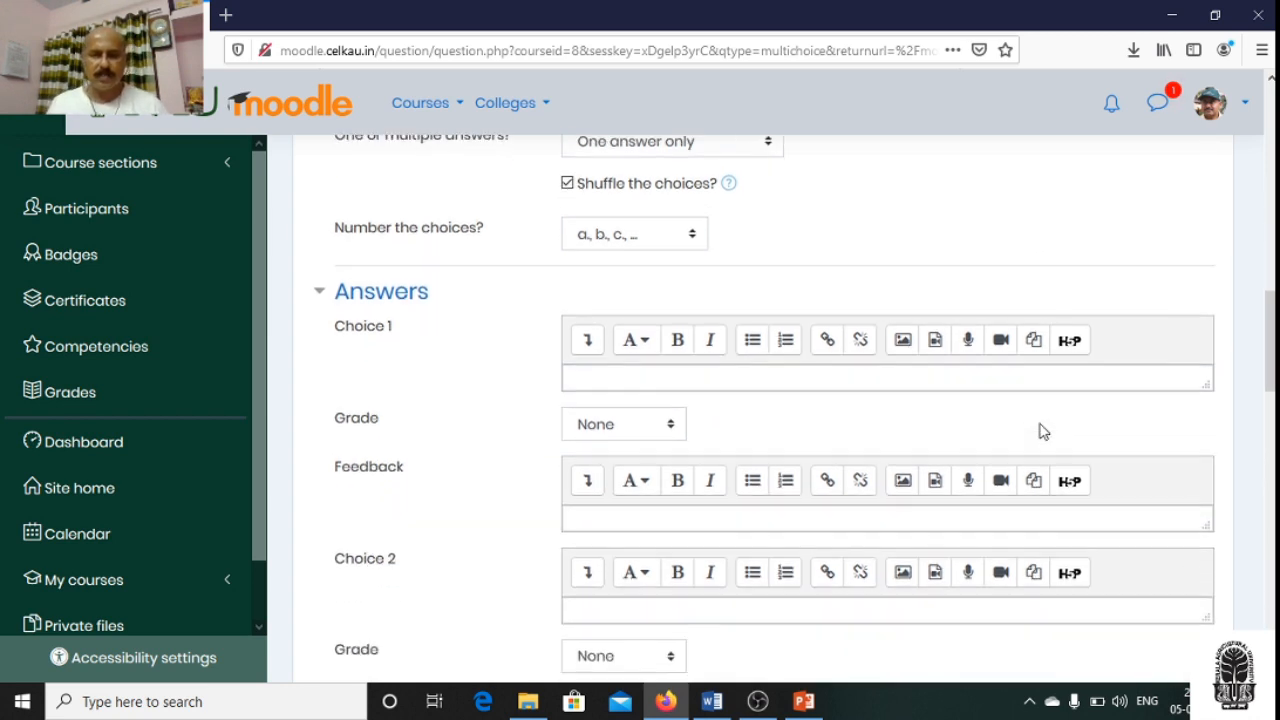
scroll(1040, 430, down, 1)
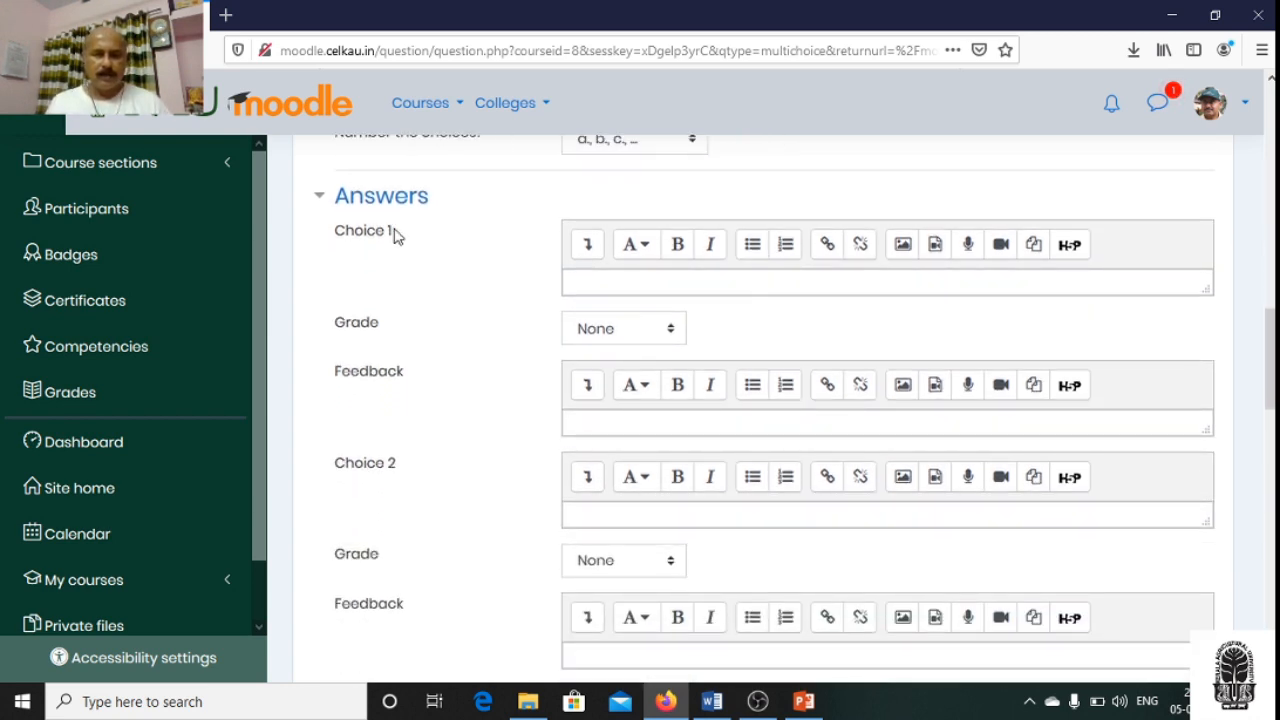
scroll(700, 457, up, 10)
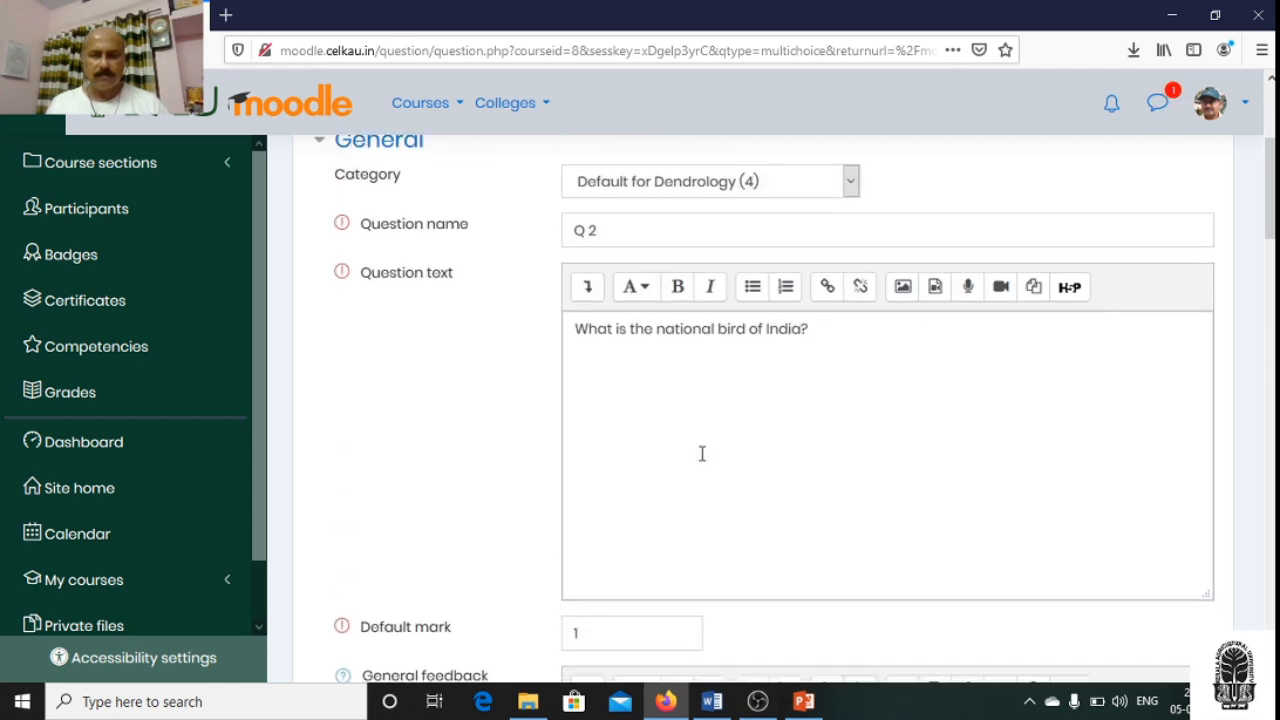
scroll(702, 453, down, 10)
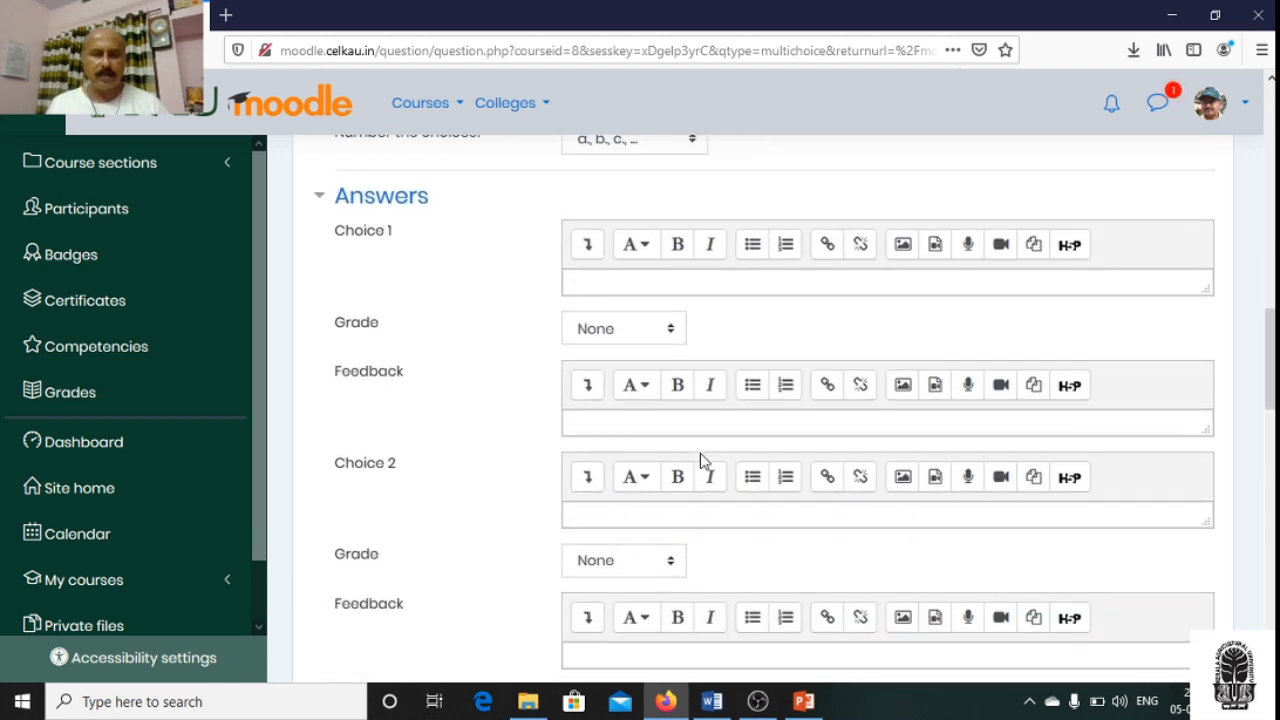
click(600, 281)
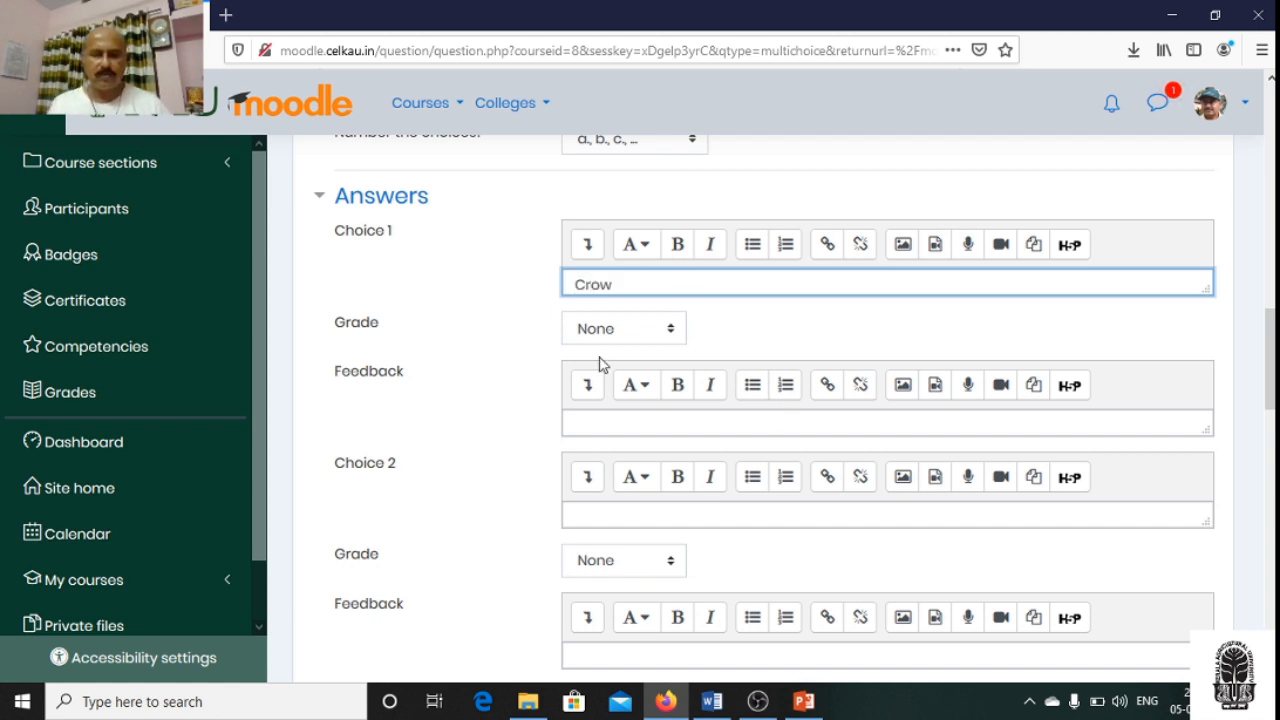
click(966, 352)
- Enter "Peacock" as the second answer choice and mark it correct with a grade of 100%
scroll(920, 365, down, 1)
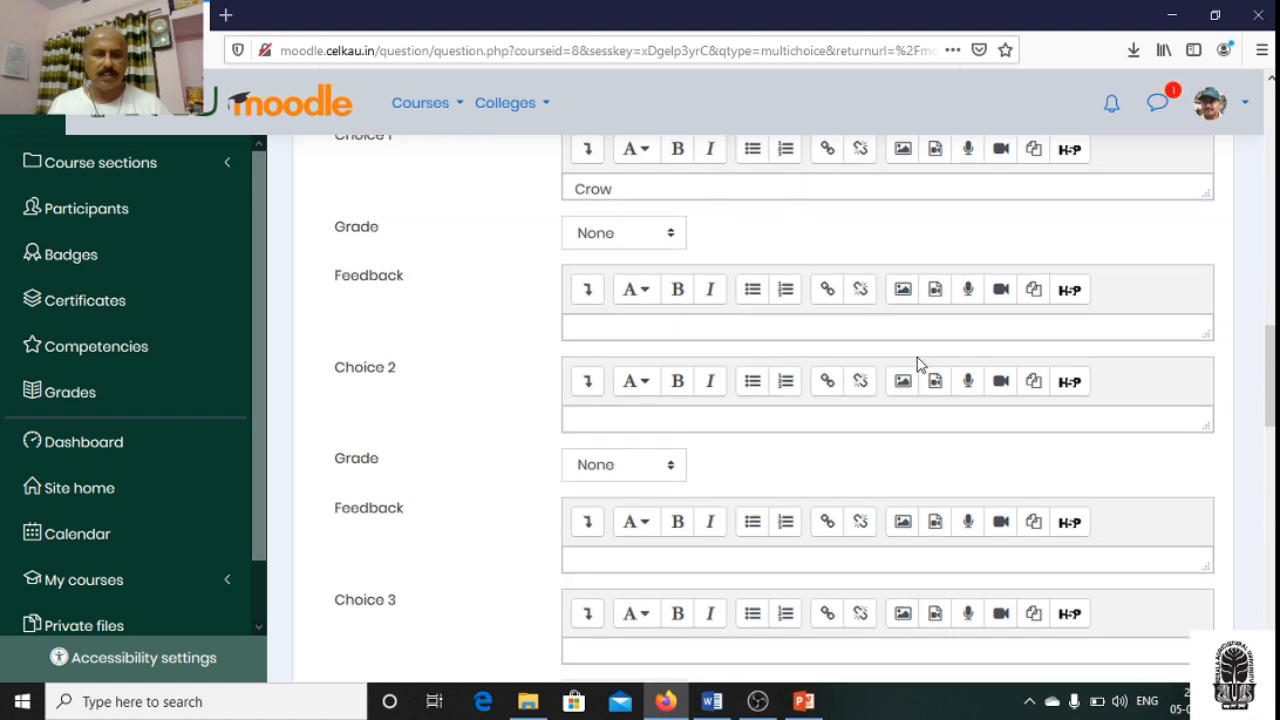
click(604, 420)
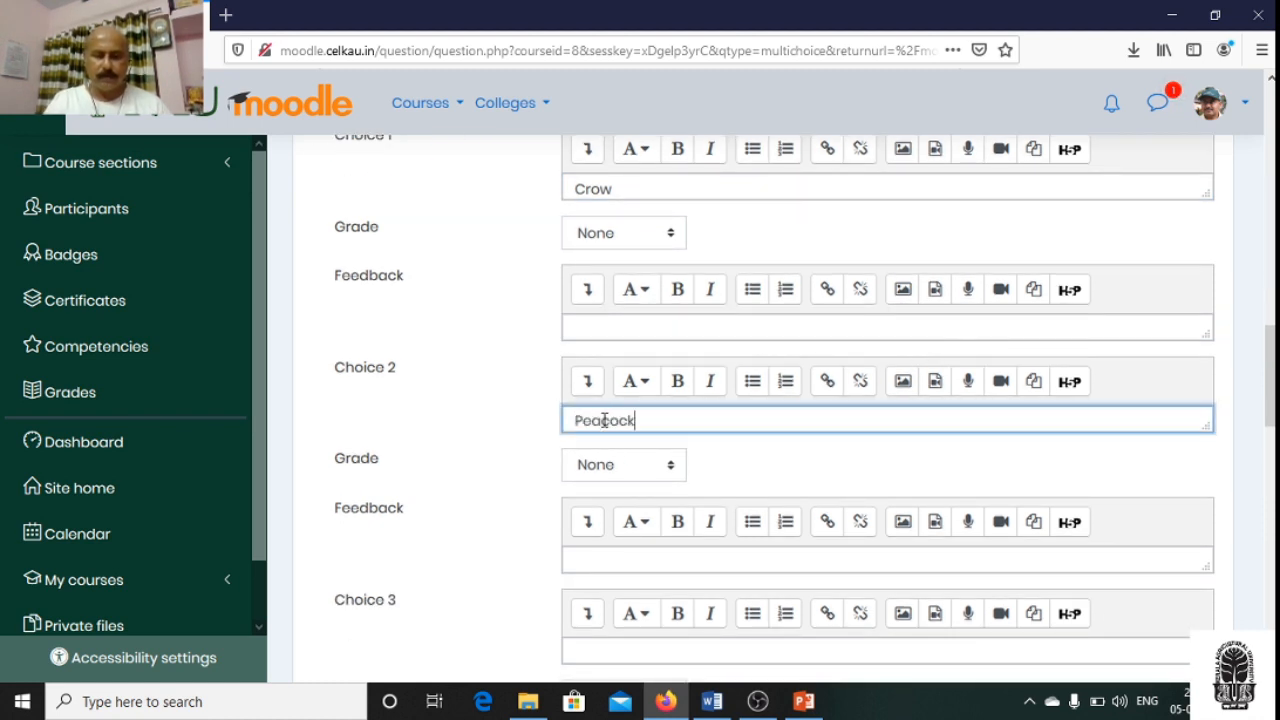
click(672, 466)
click(580, 106)
- Enter "Robin" as the third answer choice and "Dove" as the fourth
scroll(909, 514, down, 2)
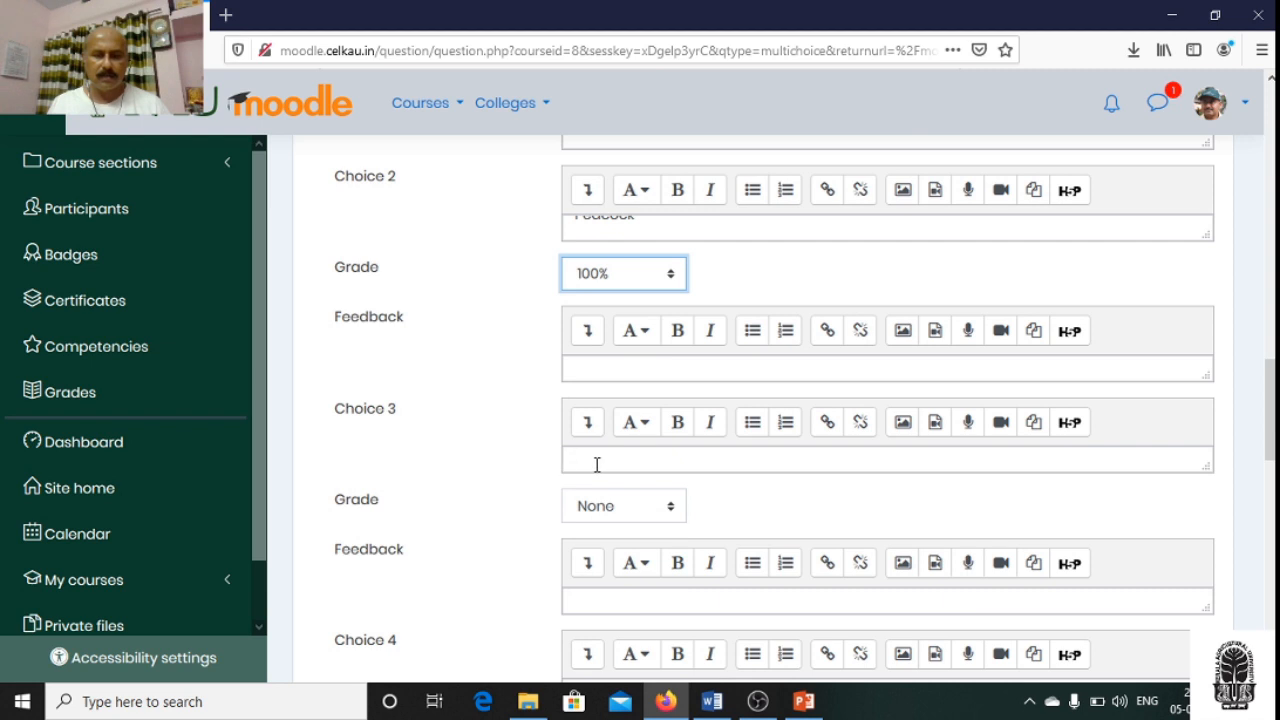
click(597, 461)
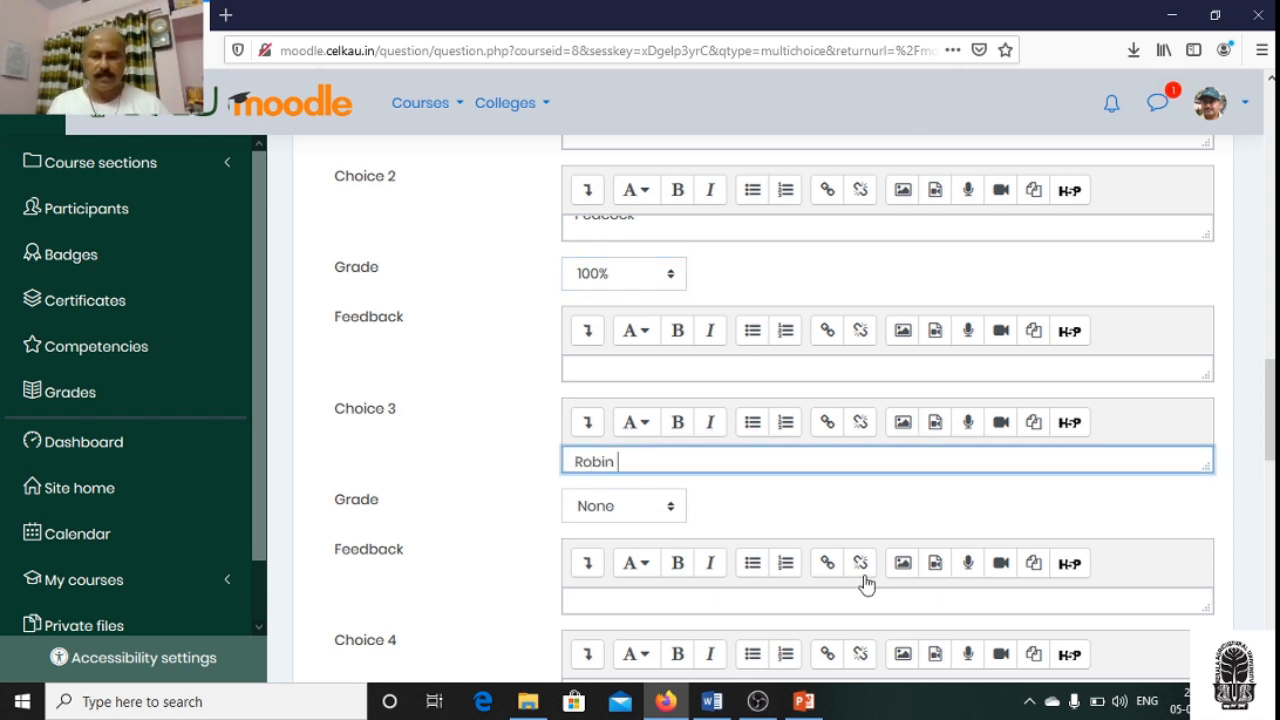
scroll(963, 514, down, 3)
scroll(975, 513, down, 1)
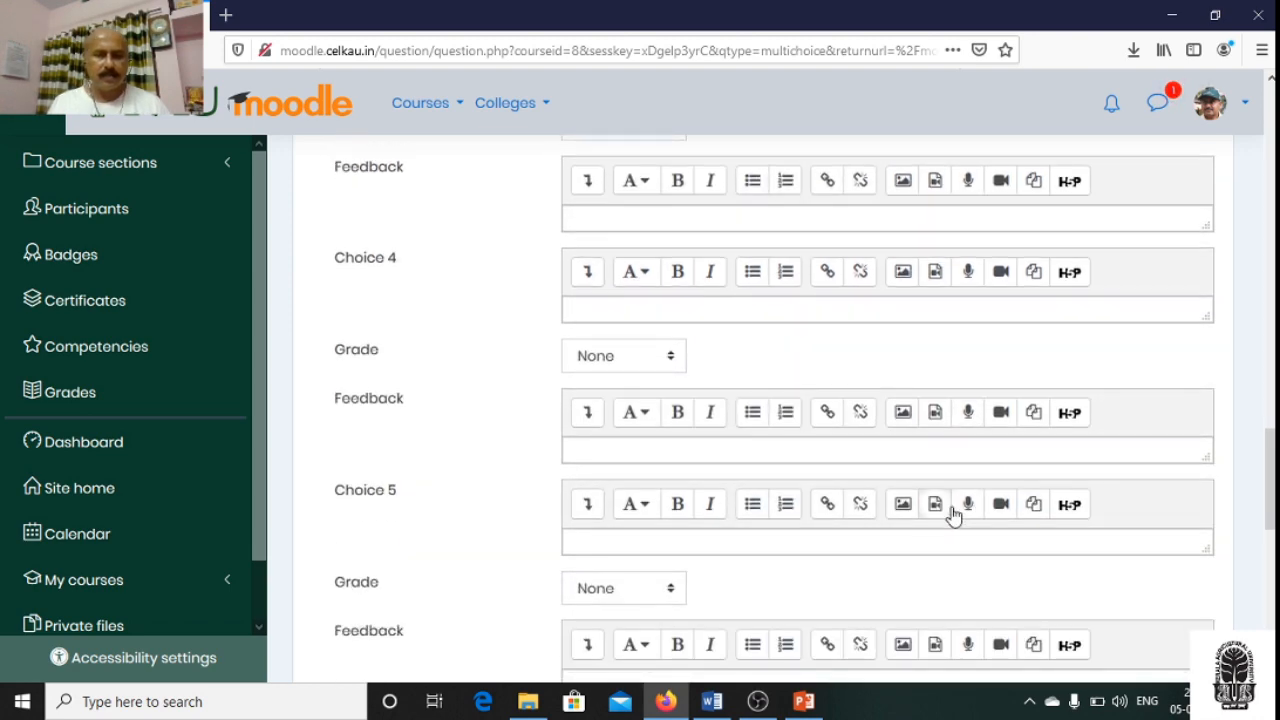
click(613, 315)
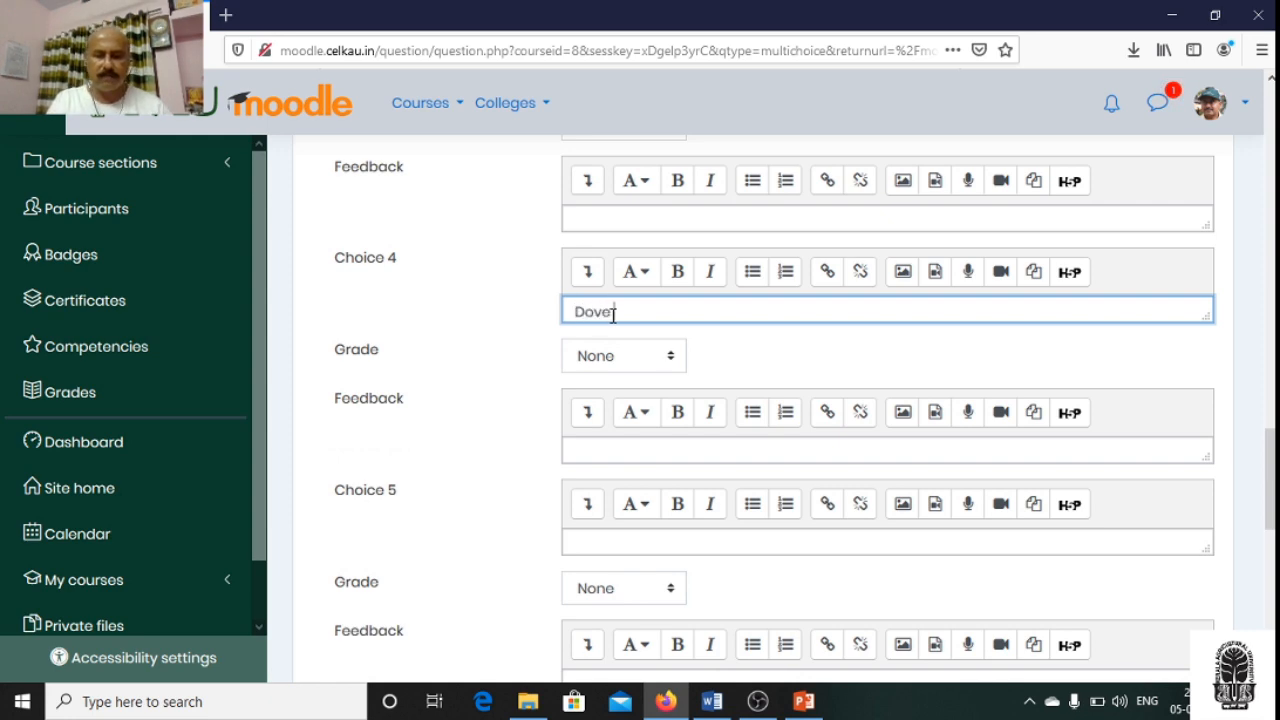
- Save the new question Q 2 with its four answer choices to the quiz
scroll(966, 434, down, 4)
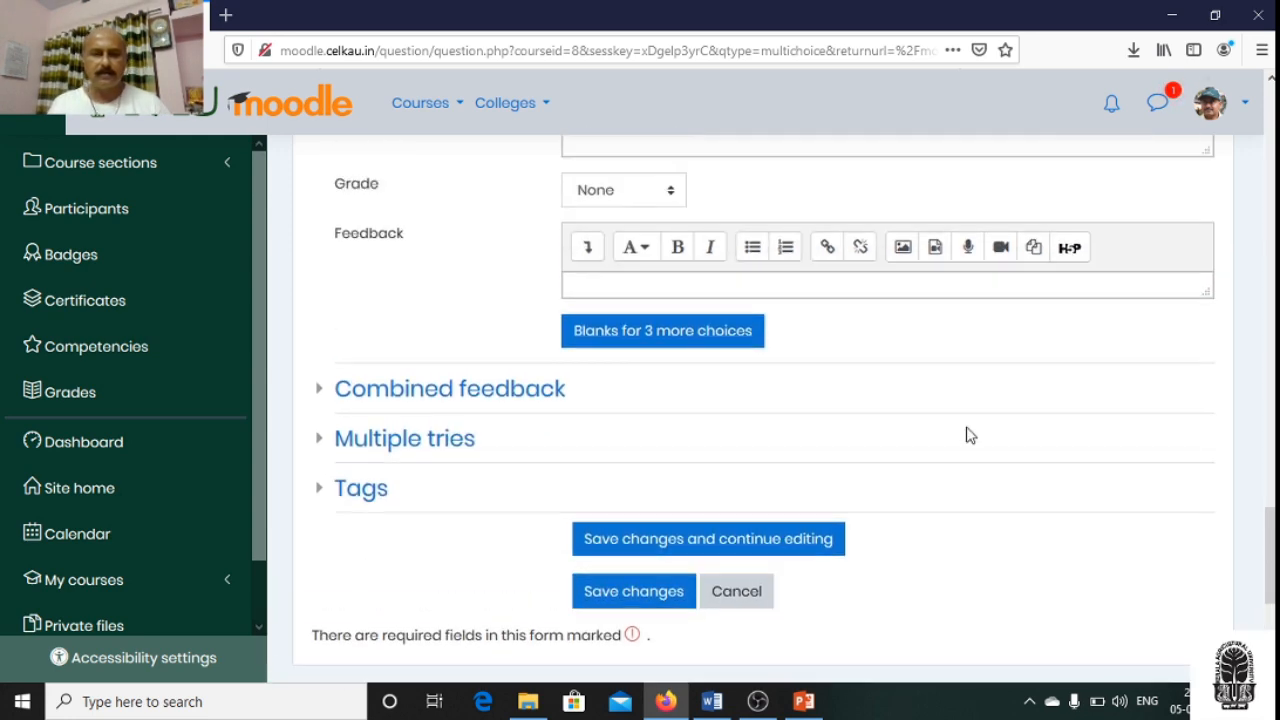
scroll(966, 434, up, 4)
scroll(966, 423, down, 7)
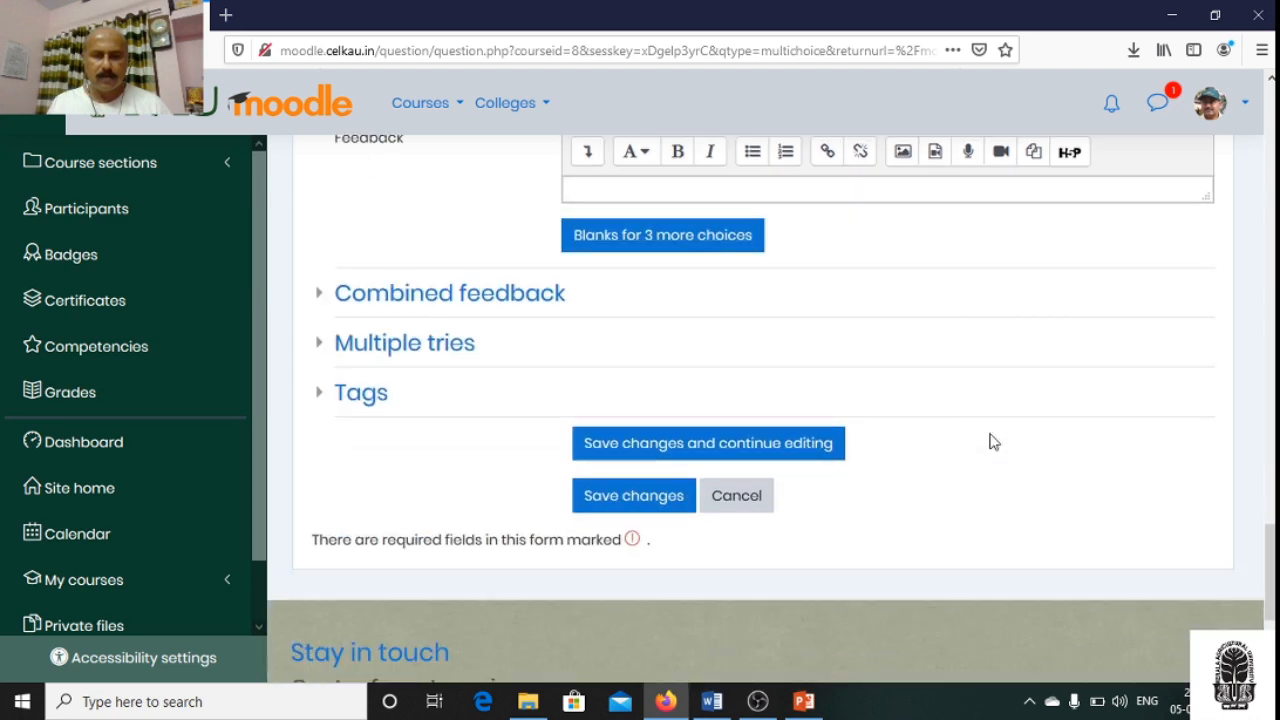
click(645, 316)
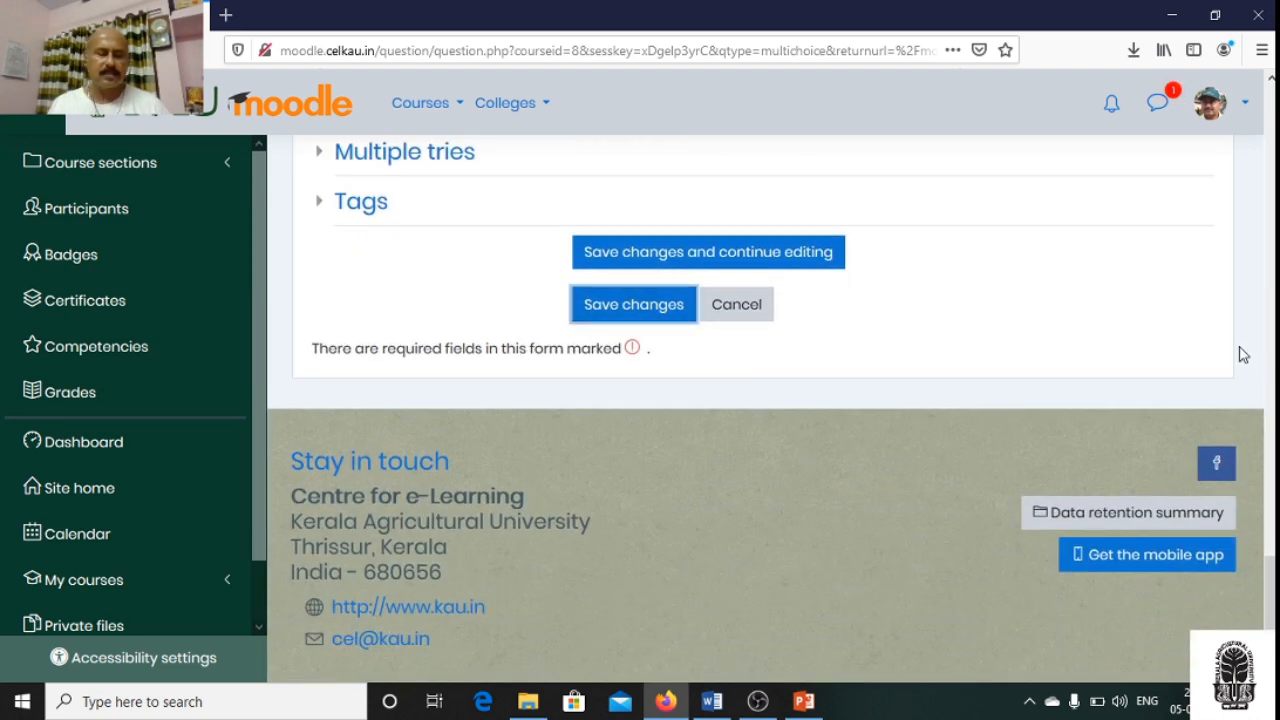
- Review the question list of Exam 1 and save its maximum grade of 40.00
scroll(1240, 353, down, 2)
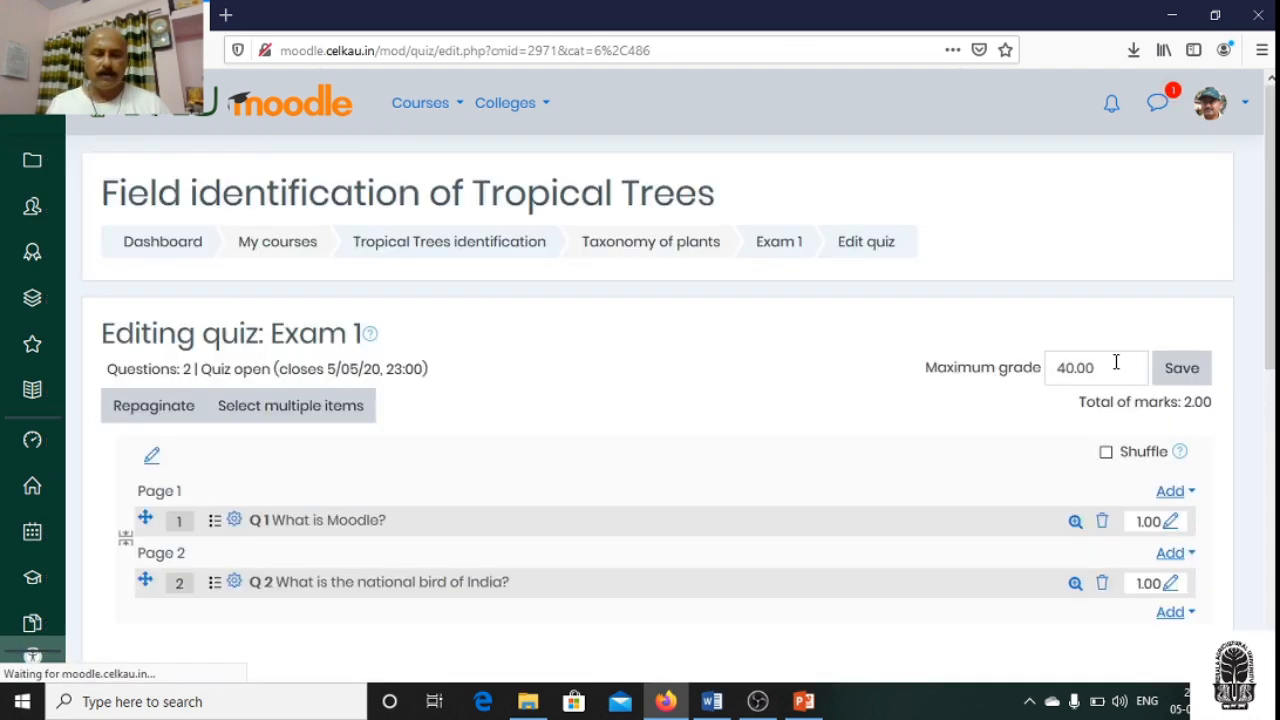
scroll(886, 366, down, 2)
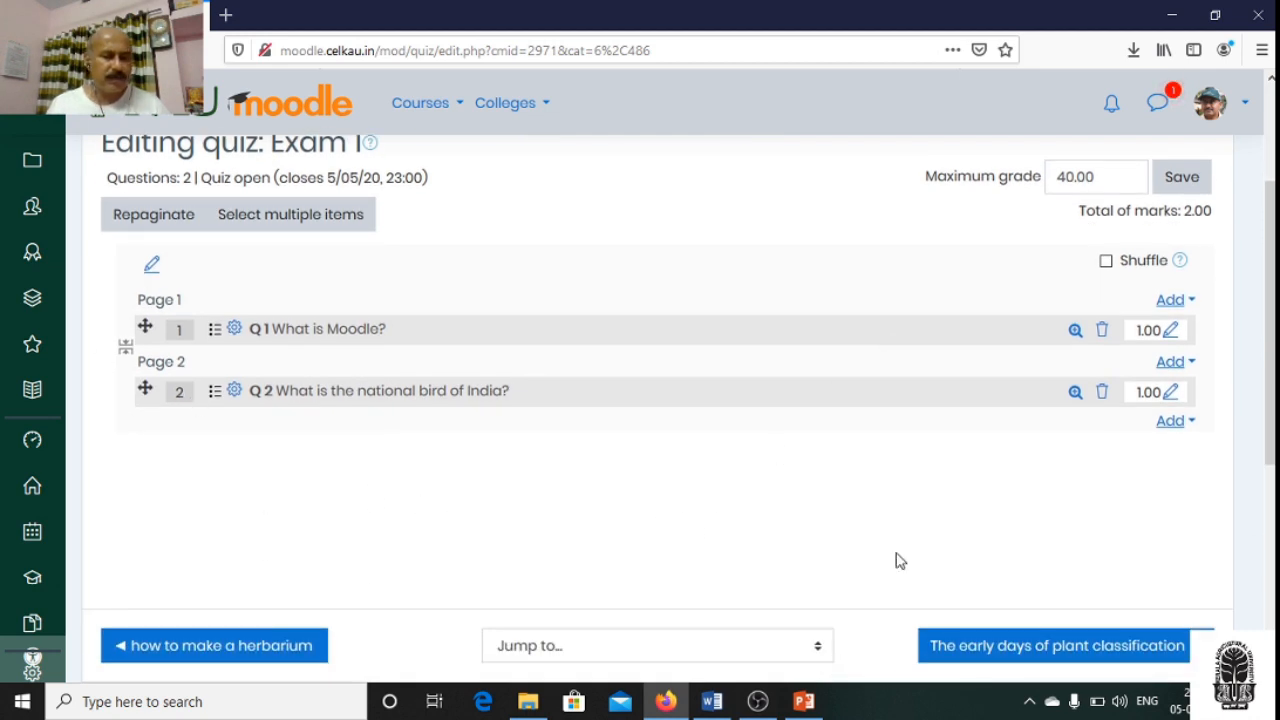
scroll(1110, 470, up, 1)
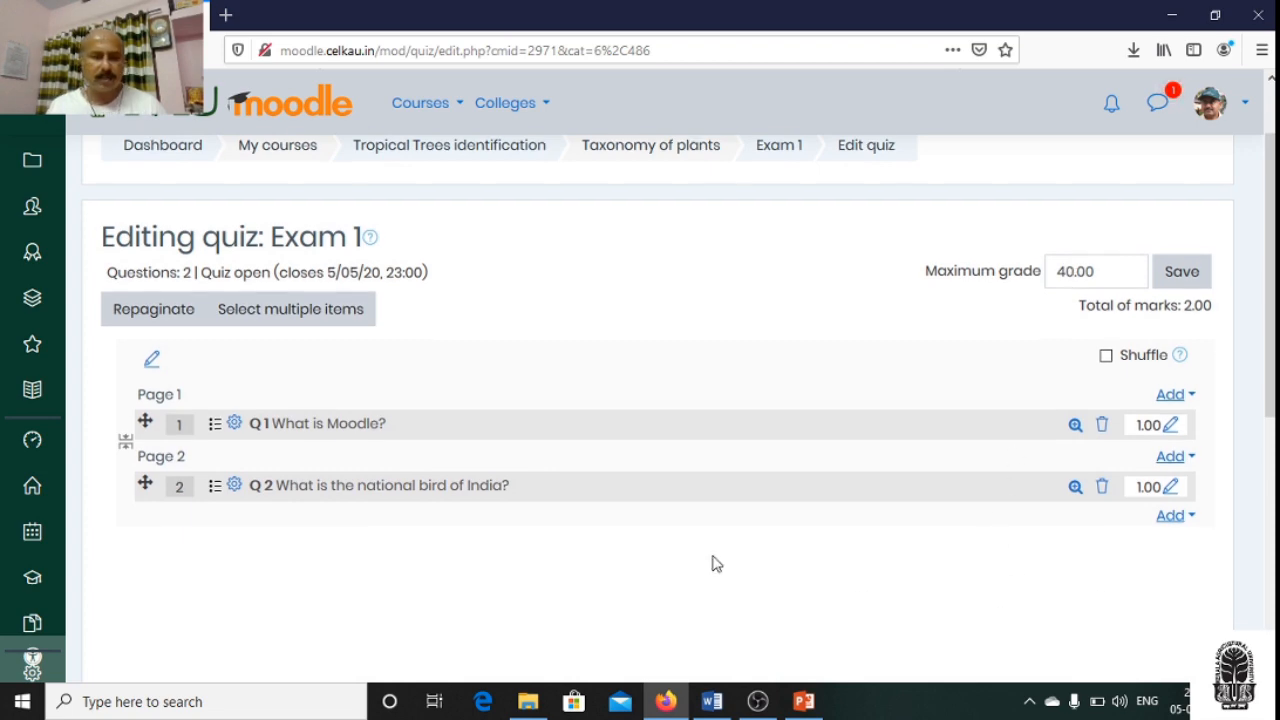
scroll(712, 557, down, 2)
scroll(714, 545, up, 3)
scroll(718, 553, up, 1)
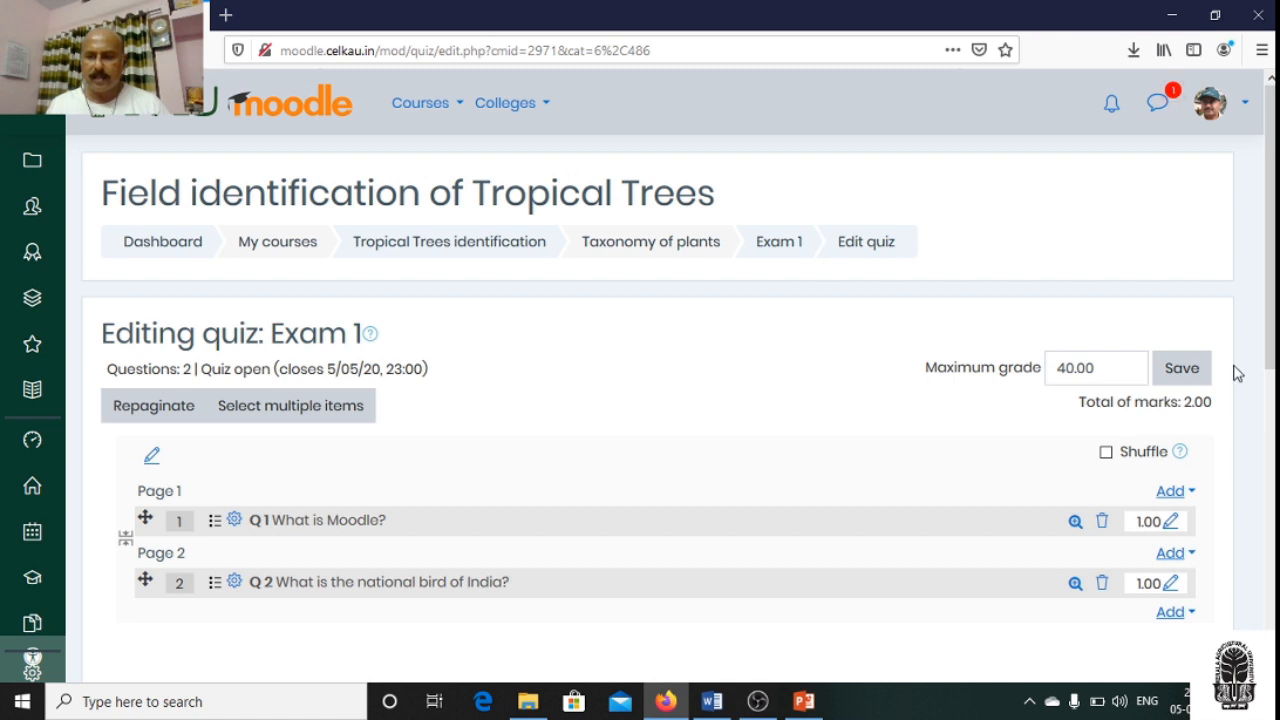
click(1179, 367)
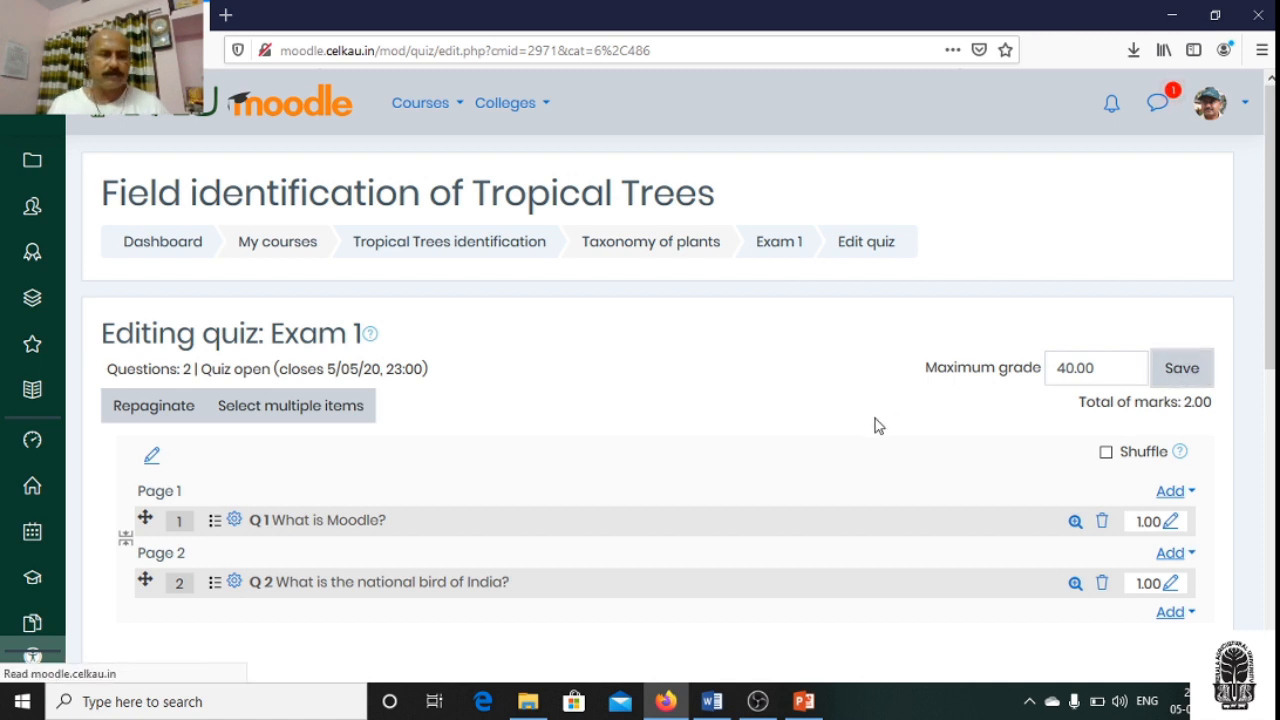
- Preview question Q 2, check its answer choices and attempt options, and close the preview window
scroll(880, 426, down, 3)
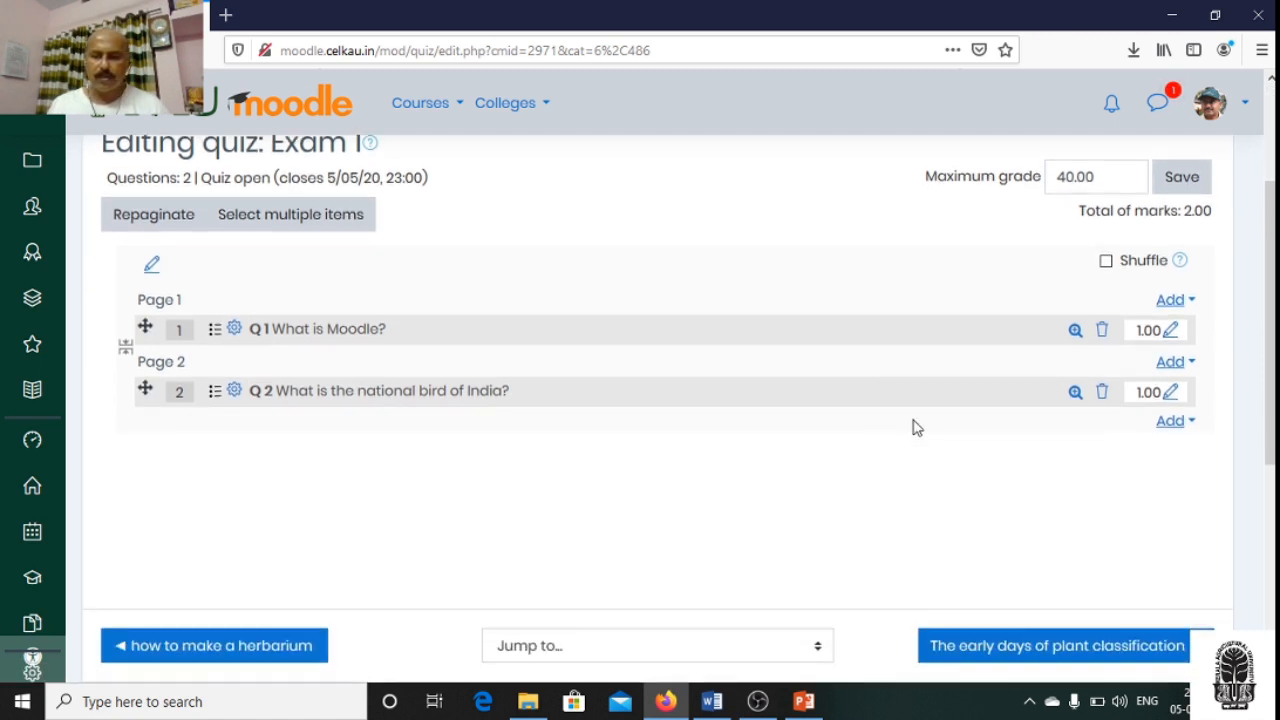
click(1060, 398)
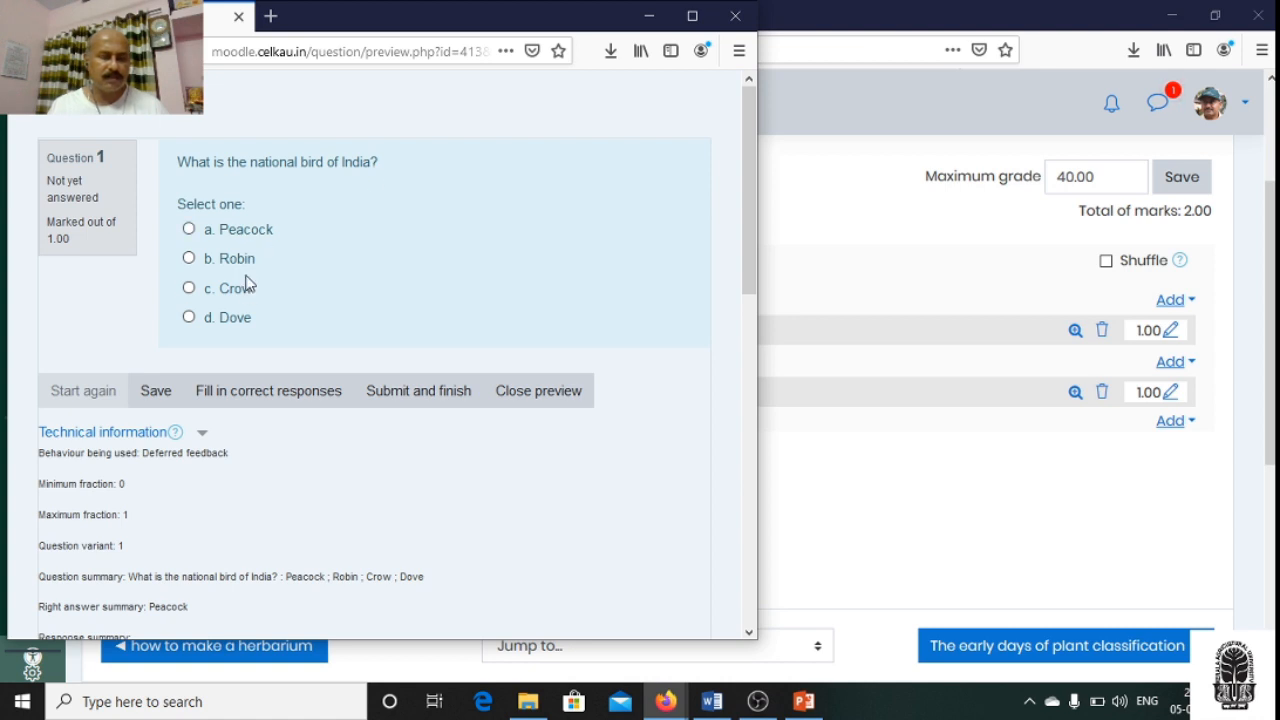
scroll(276, 560, down, 1)
scroll(276, 560, down, 3)
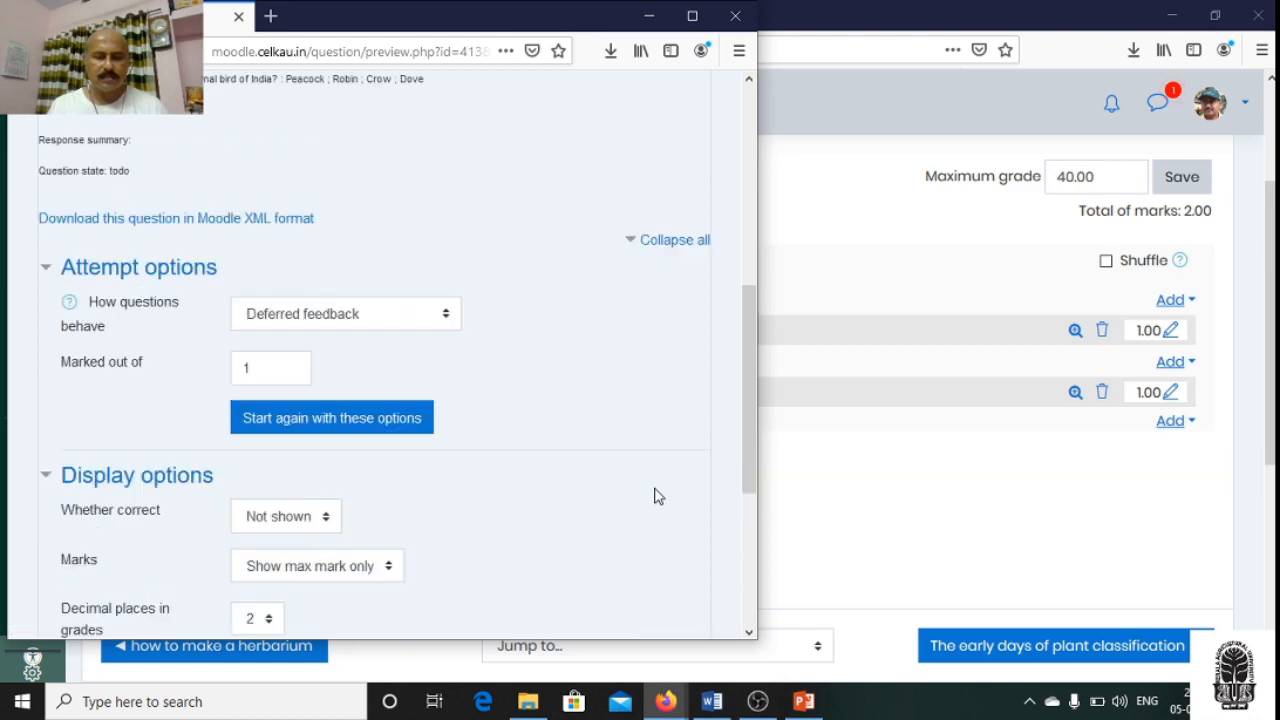
click(736, 24)
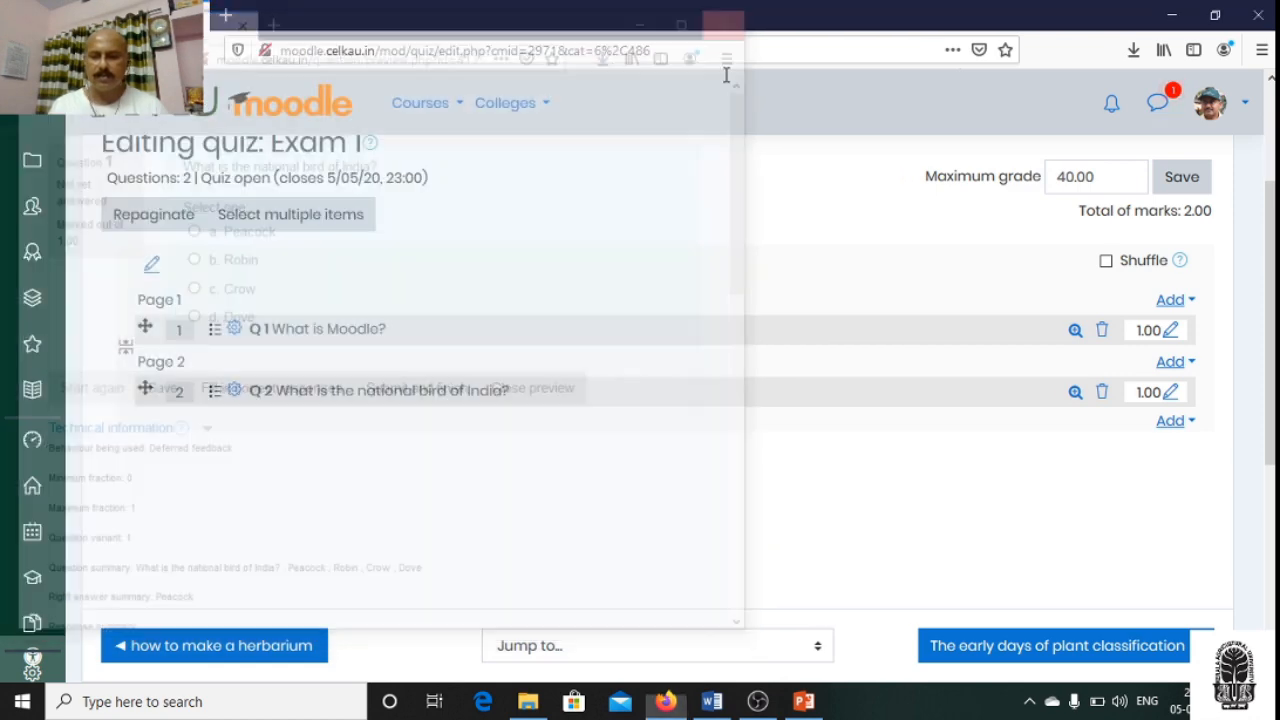
- Save the maximum grade of Exam 1 once more
scroll(871, 537, down, 3)
scroll(871, 537, up, 5)
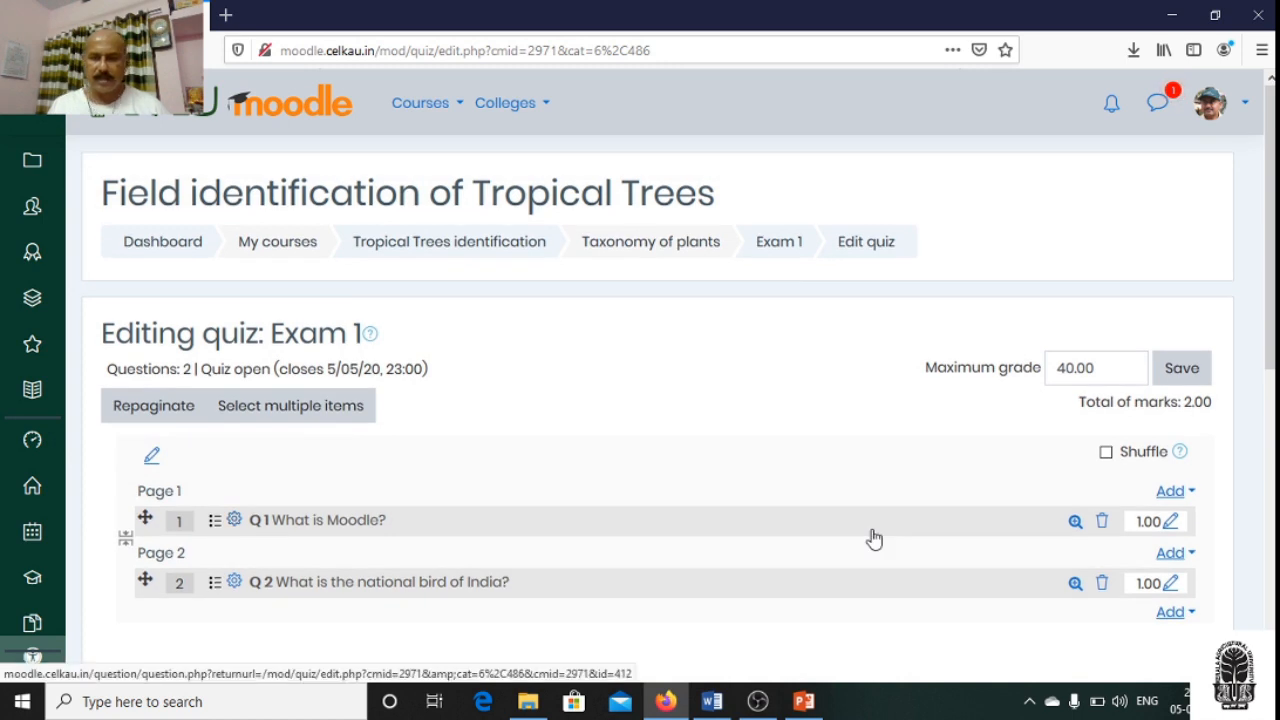
click(1180, 380)
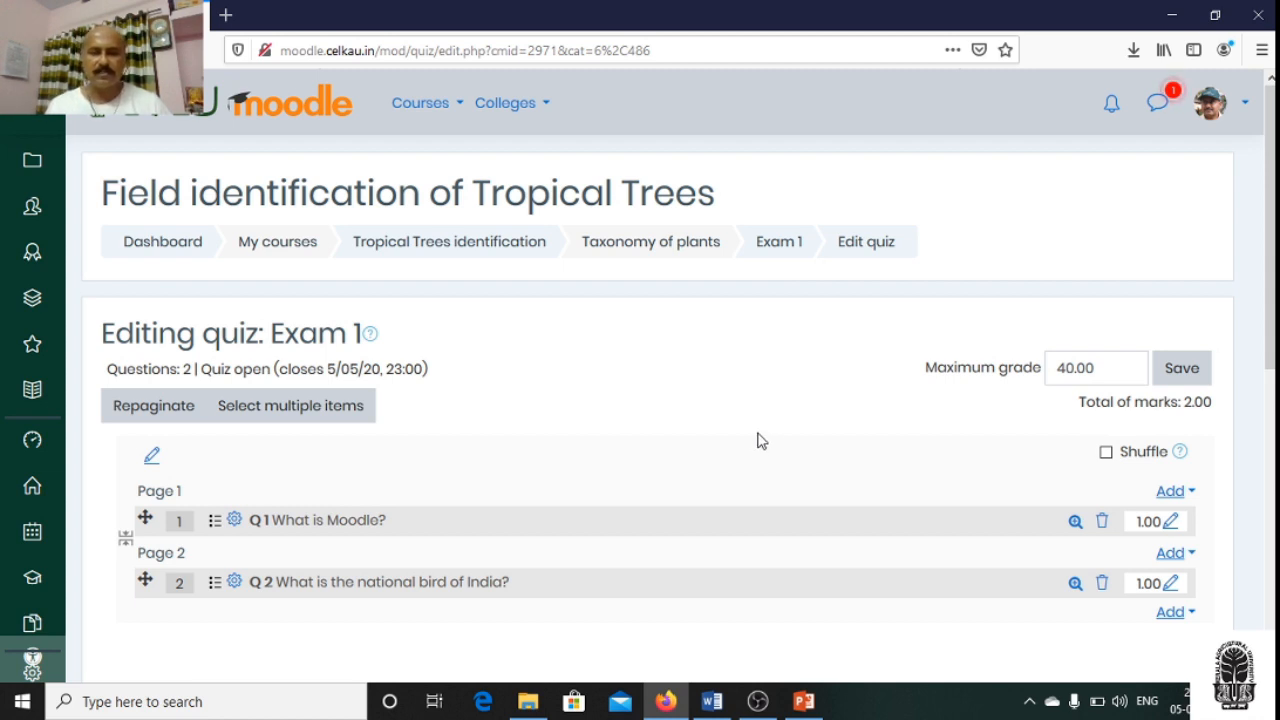
- Open the Exam 1 overview page, review the quiz settings, and start a timed preview attempt
click(779, 250)
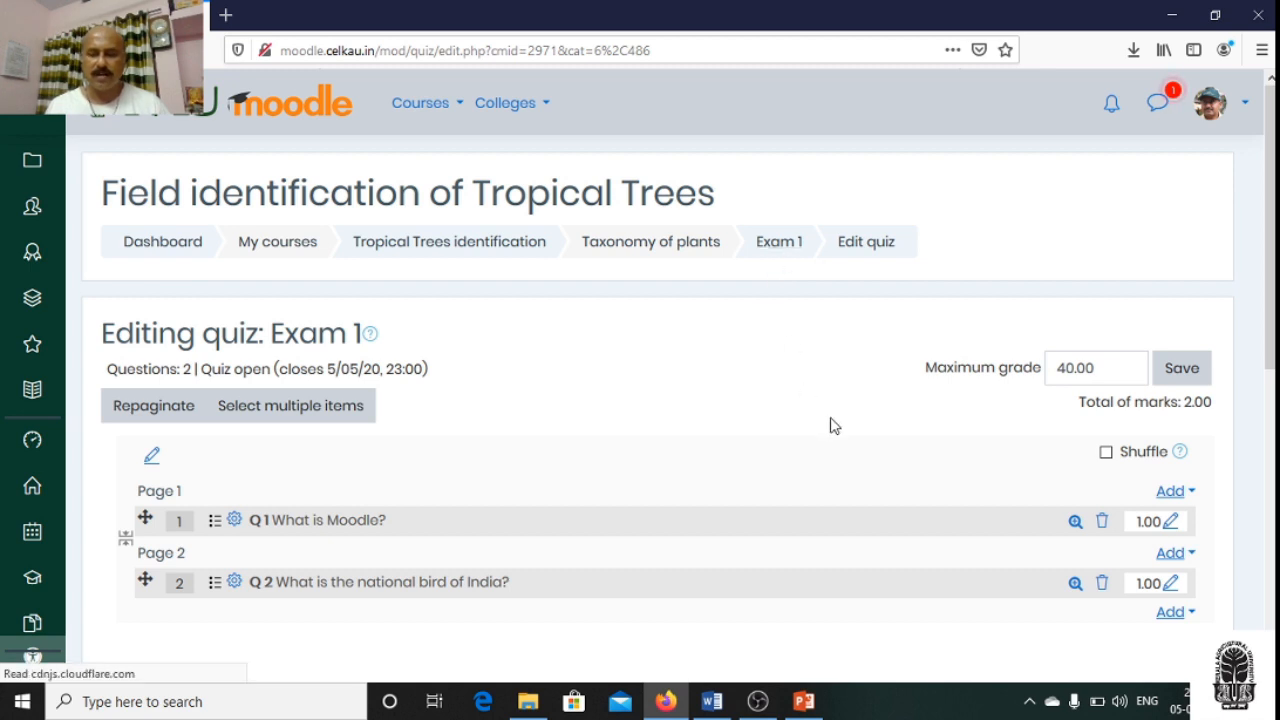
scroll(834, 426, down, 2)
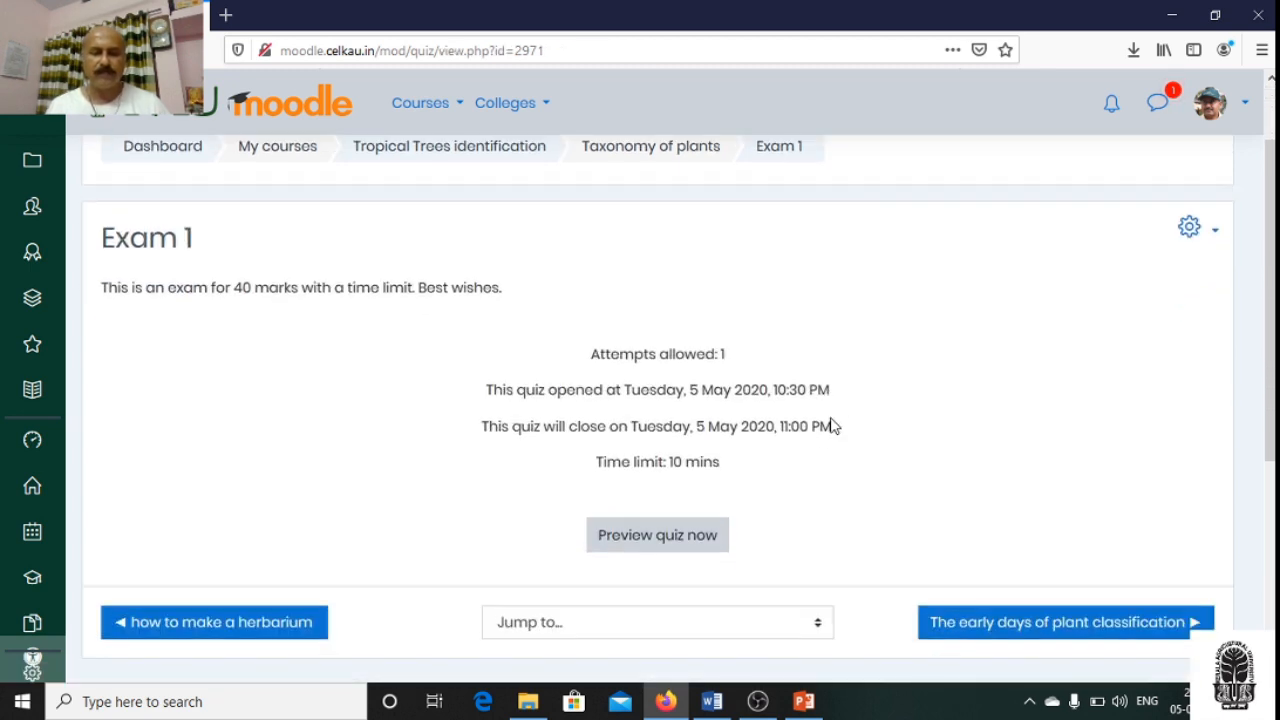
scroll(834, 426, up, 2)
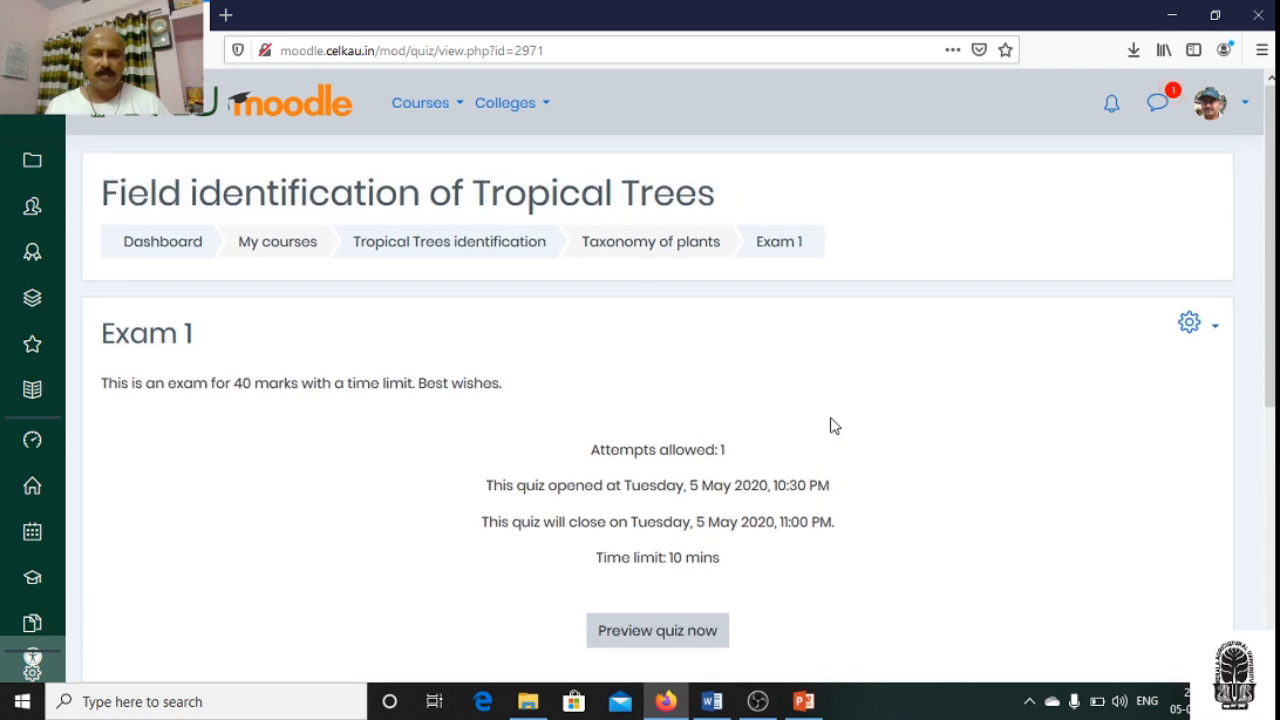
scroll(834, 426, down, 2)
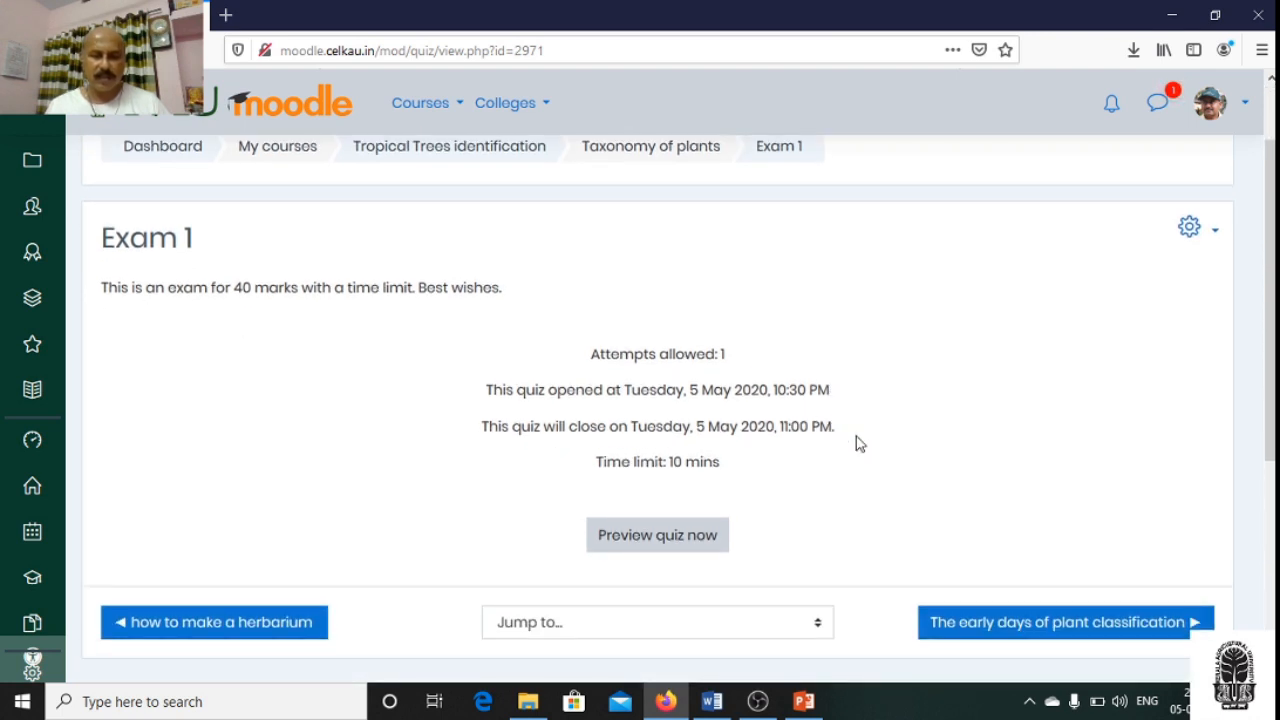
scroll(857, 442, down, 2)
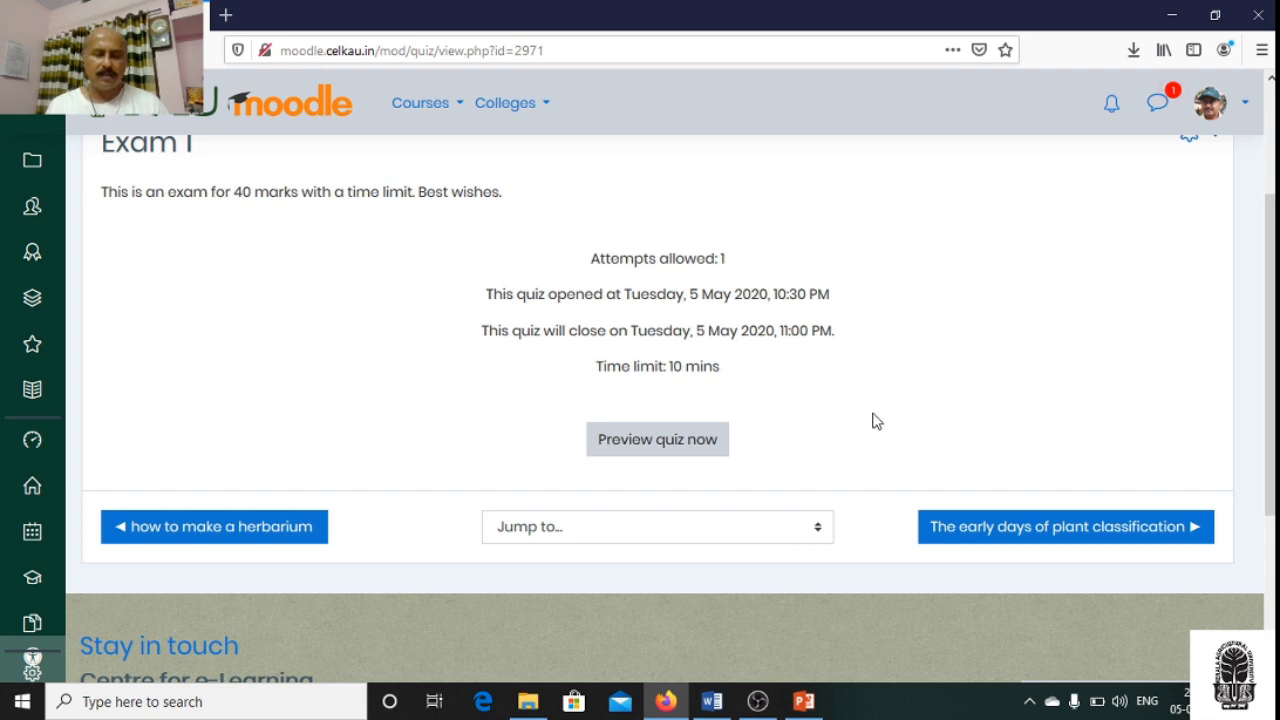
scroll(871, 423, down, 2)
click(643, 352)
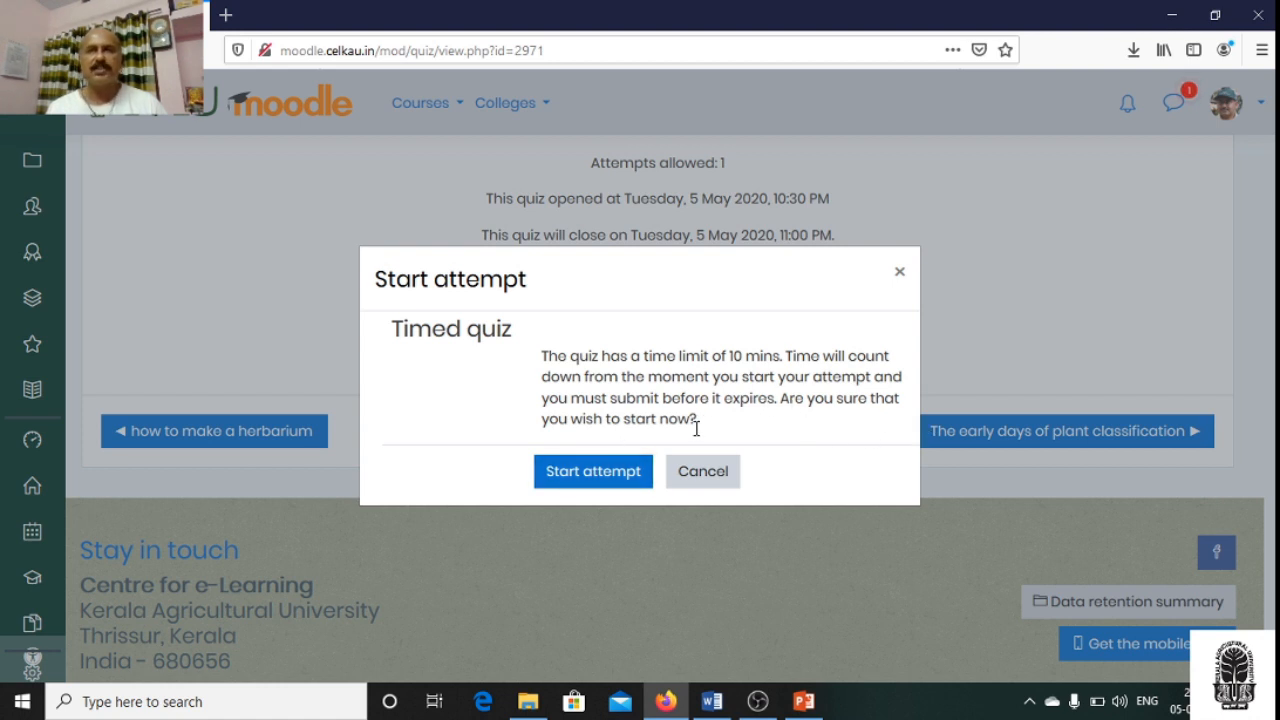
click(603, 480)
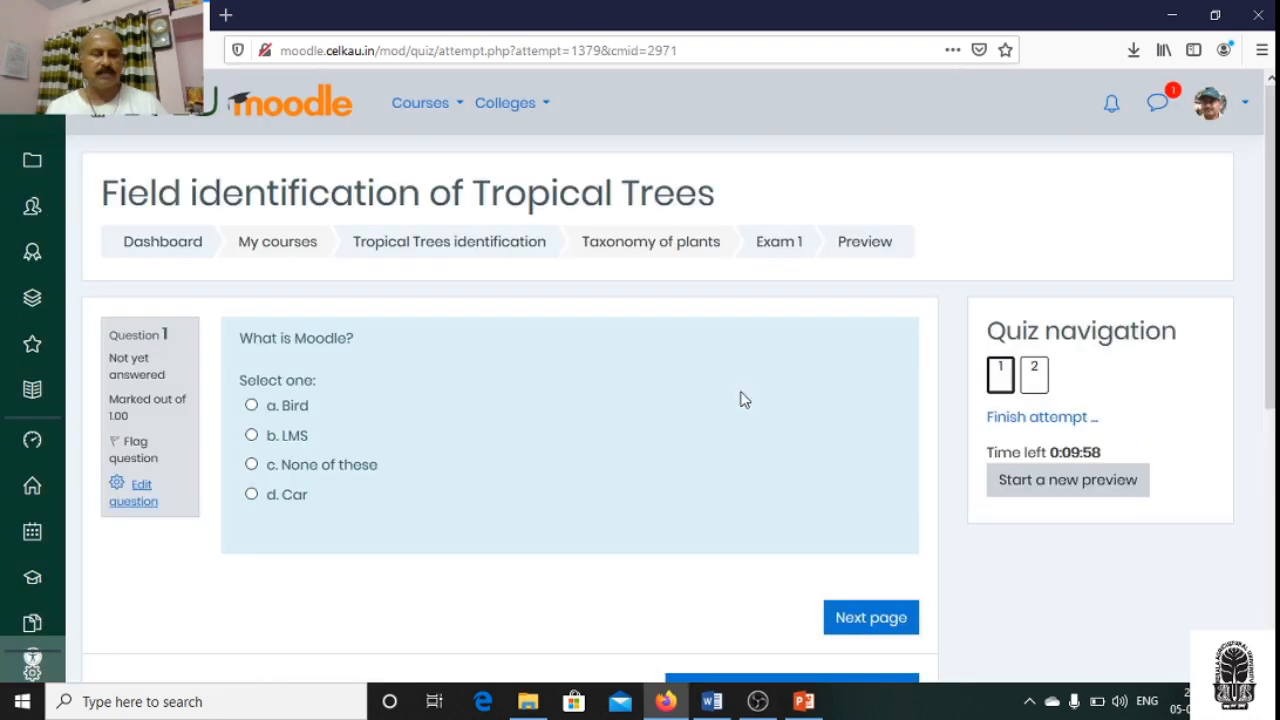
- Answer question 1, "What is Moodle?", with LMS and check the quiz navigation and timer
scroll(740, 400, down, 2)
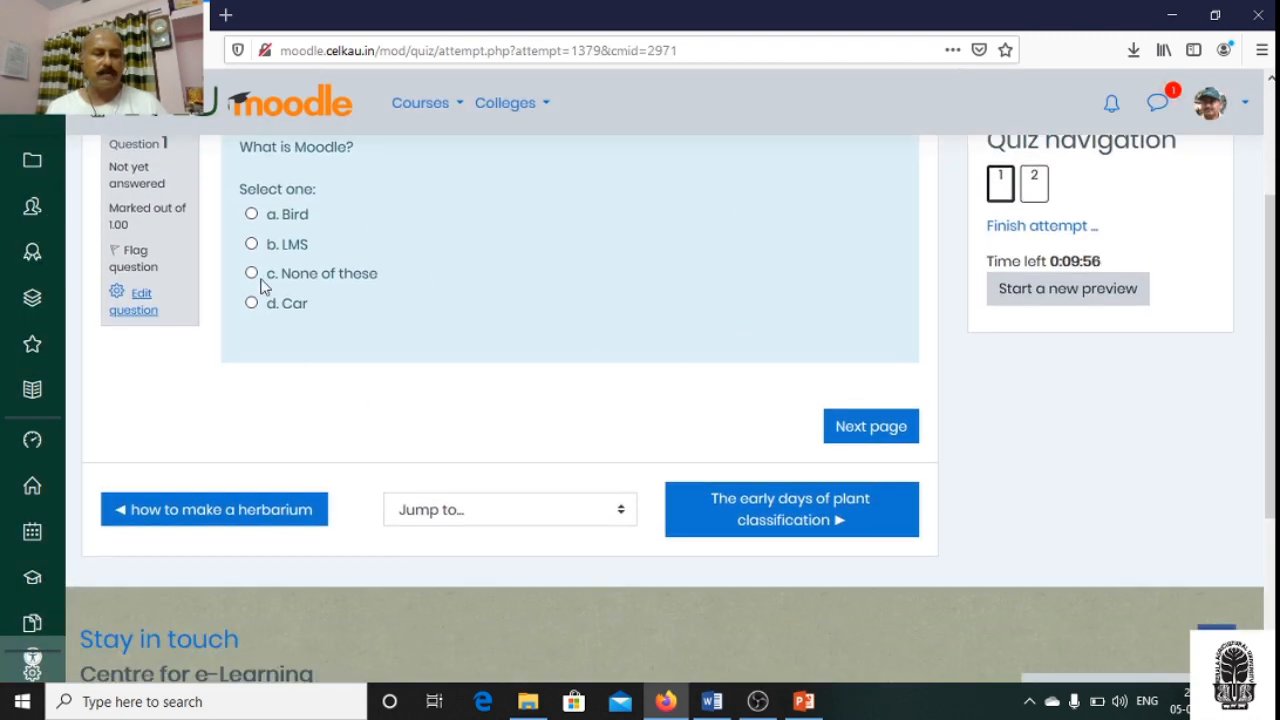
click(251, 244)
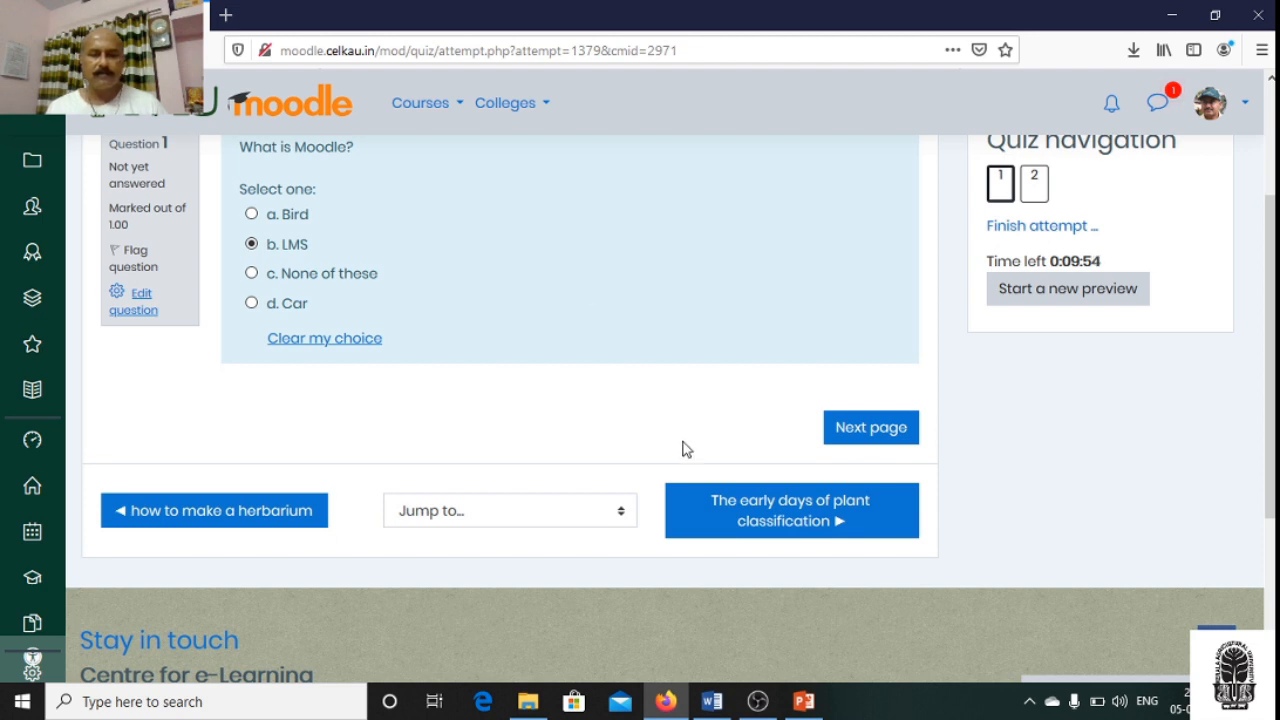
scroll(1095, 355, up, 1)
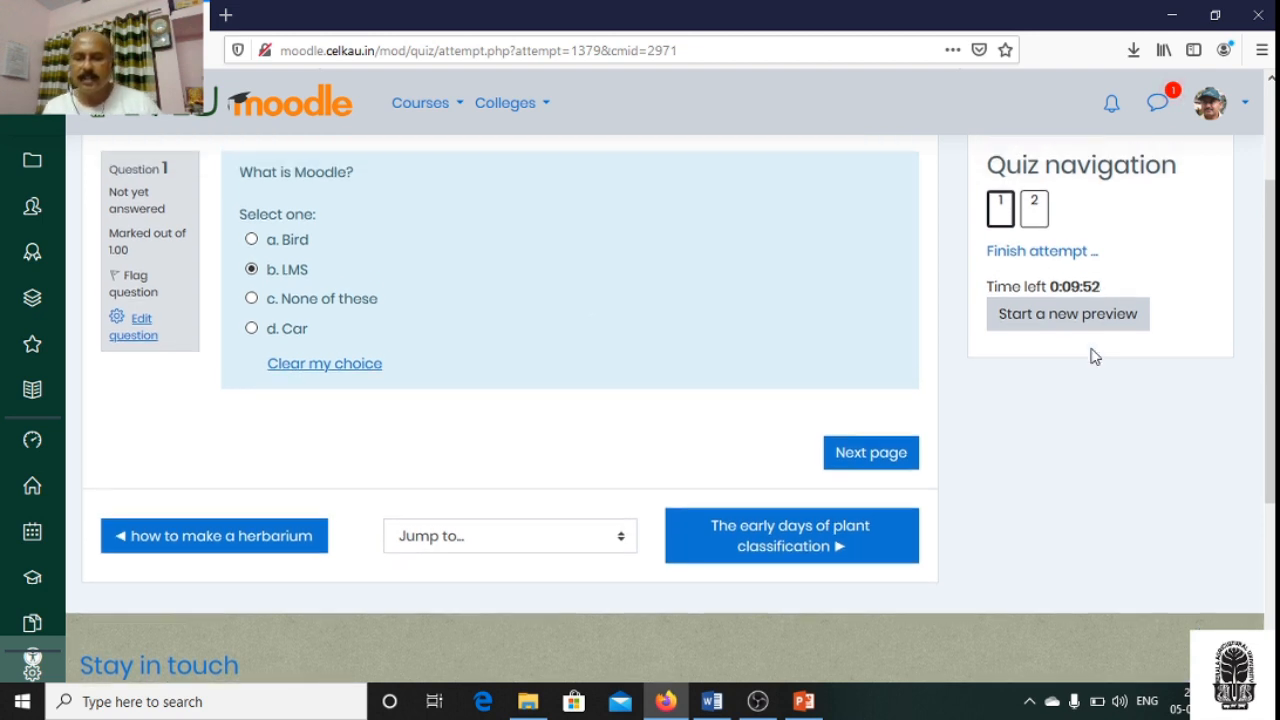
scroll(1095, 355, up, 1)
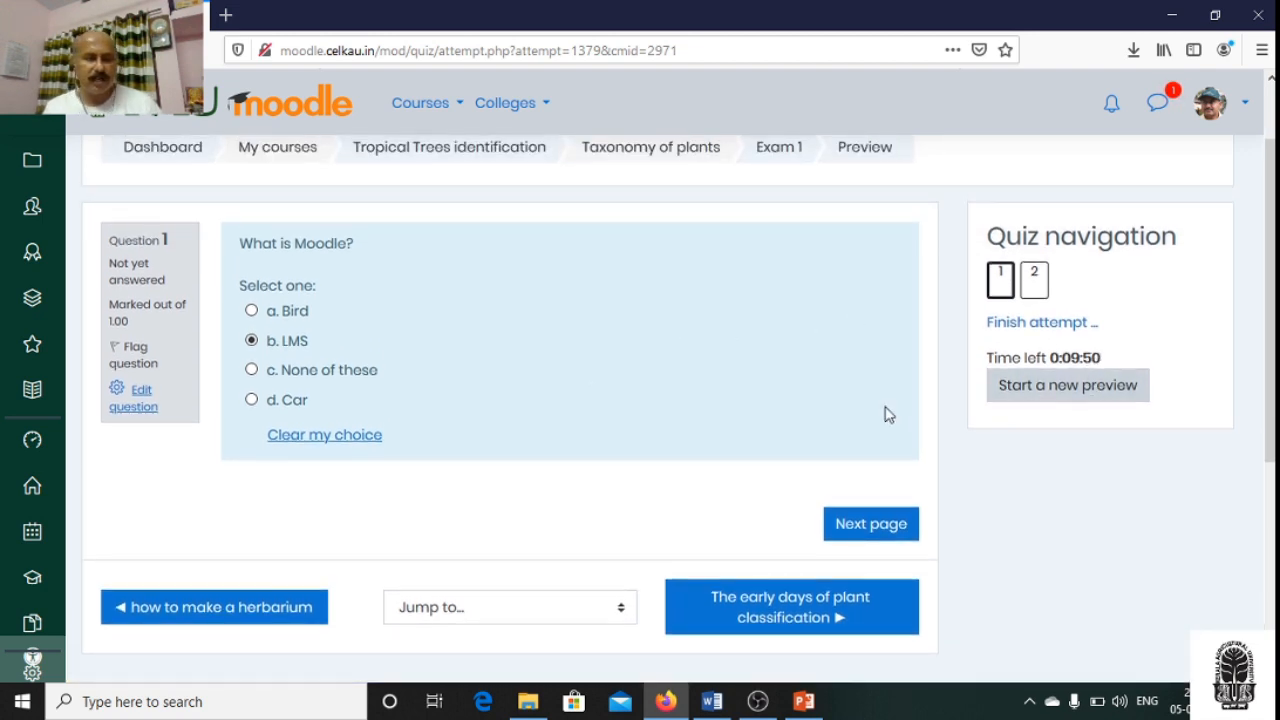
scroll(885, 414, up, 1)
scroll(885, 414, down, 1)
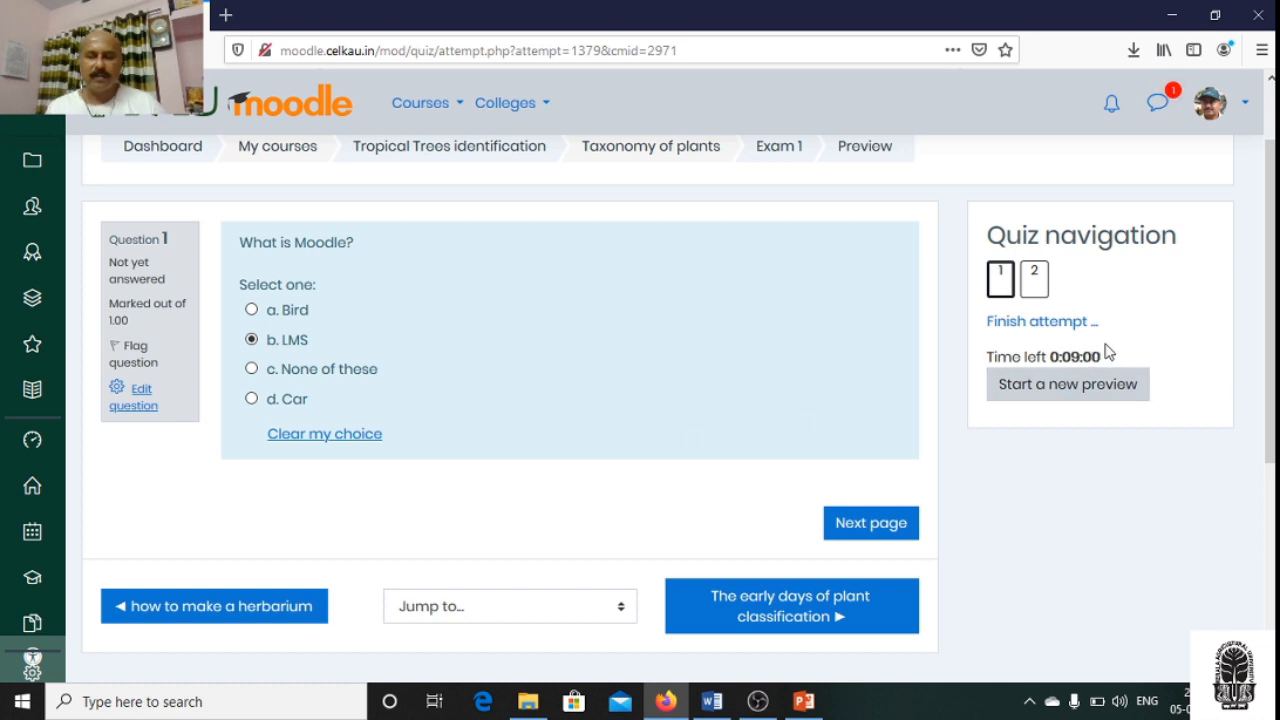
- Open the summary of the attempt, check the status of each question, and return to the attempt
click(1038, 328)
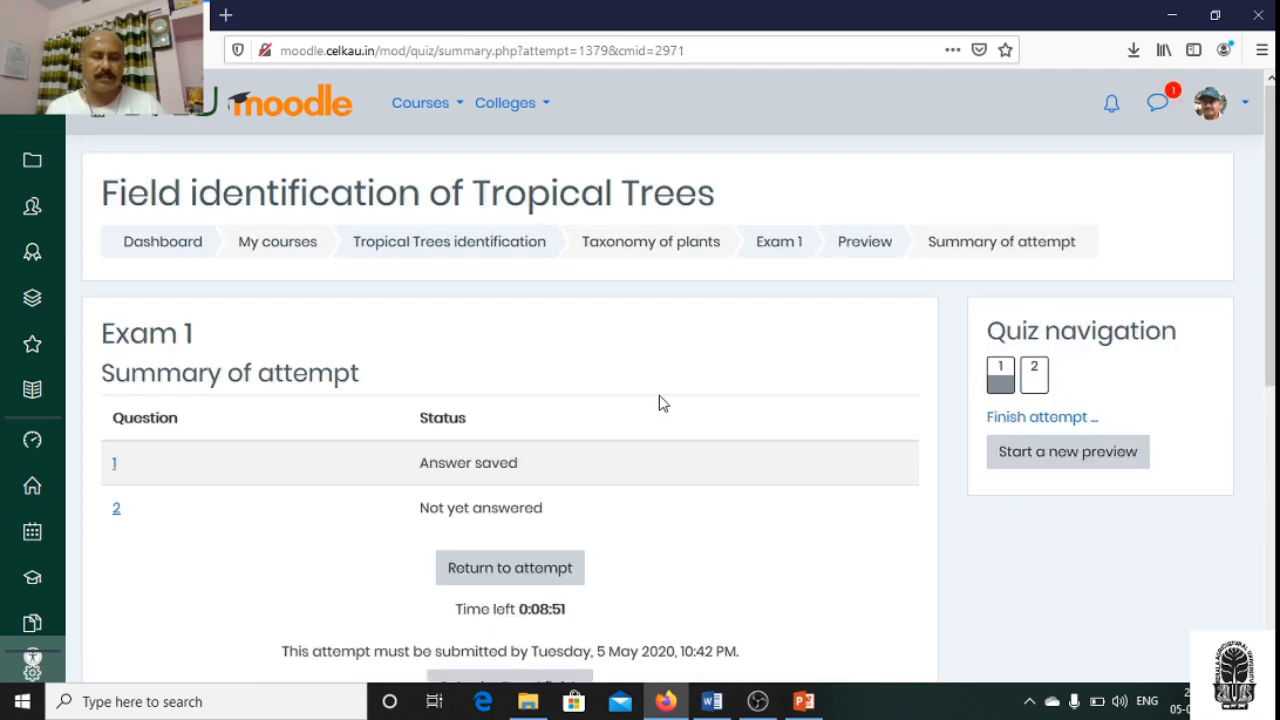
scroll(658, 403, down, 3)
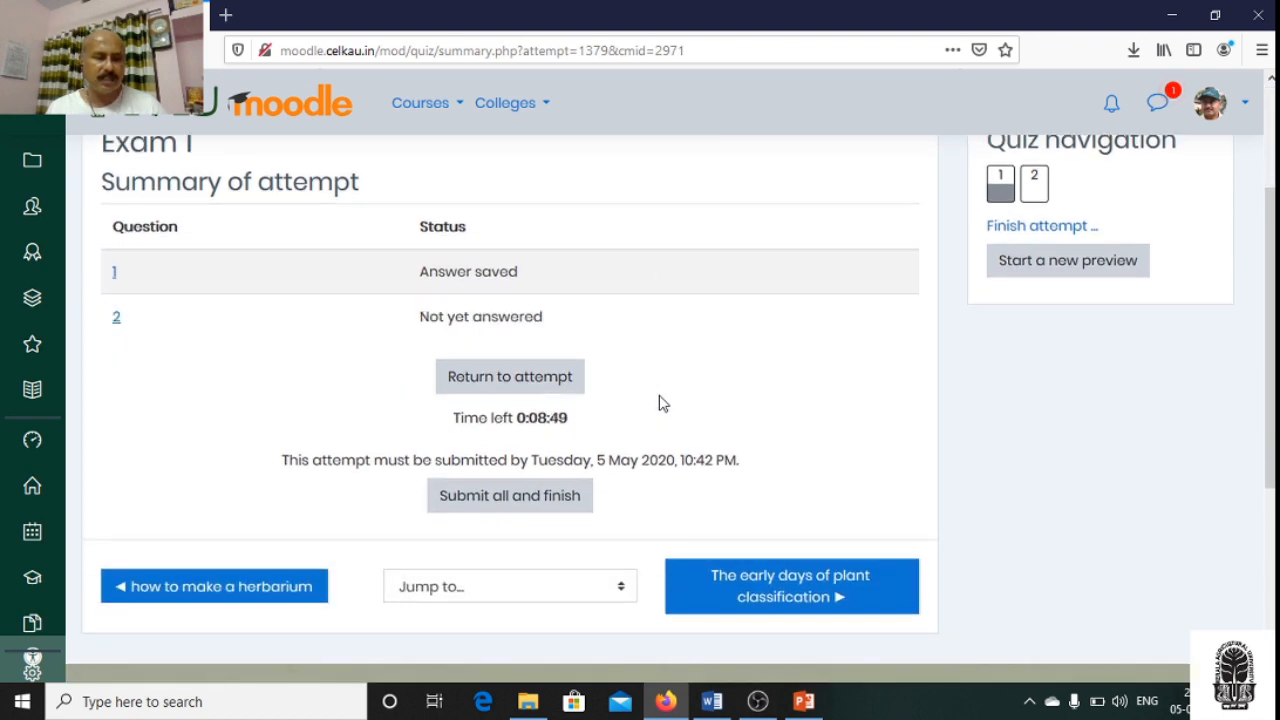
scroll(660, 401, up, 2)
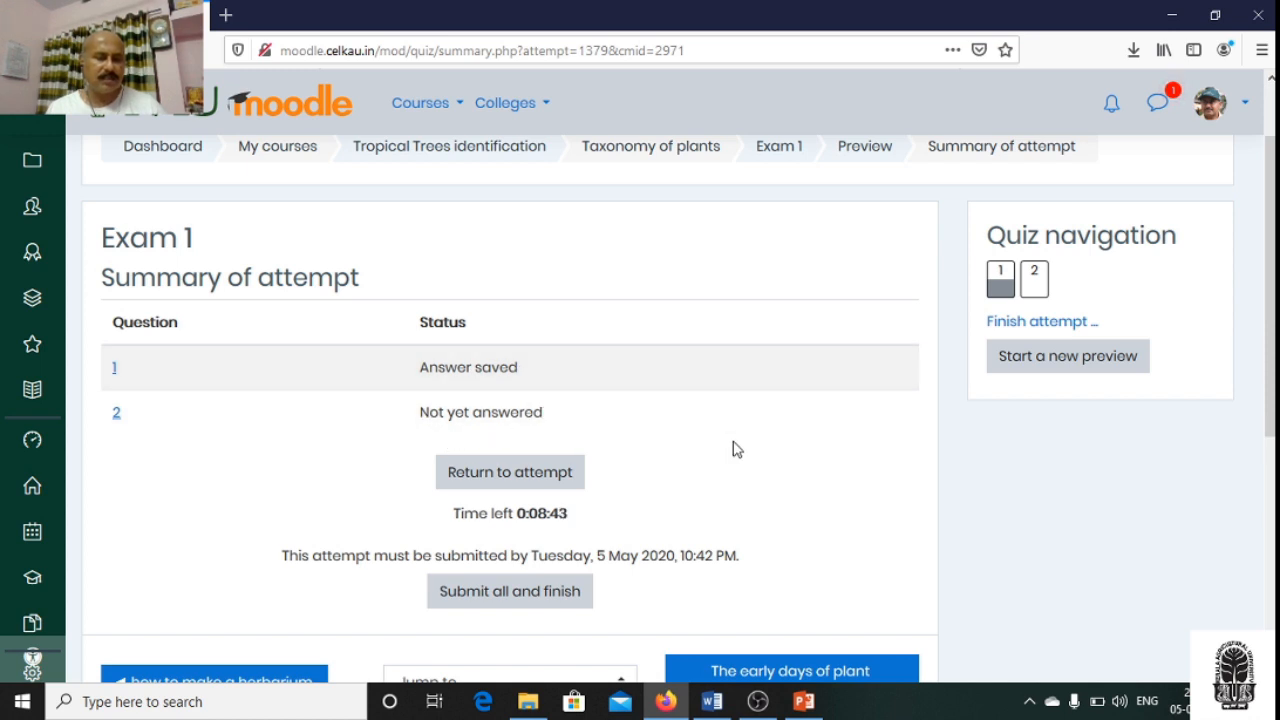
scroll(733, 449, down, 2)
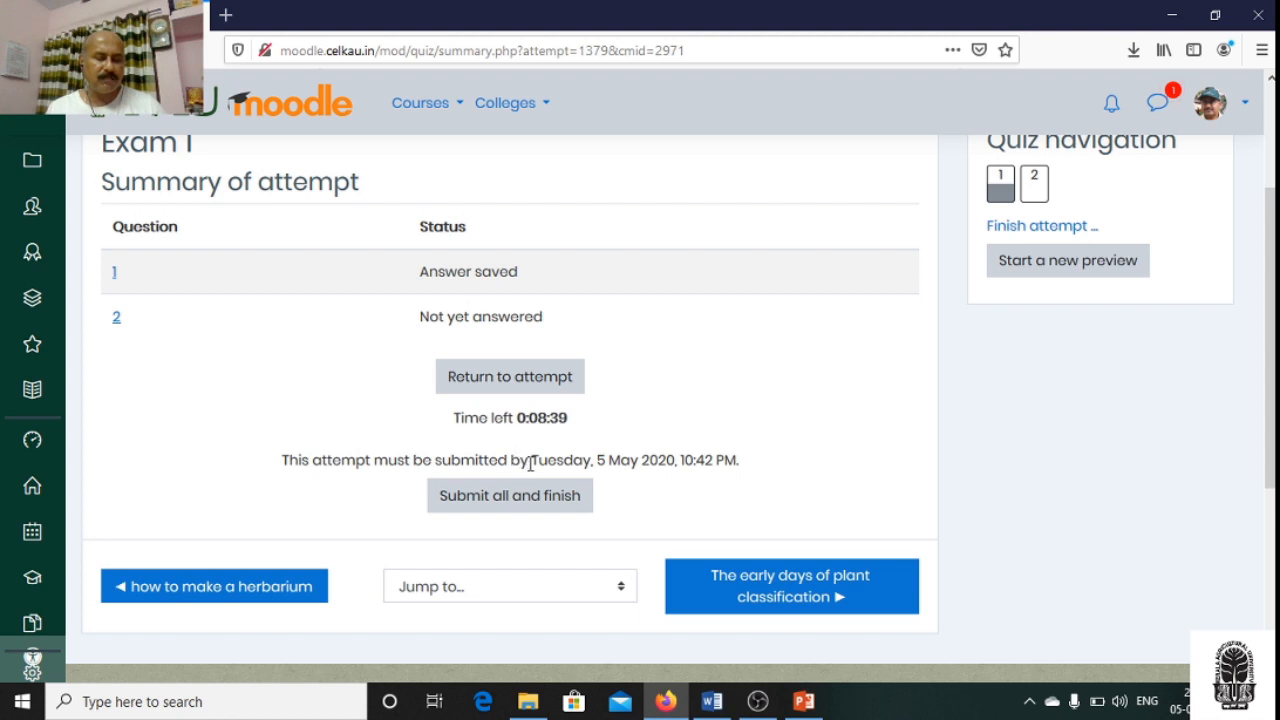
click(513, 380)
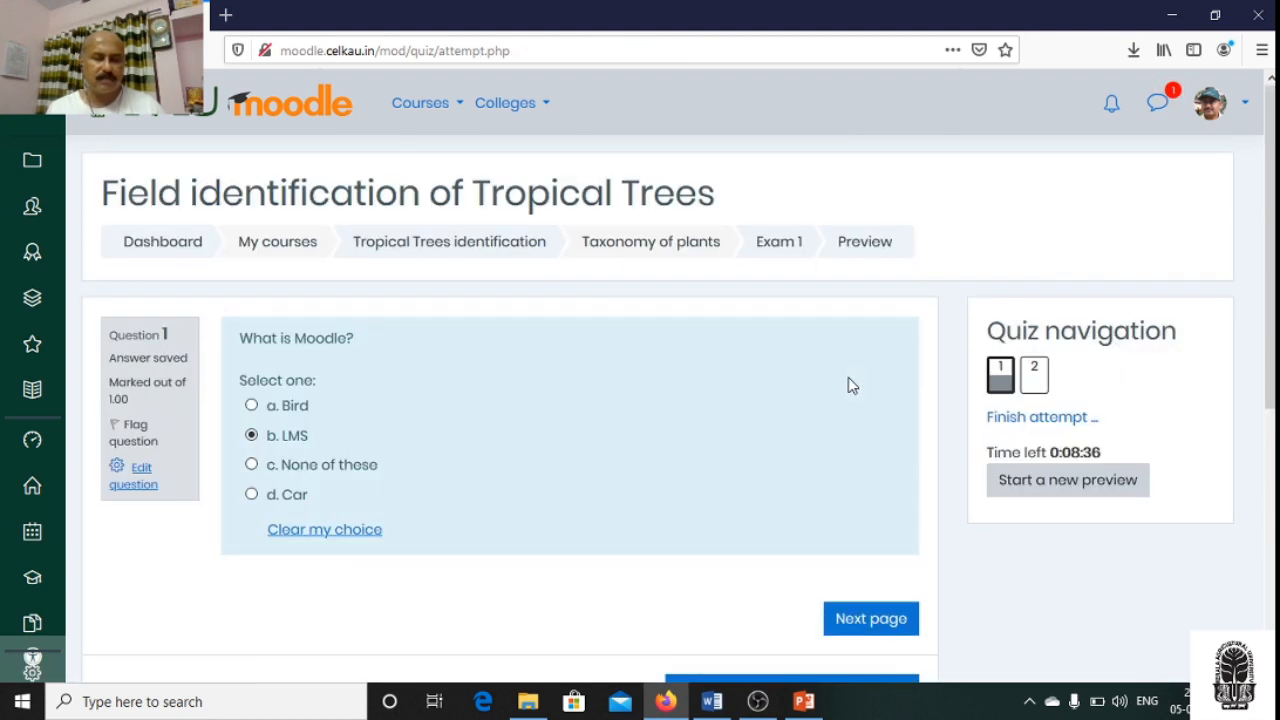
- Clear the chosen answer to question 1, select Car instead, and continue to question 2
scroll(849, 385, down, 2)
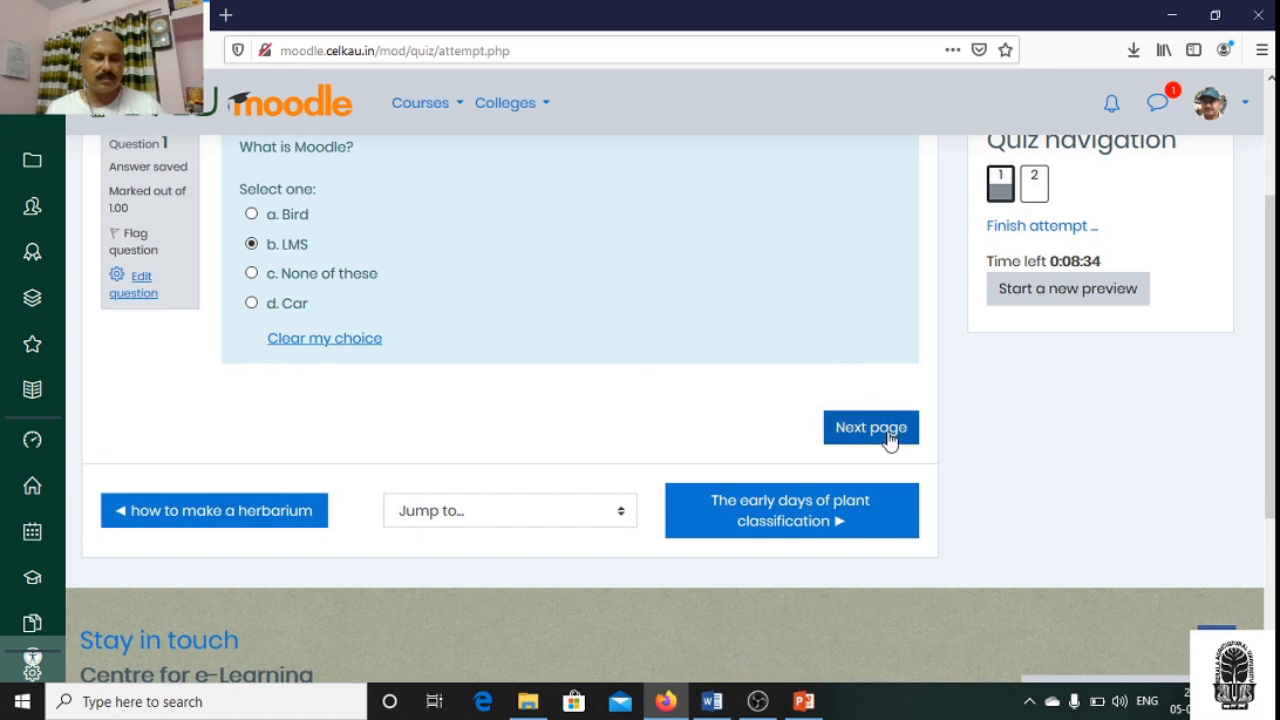
click(324, 340)
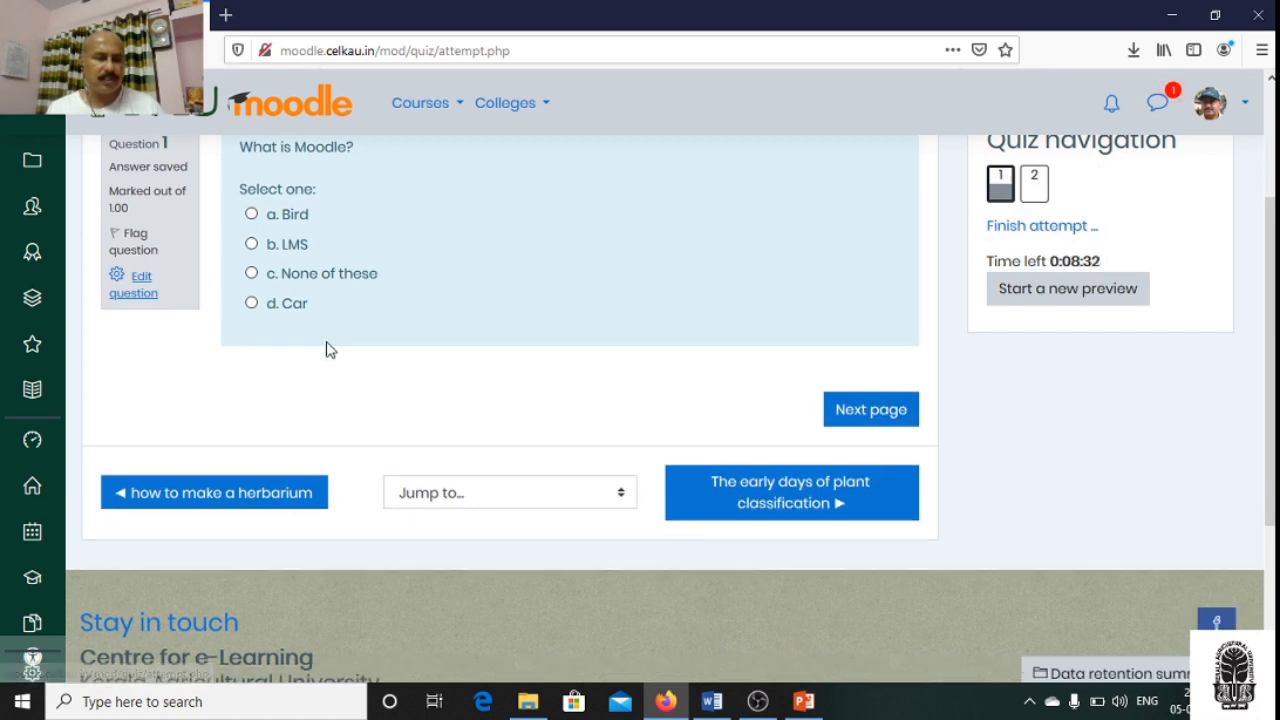
click(250, 303)
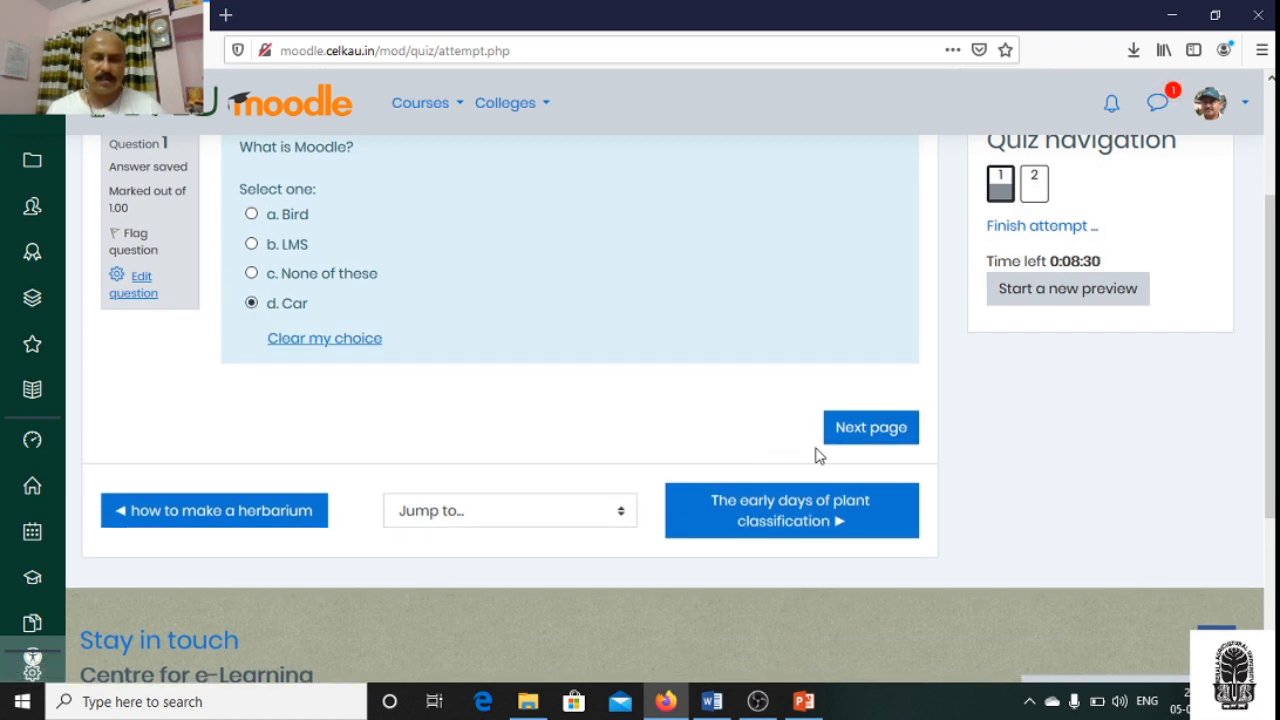
click(849, 434)
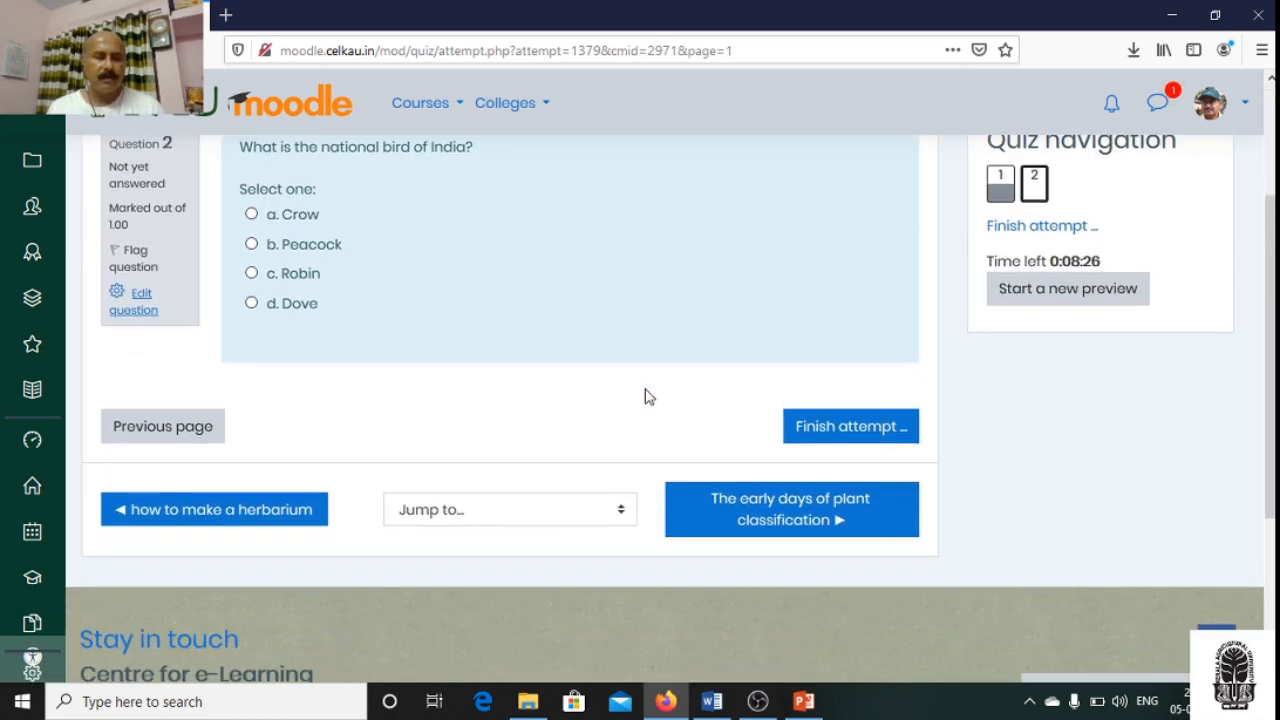
- Answer question 2, "What is the national bird of India?", with Peacock and open the summary of the attempt
click(252, 246)
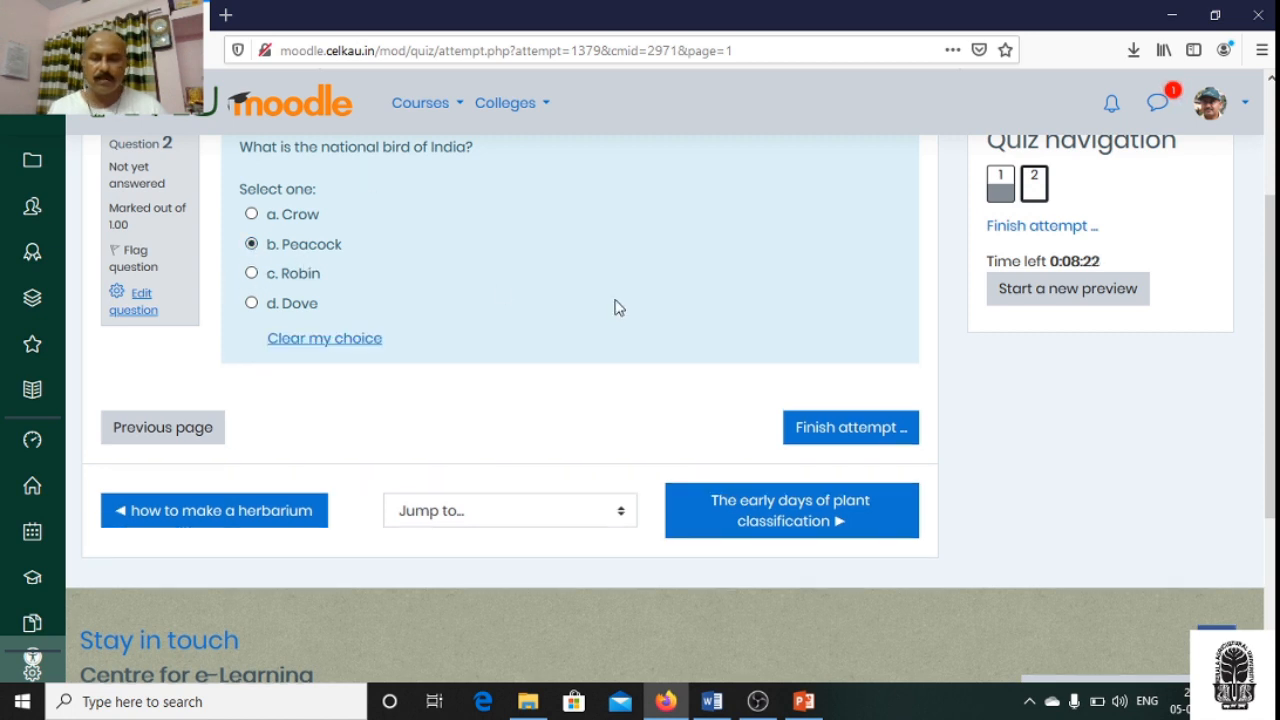
click(876, 430)
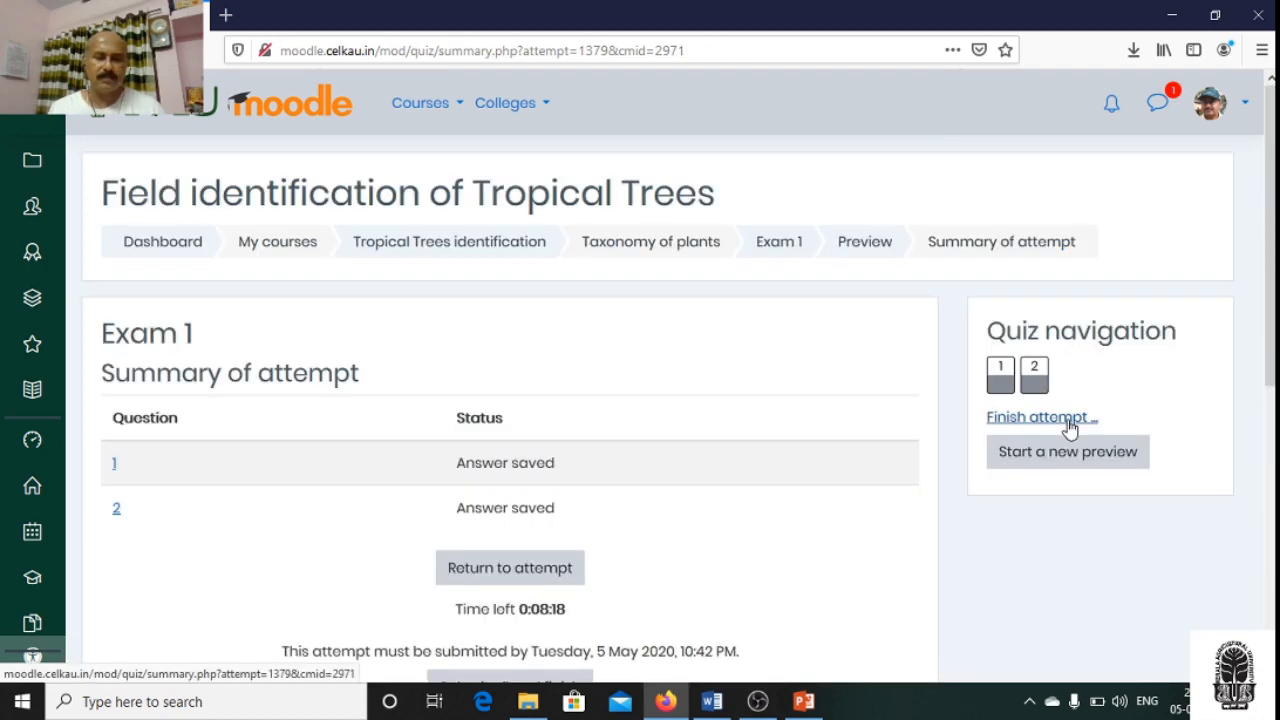
scroll(814, 434, down, 3)
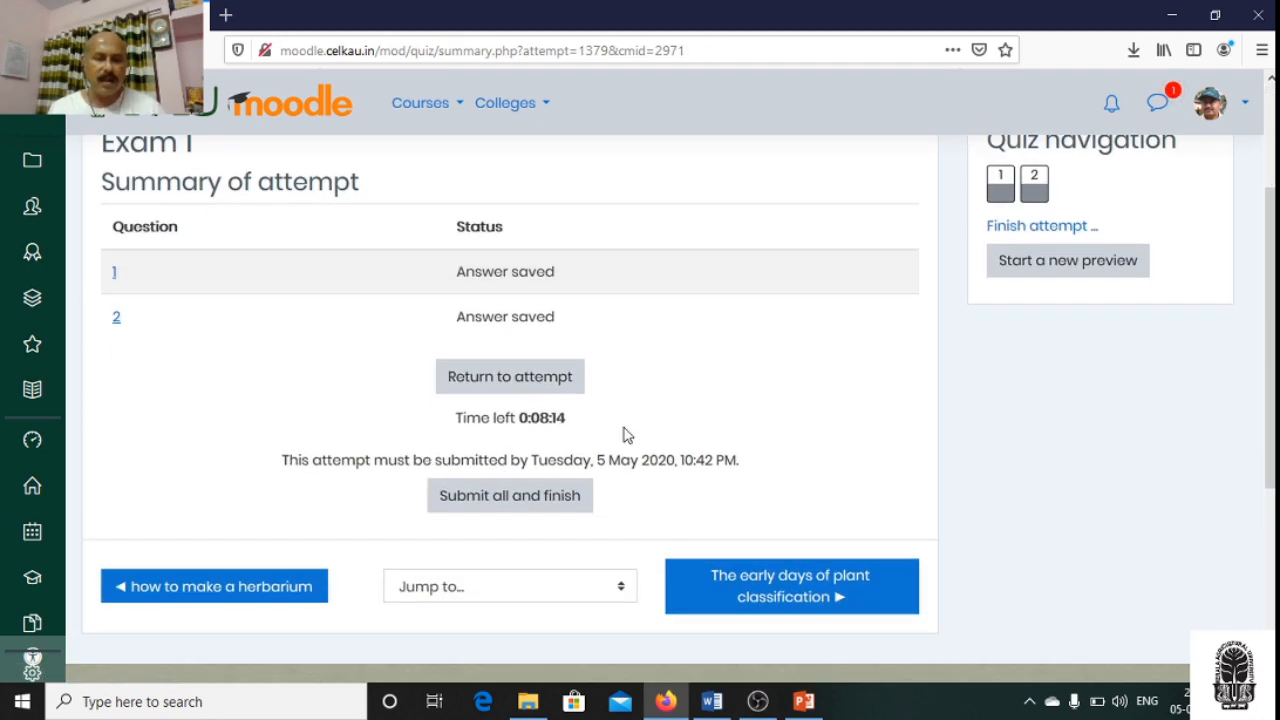
- Return from the attempt summary to question 2 and check the saved answer and the remaining time
click(540, 388)
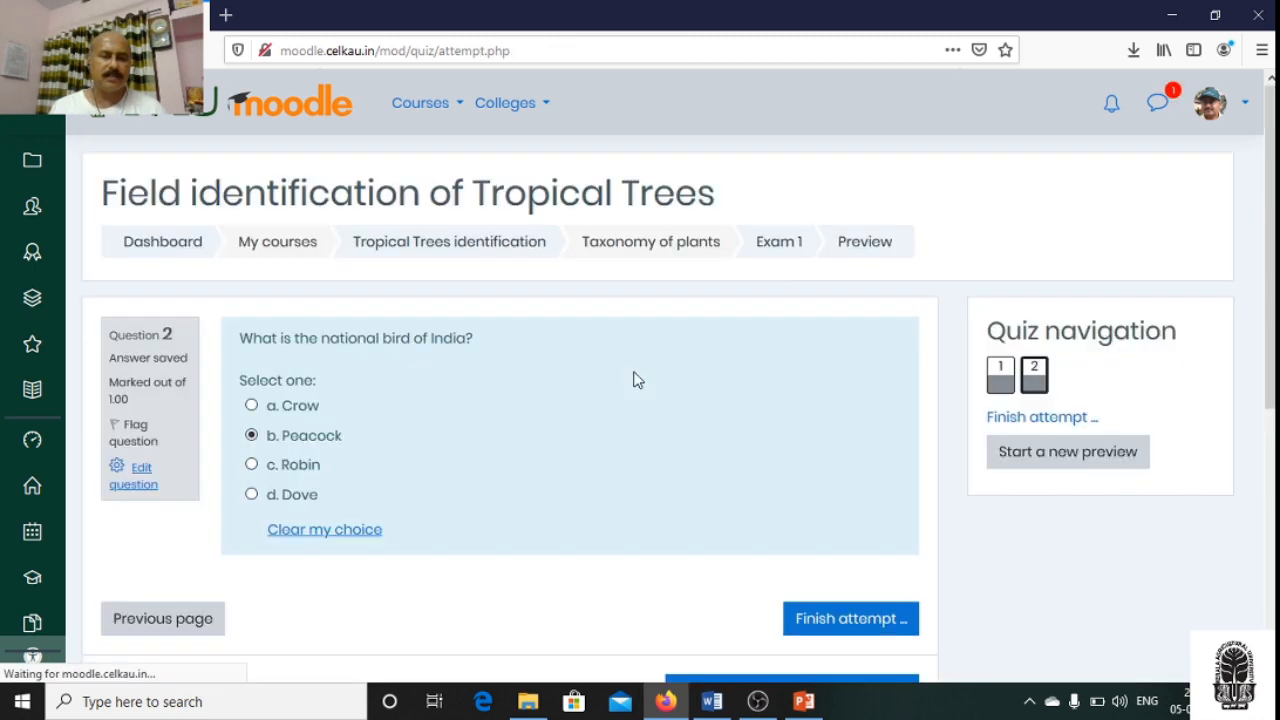
scroll(606, 380, down, 3)
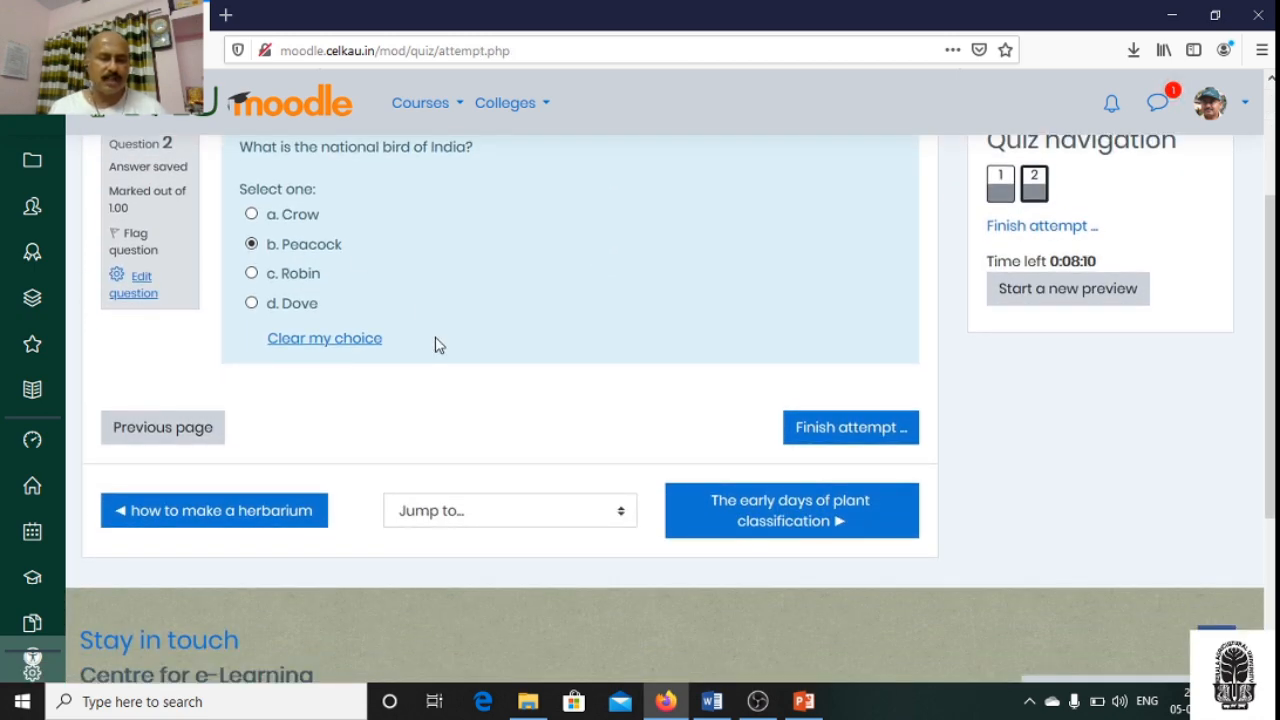
scroll(435, 345, down, 1)
scroll(435, 345, up, 2)
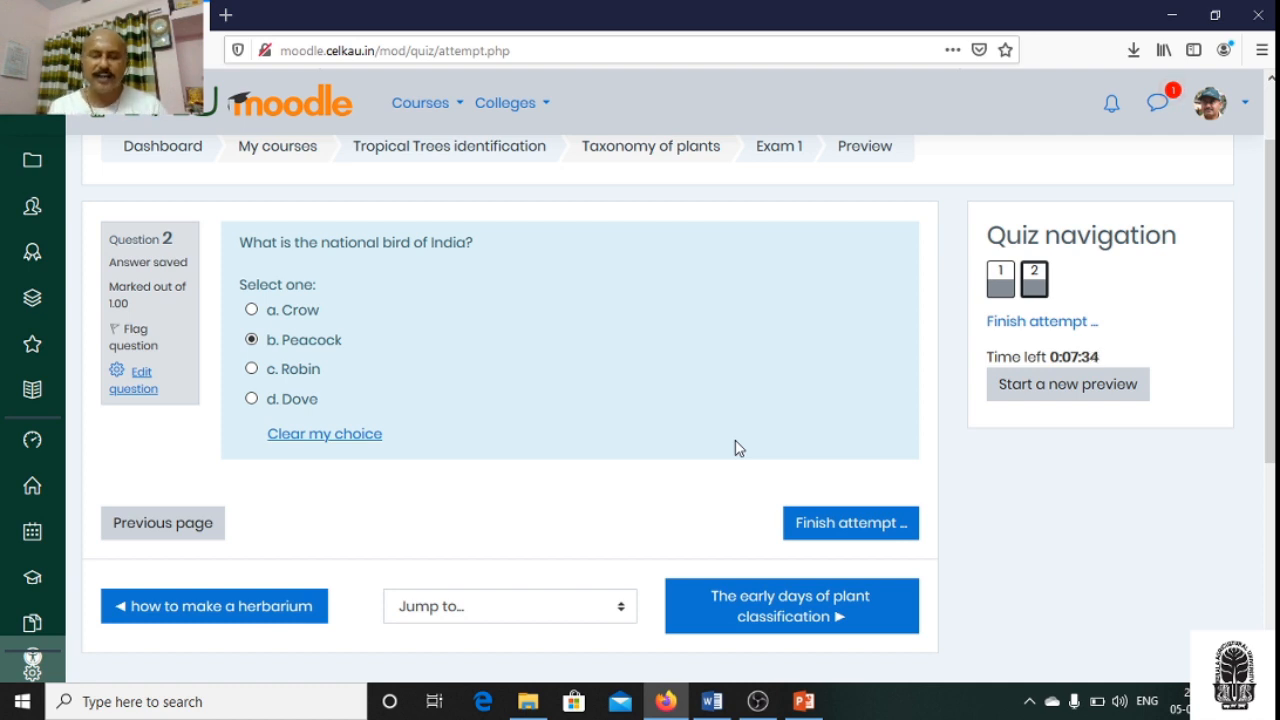
- Finish the attempt from question 2, submit all answers, and confirm the submission
click(829, 523)
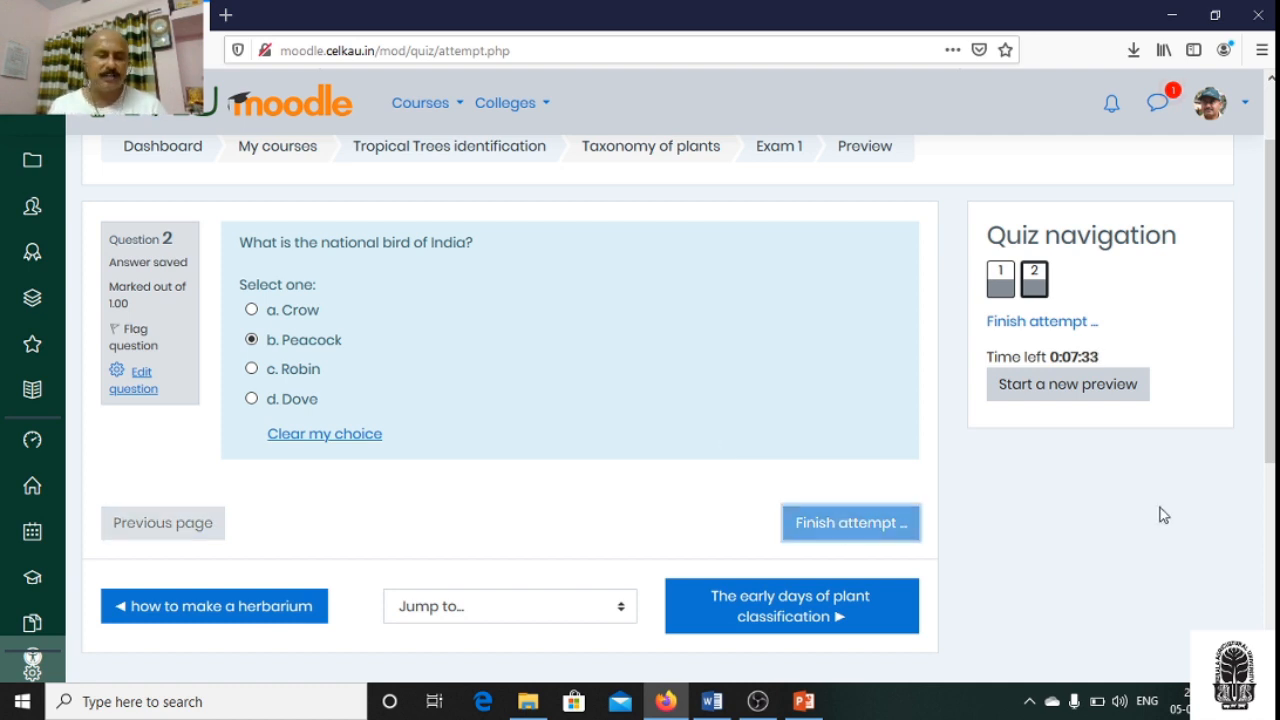
scroll(800, 481, down, 2)
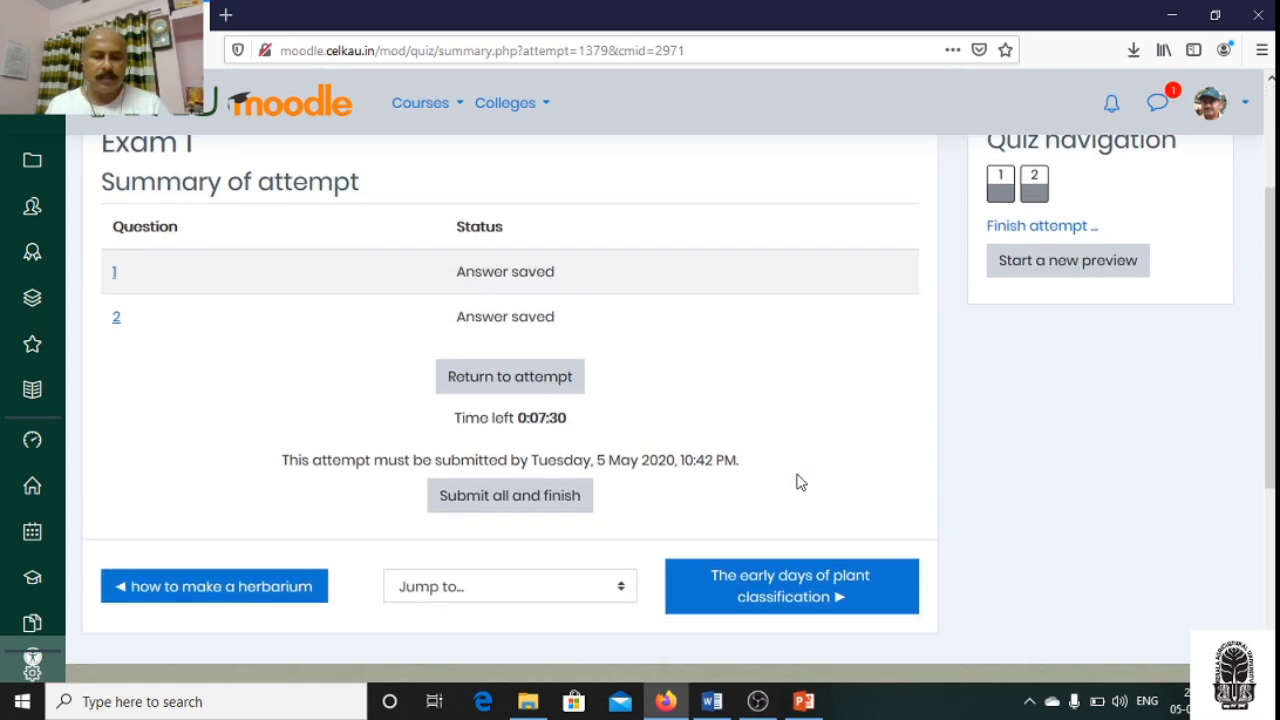
click(575, 504)
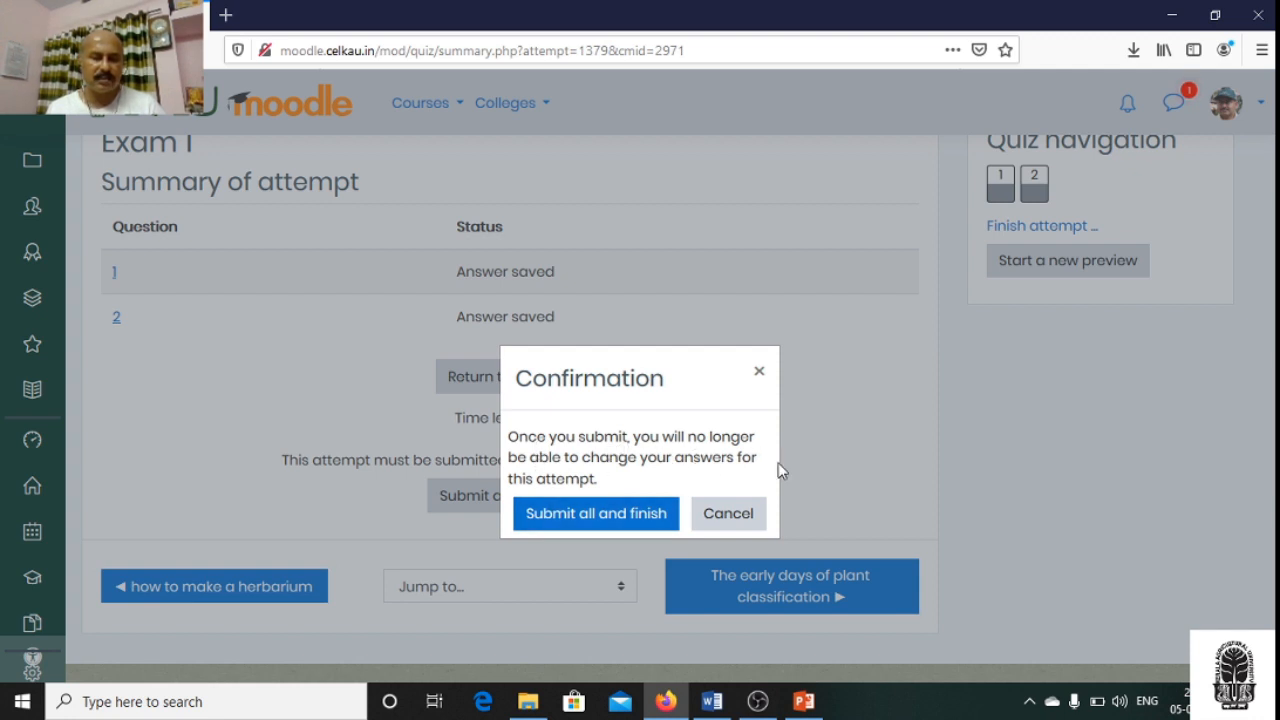
click(741, 510)
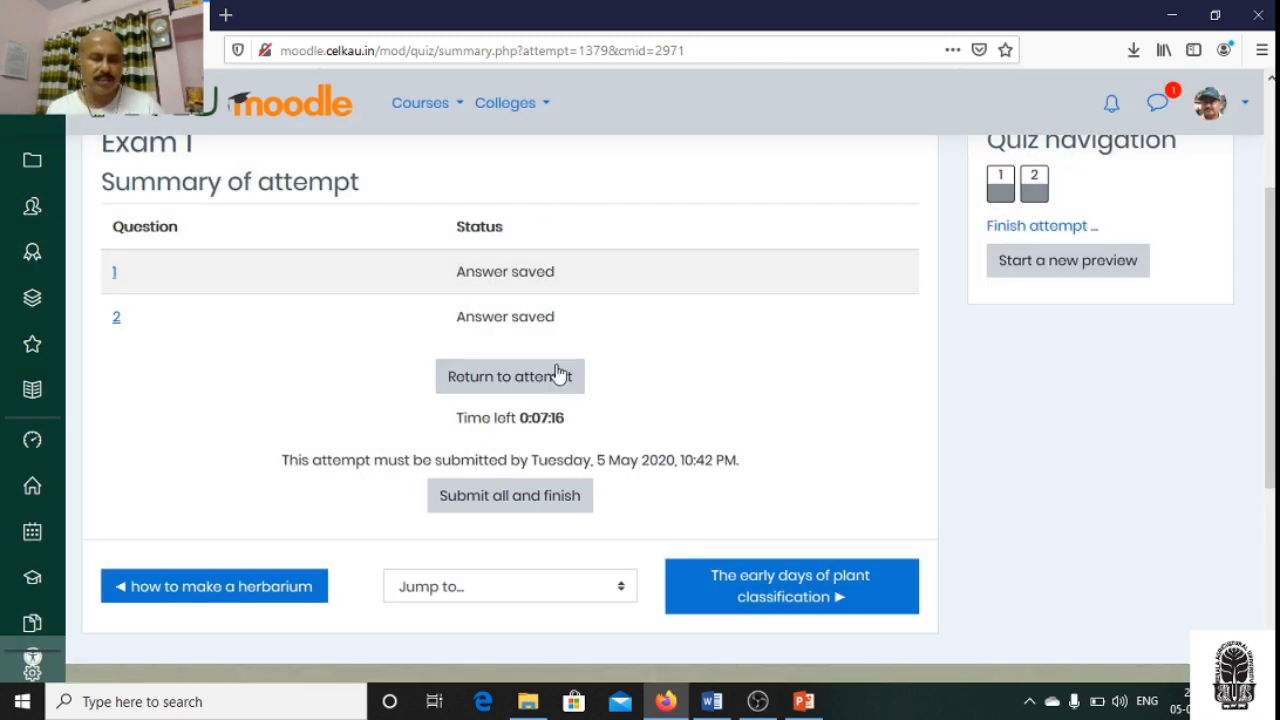
click(525, 513)
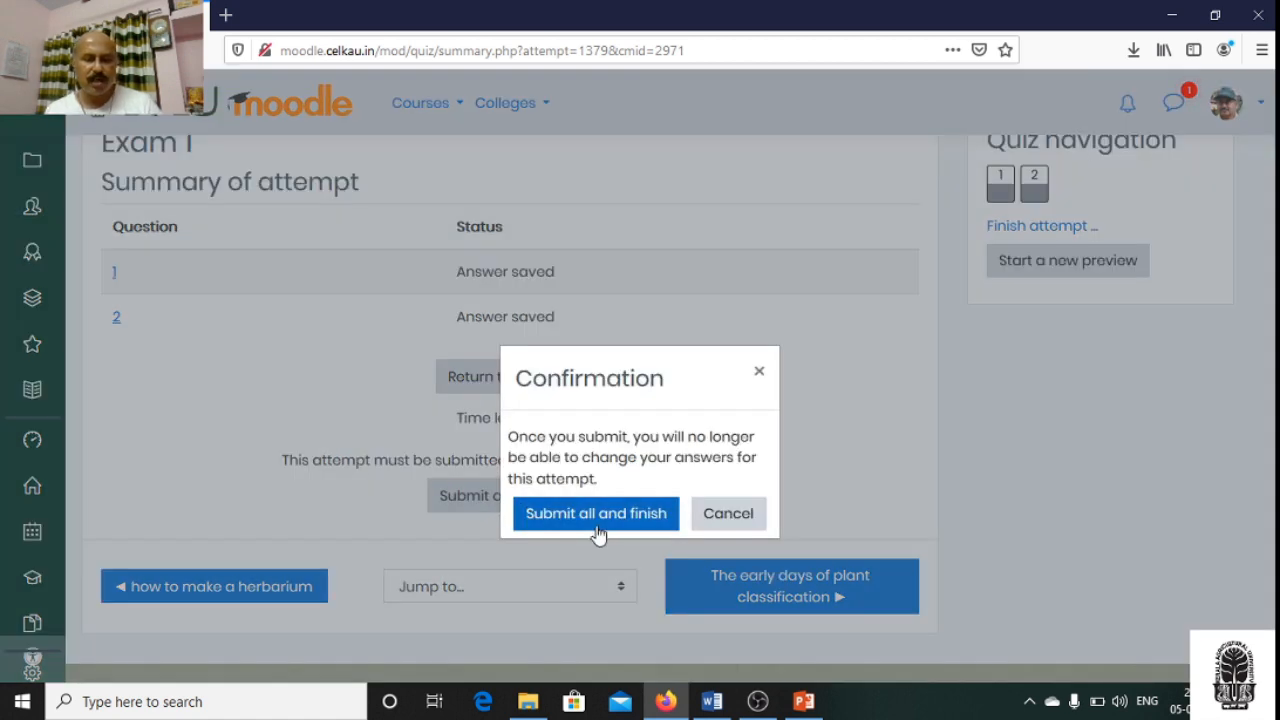
click(593, 528)
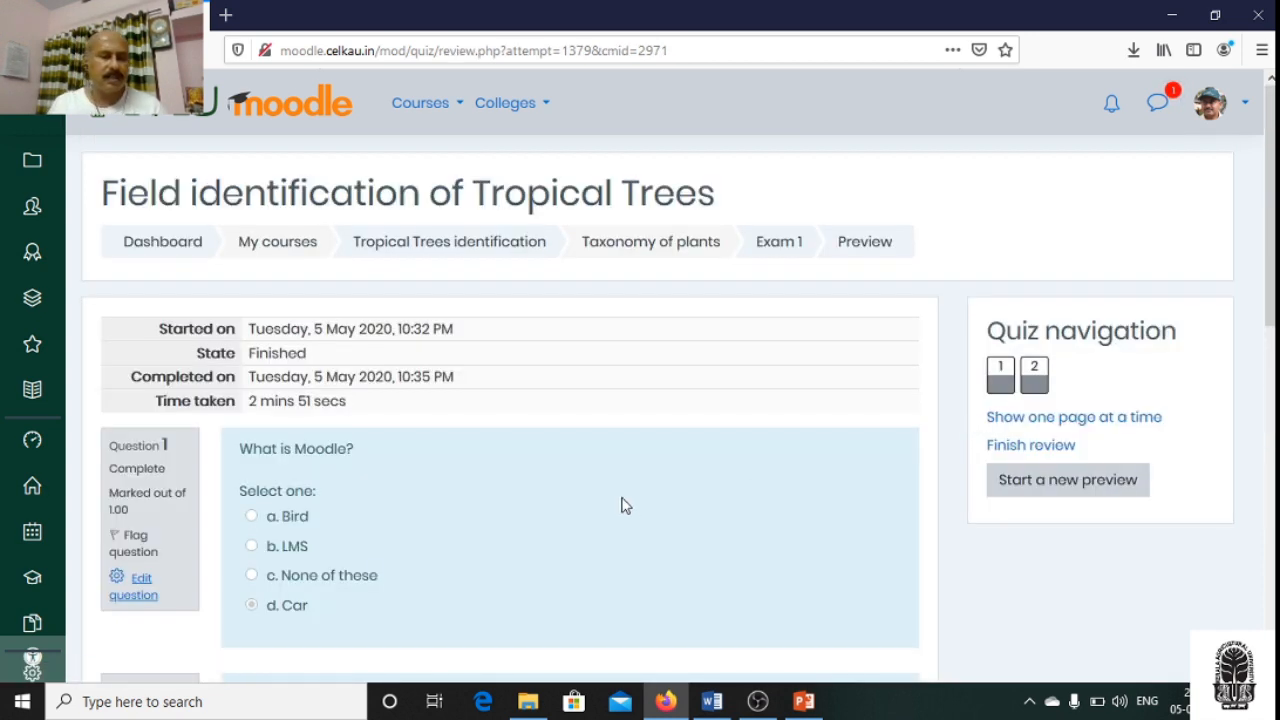
- Review the attempt details and the submitted answers to both questions, and finish the review
scroll(621, 505, down, 2)
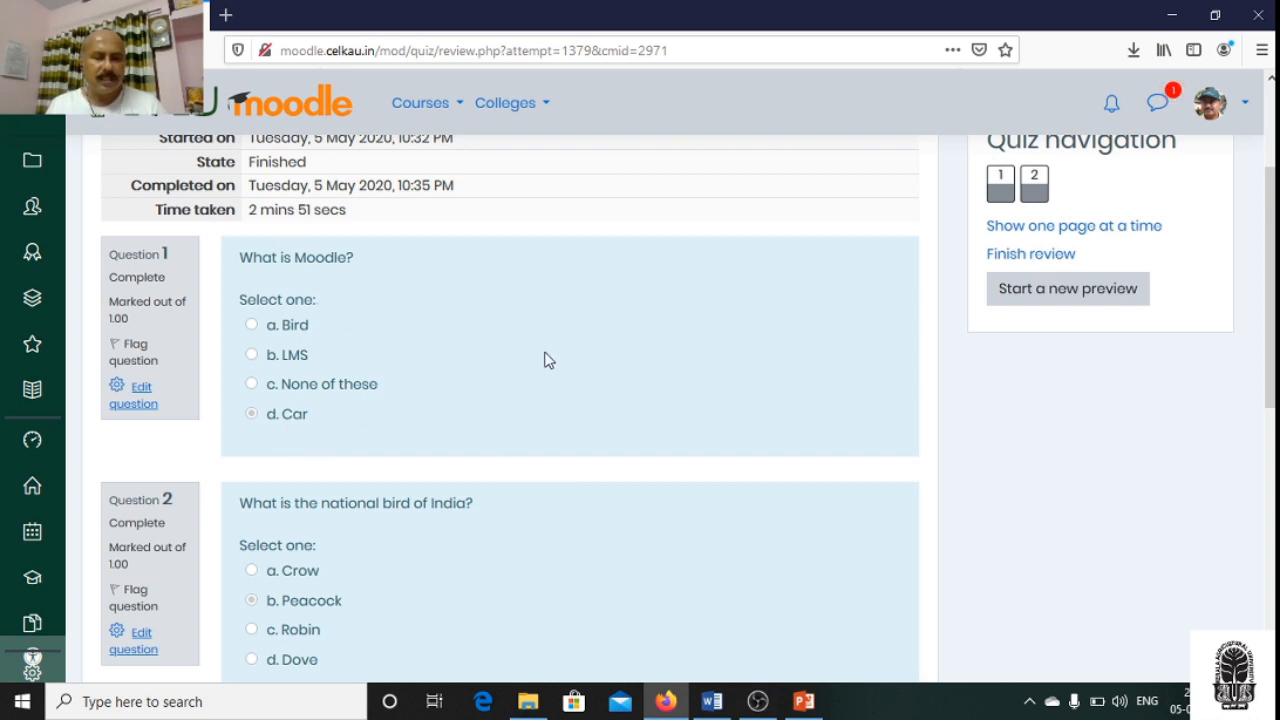
scroll(545, 358, down, 1)
scroll(545, 360, down, 1)
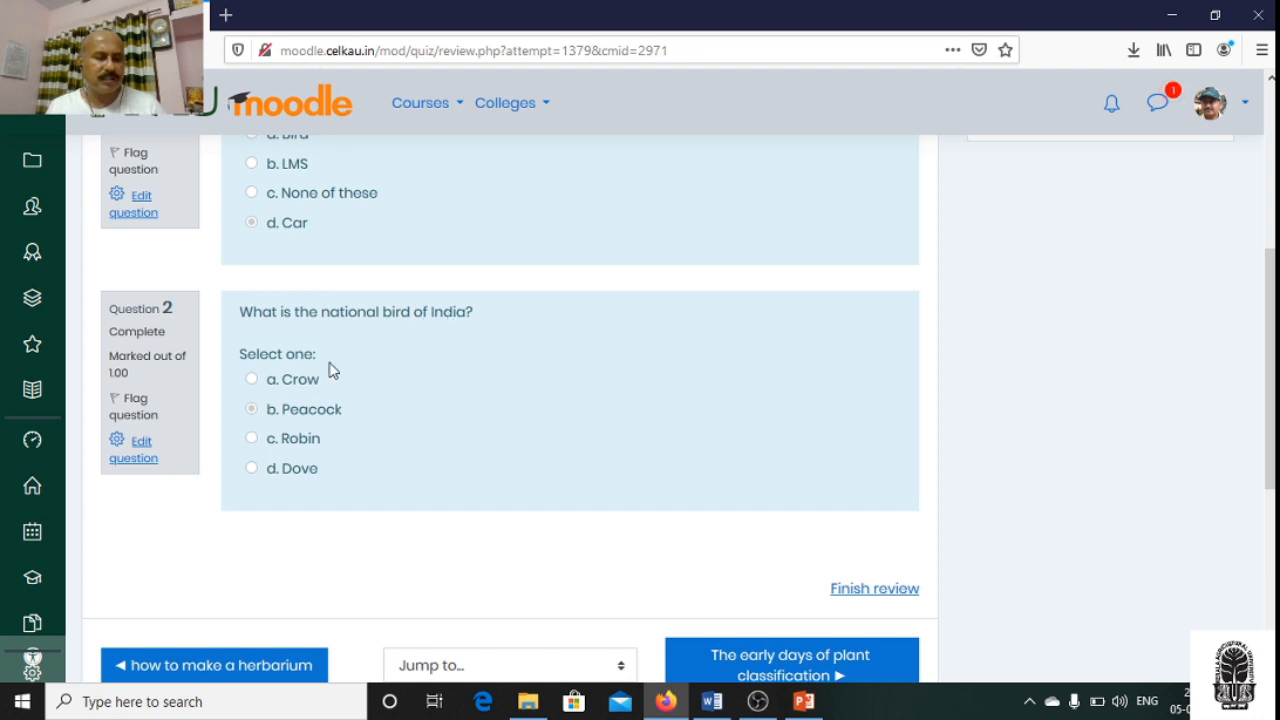
scroll(330, 366, up, 3)
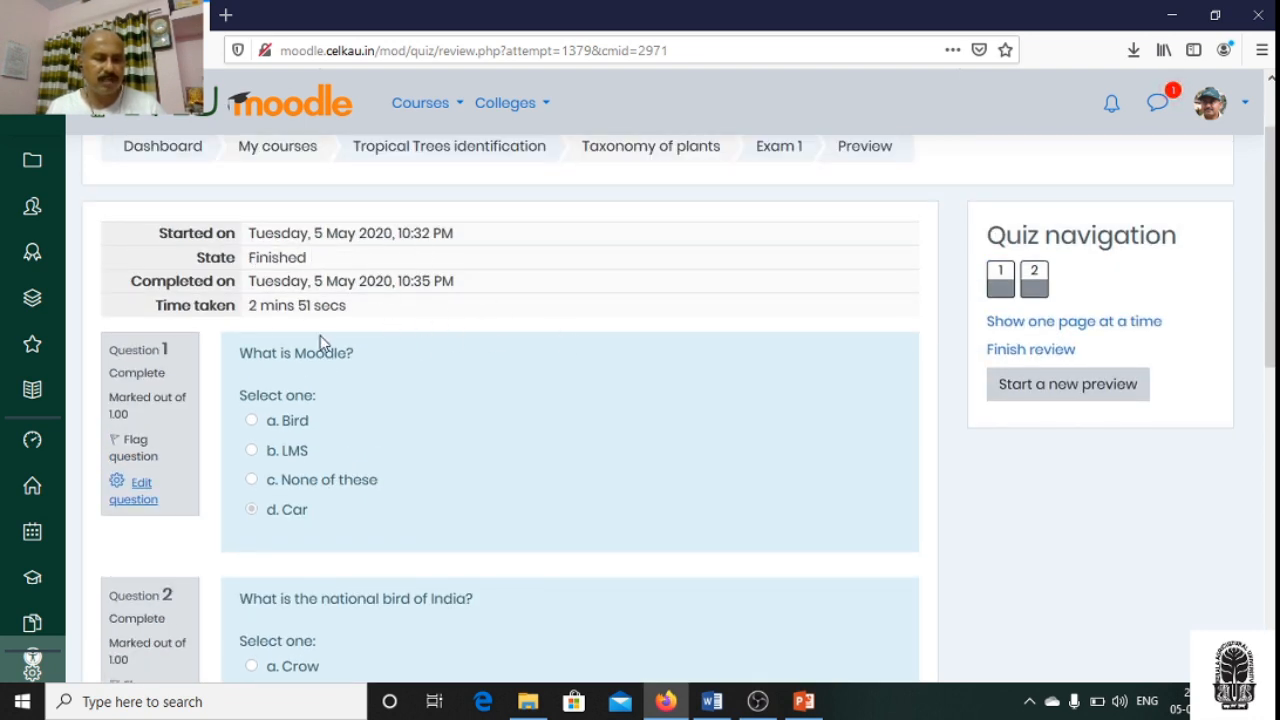
scroll(625, 365, down, 2)
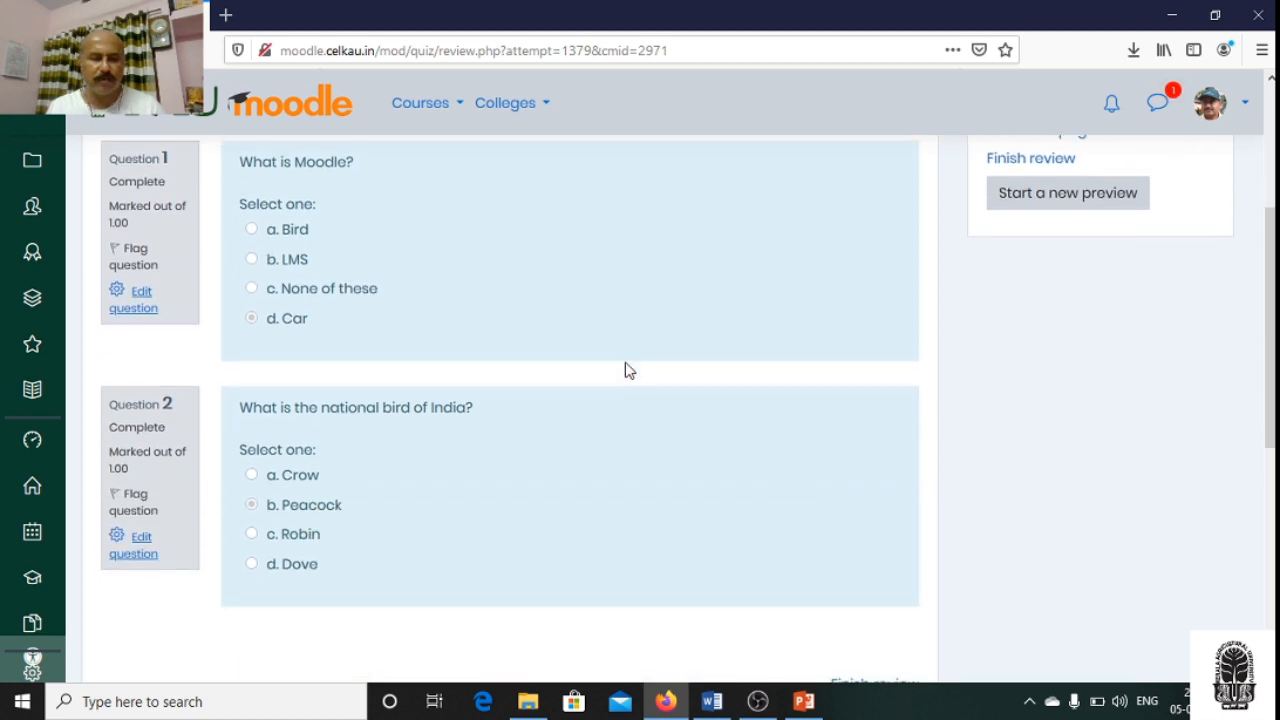
scroll(625, 363, down, 3)
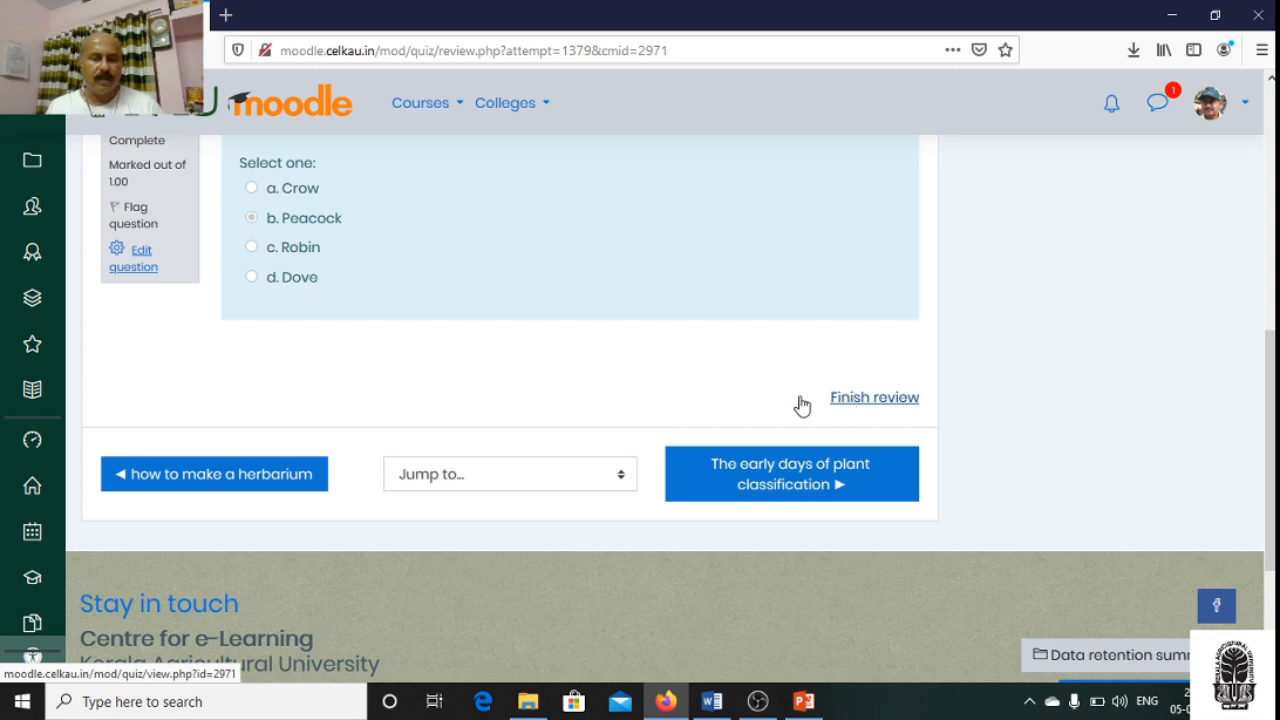
scroll(511, 386, up, 3)
scroll(505, 383, down, 2)
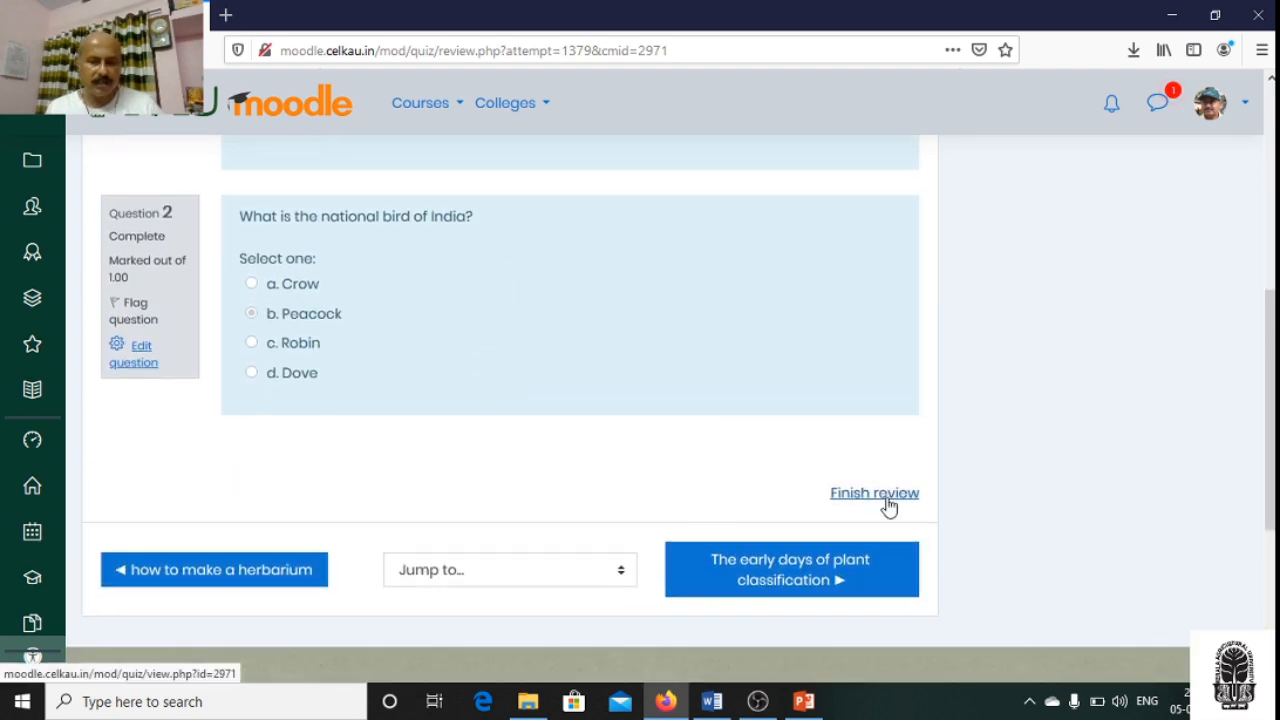
scroll(631, 474, down, 1)
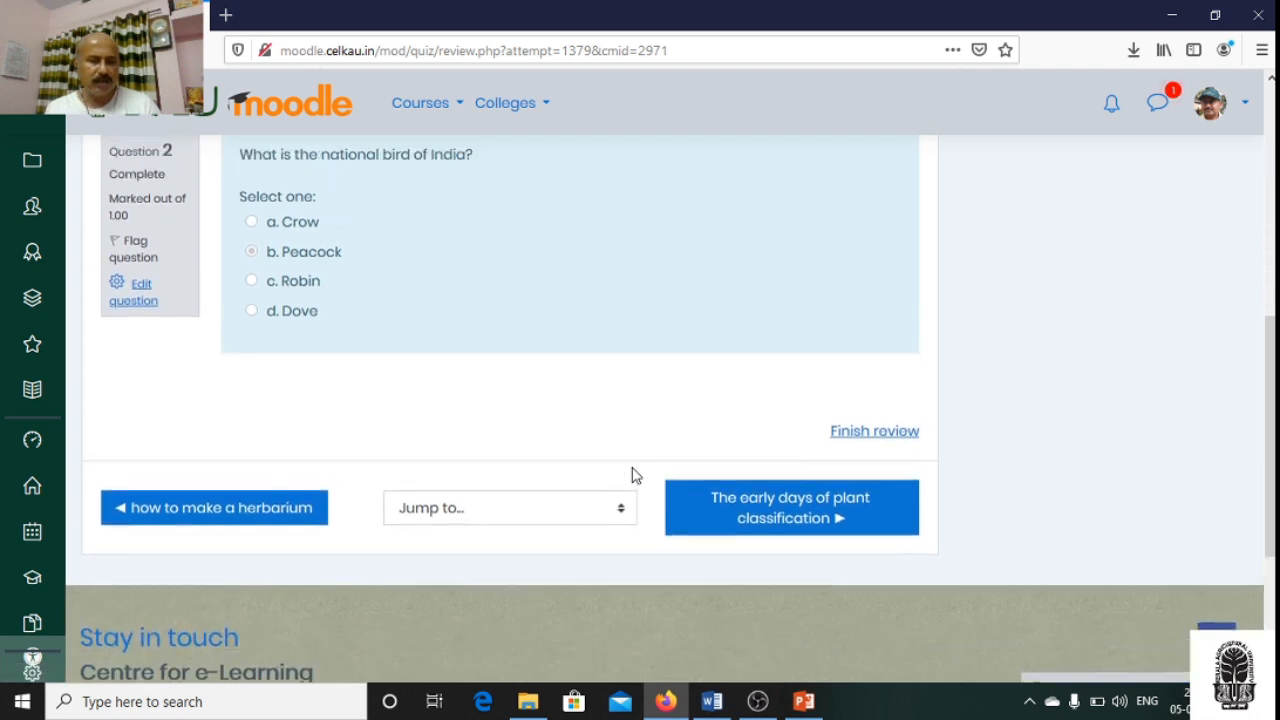
scroll(632, 475, up, 4)
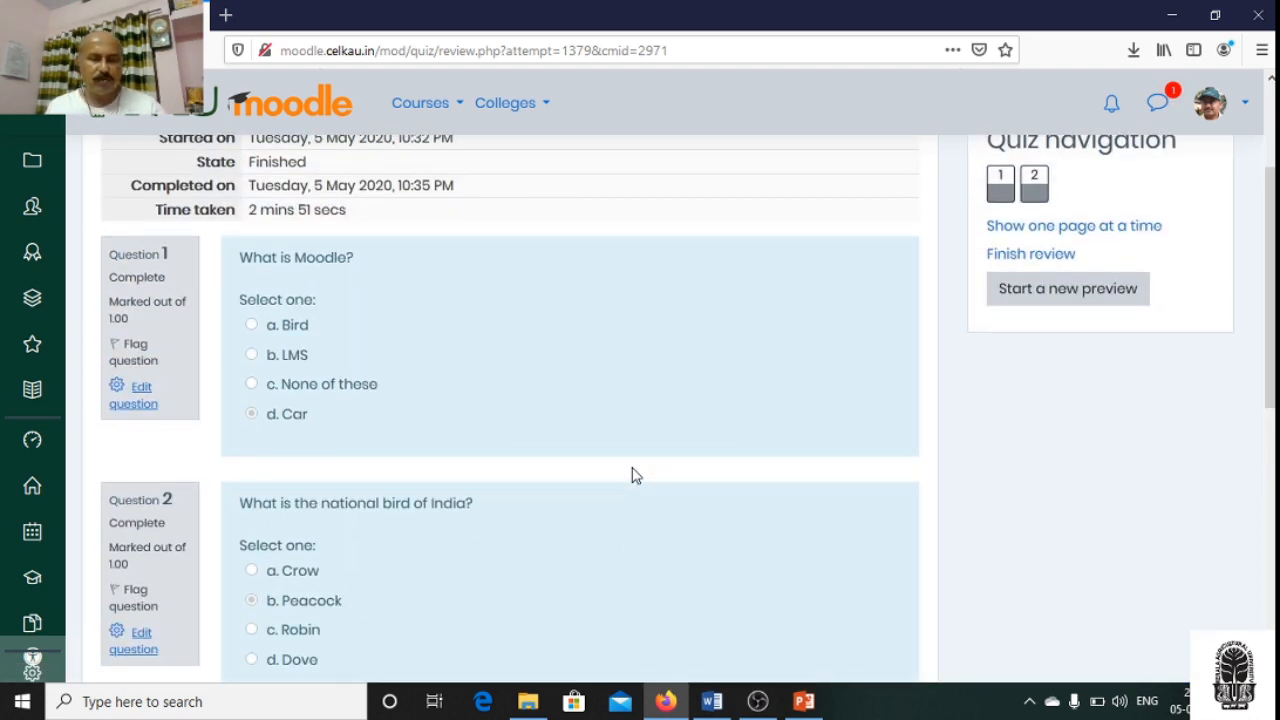
scroll(631, 474, down, 3)
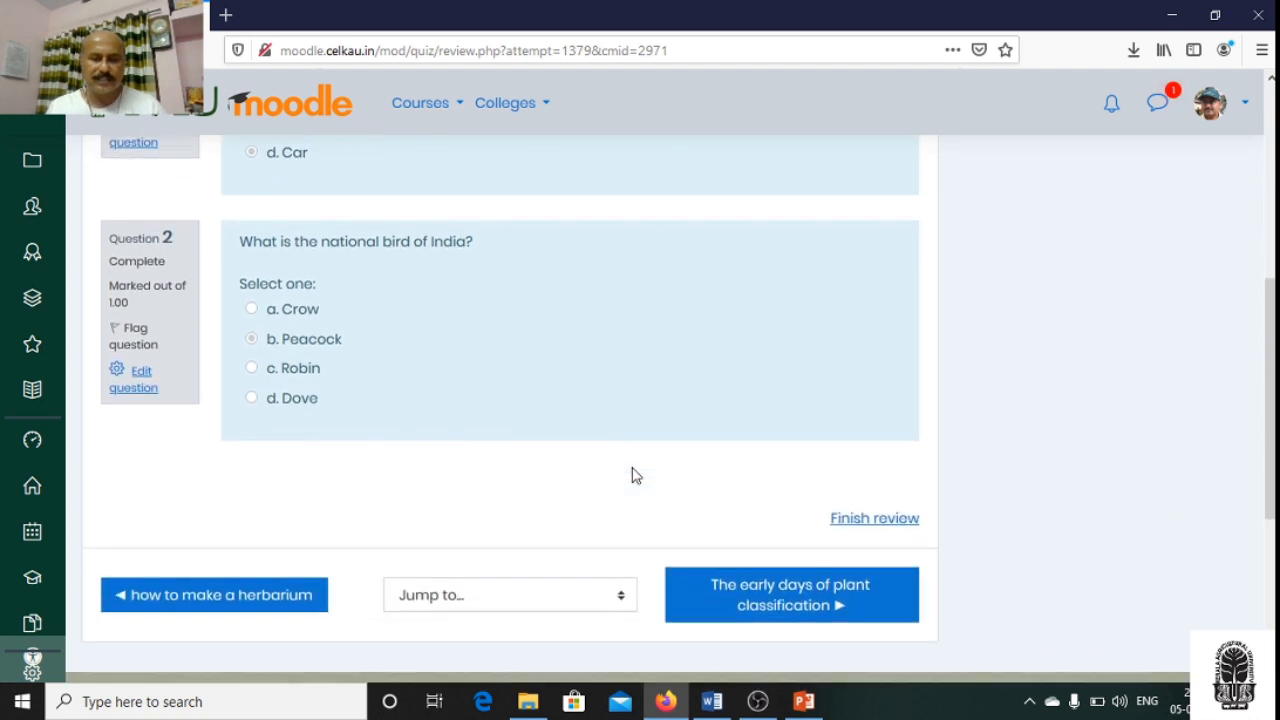
click(880, 502)
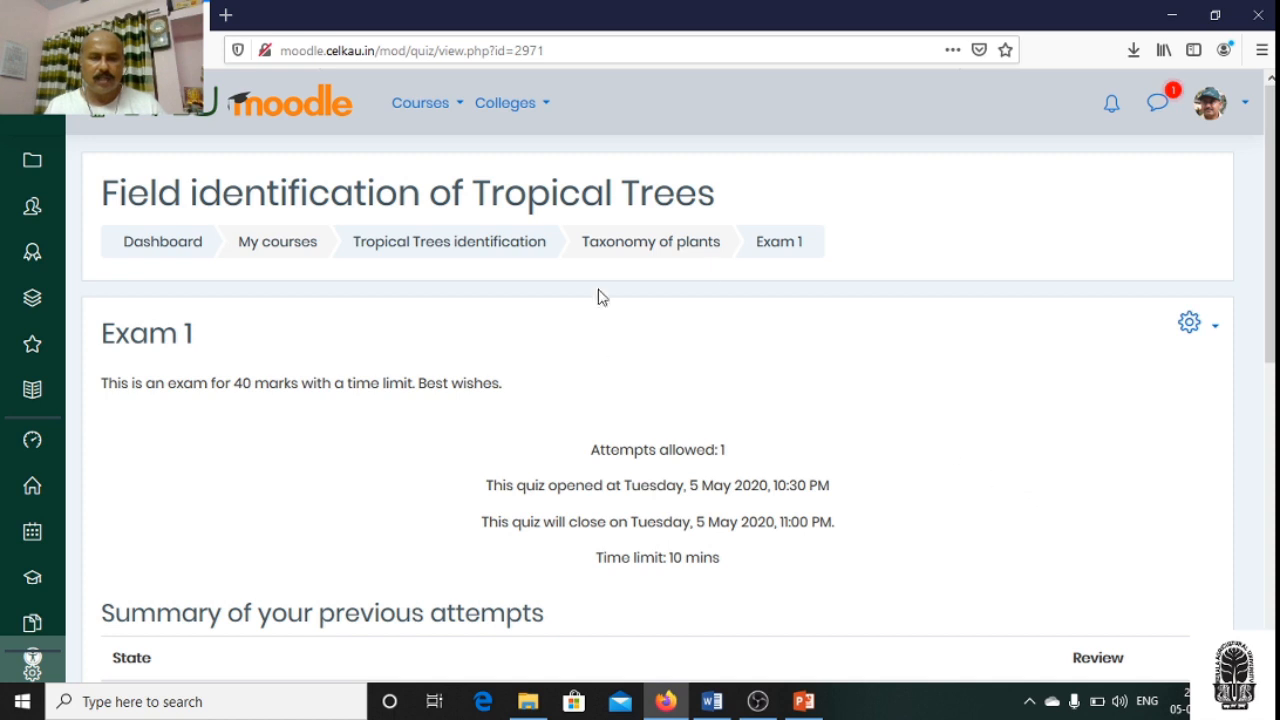
- Go back from the Exam 1 overview to the Tropical Trees identification course page
click(779, 247)
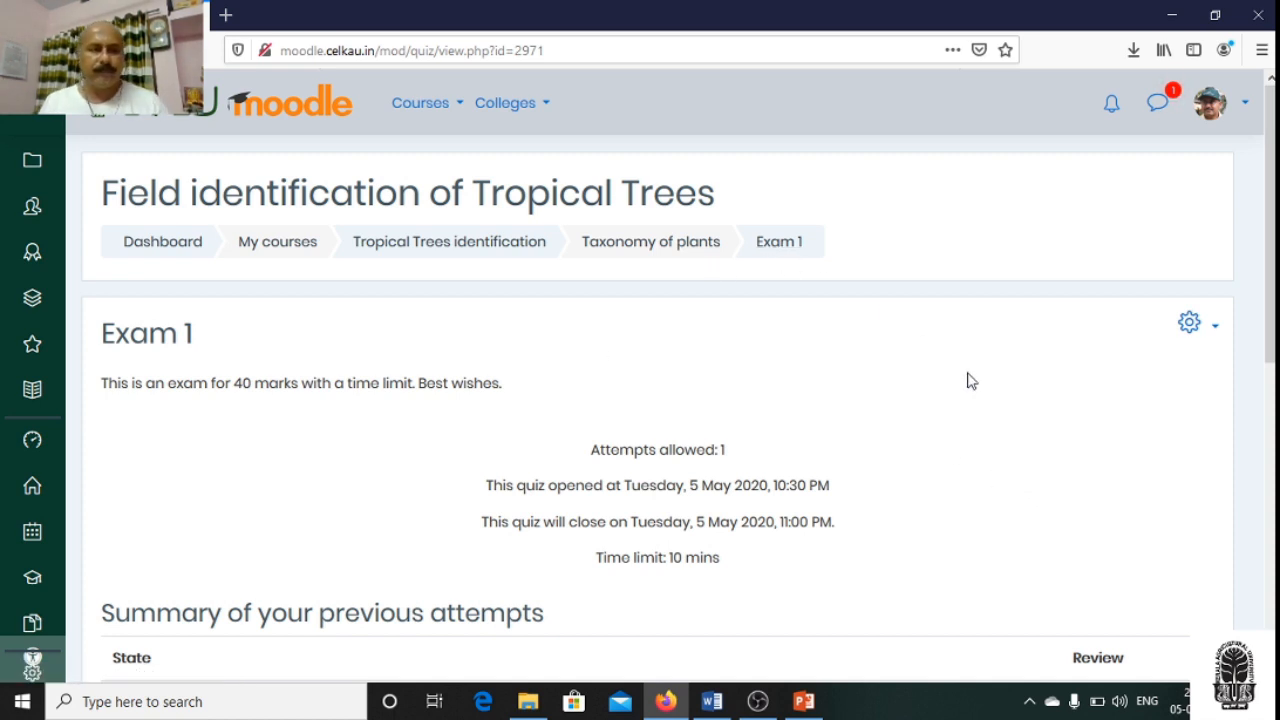
click(779, 243)
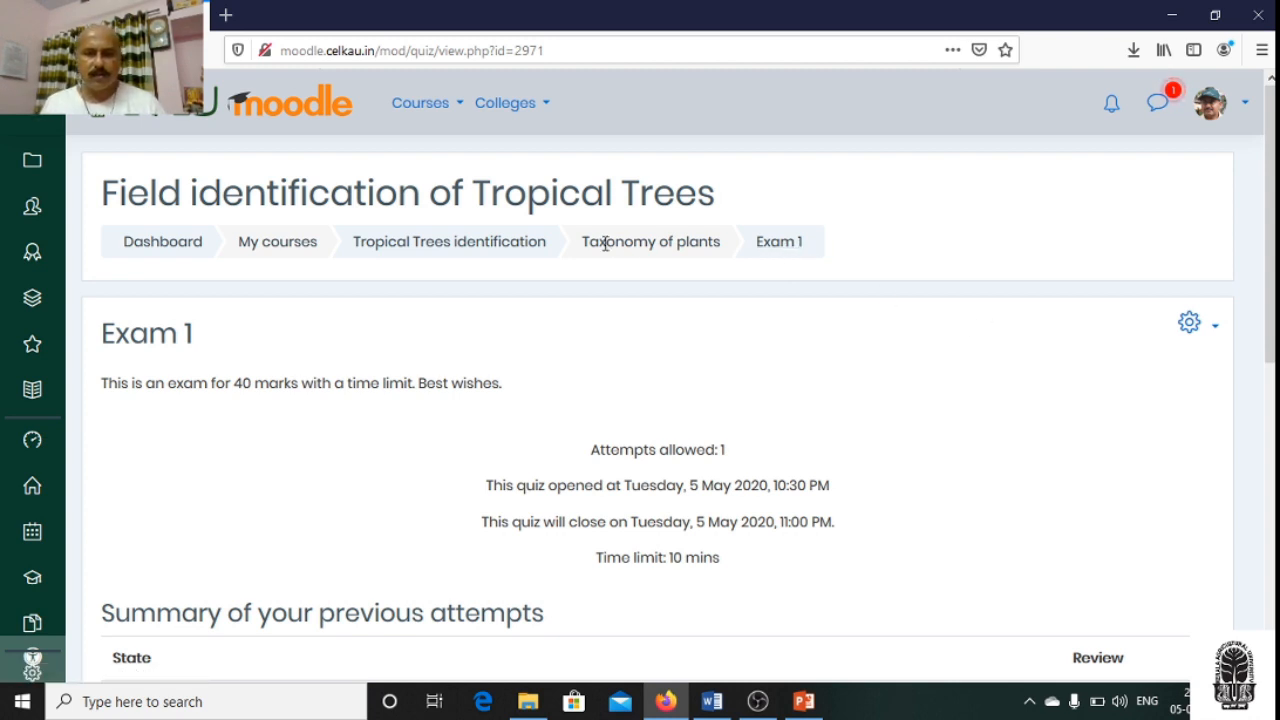
click(470, 255)
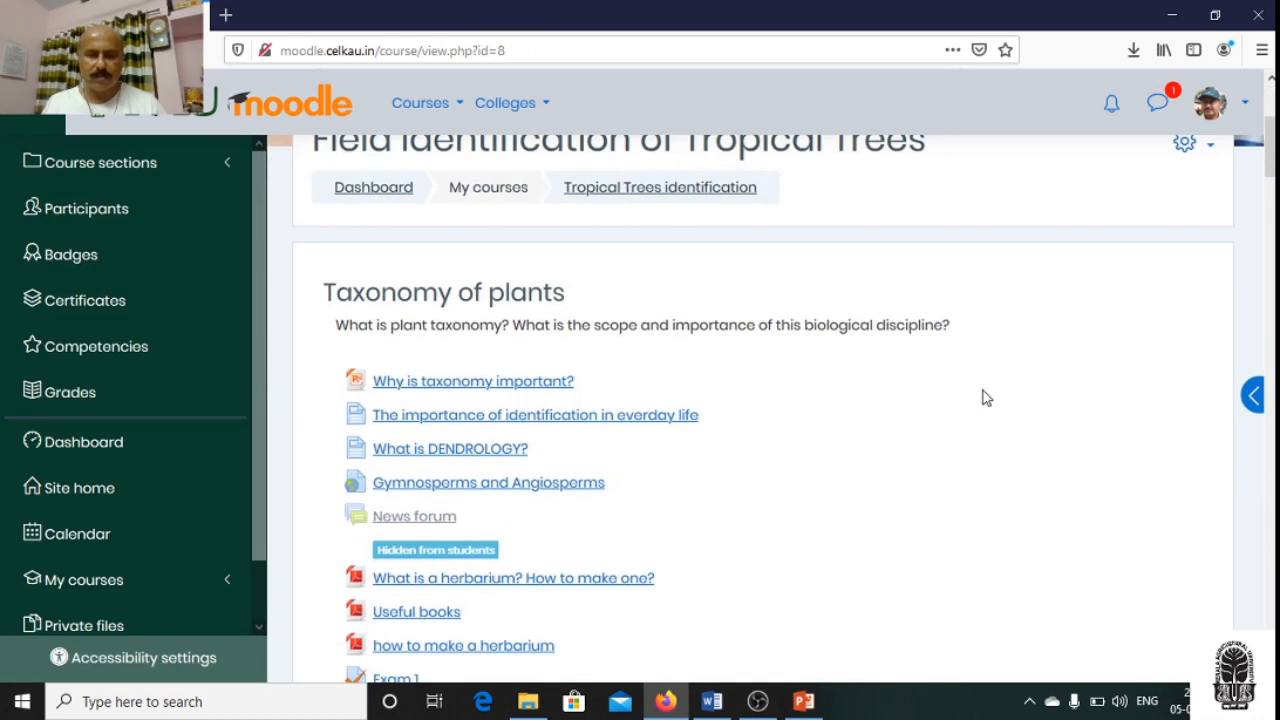
- Look through the Taxonomy of plants section of the course page for the Exam 1 entry and its description
scroll(985, 398, down, 3)
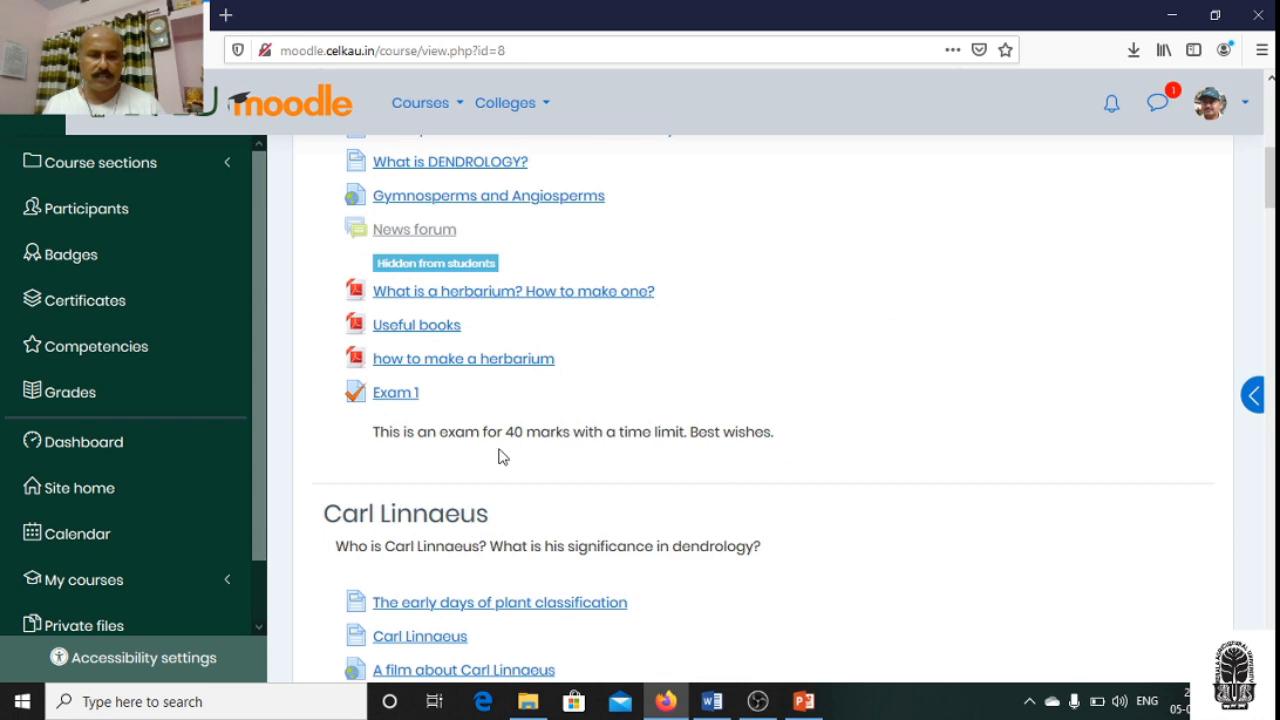
scroll(950, 421, up, 4)
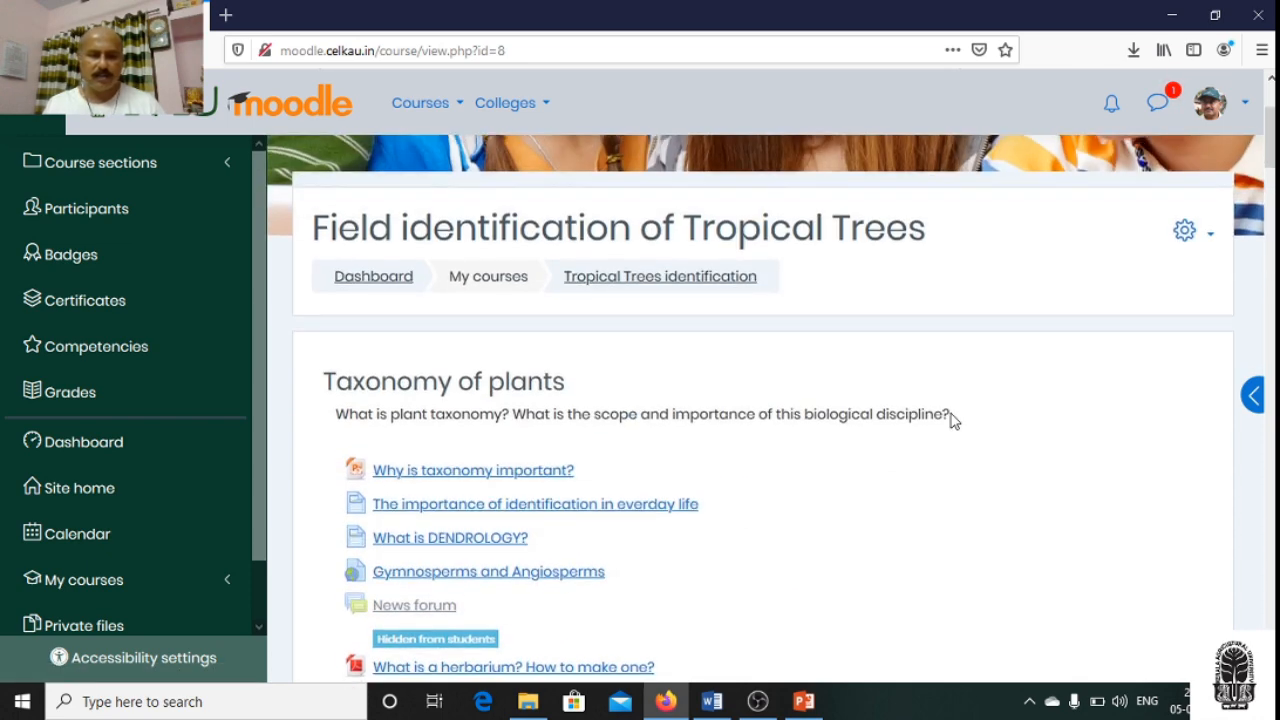
scroll(950, 421, down, 1)
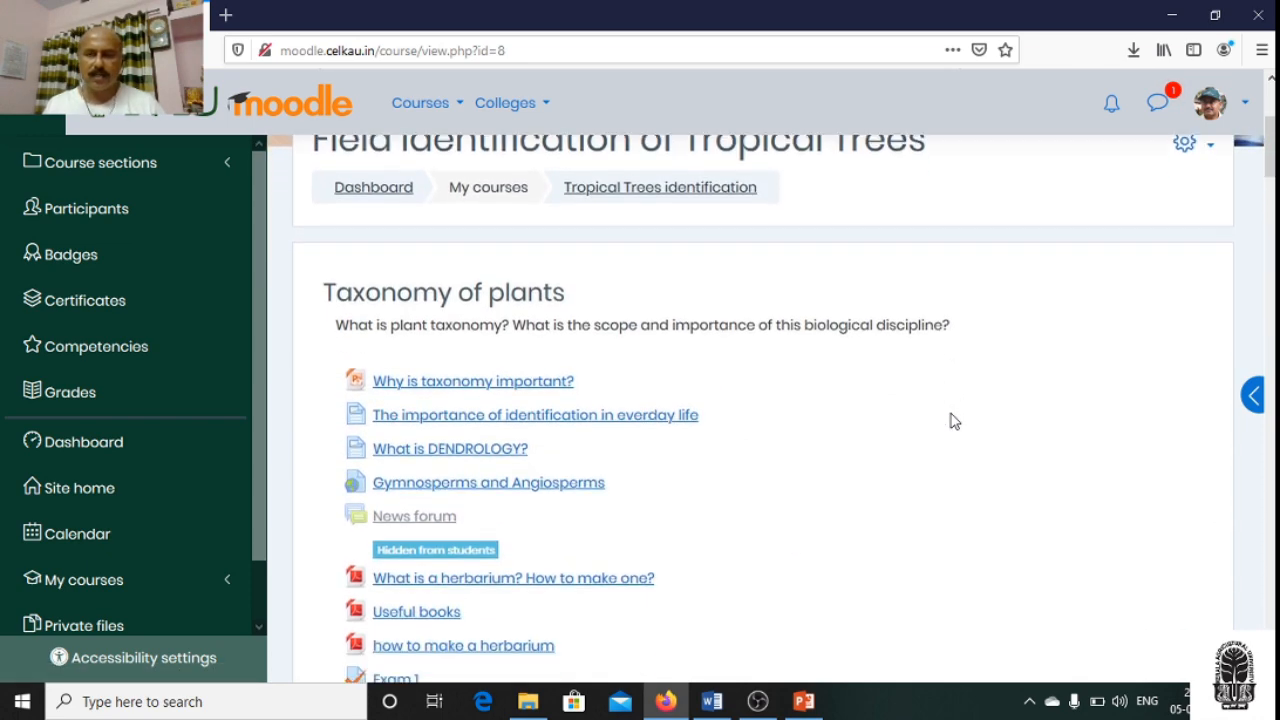
scroll(951, 421, up, 2)
scroll(951, 421, up, 1)
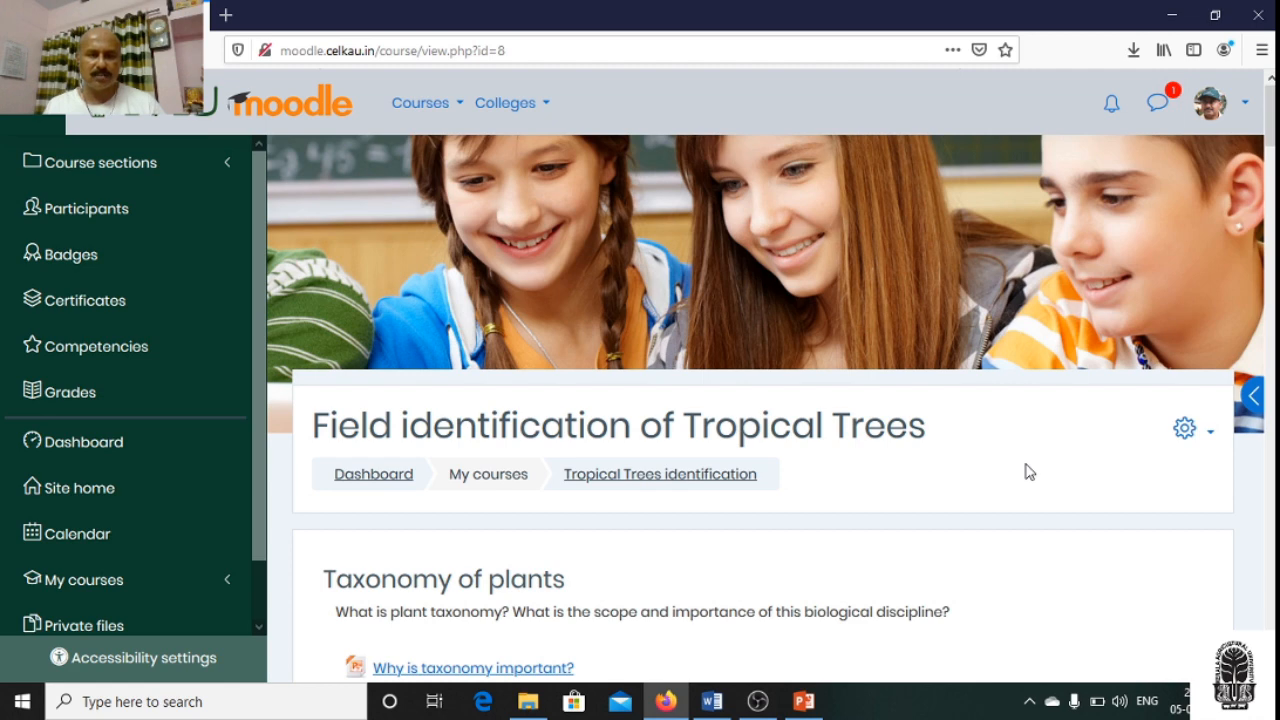
scroll(1029, 472, down, 2)
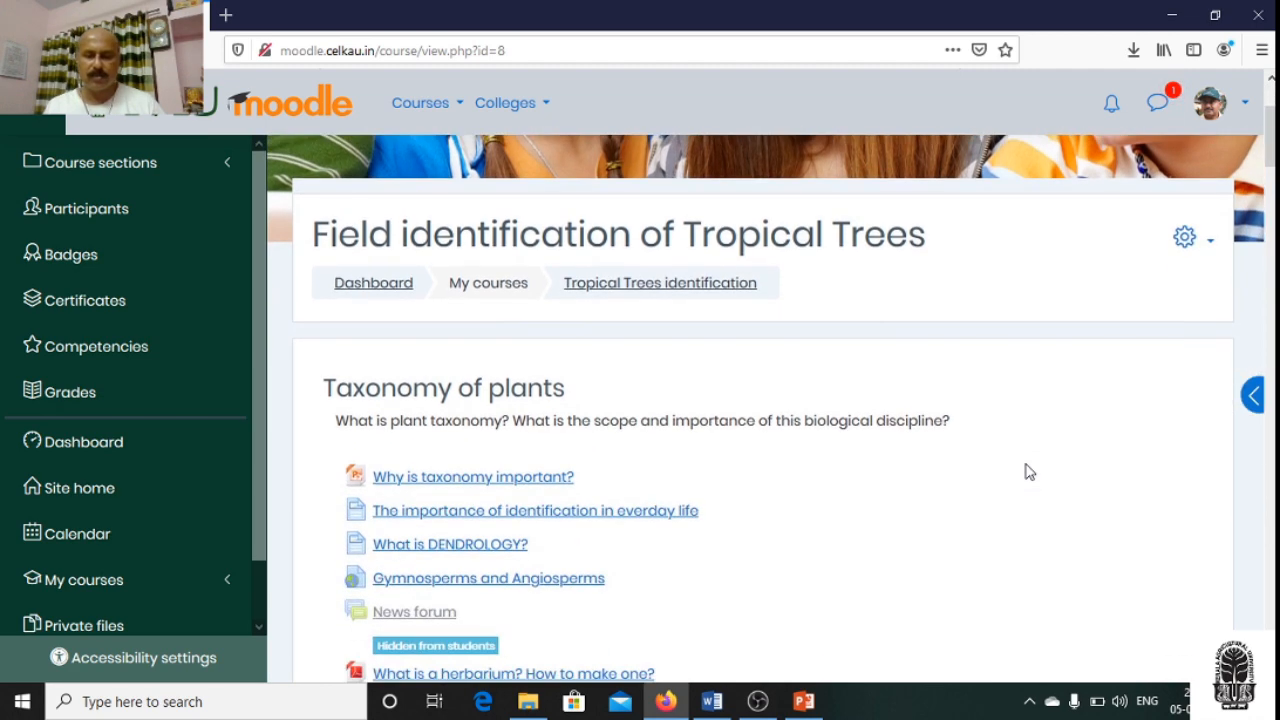
scroll(1029, 472, down, 3)
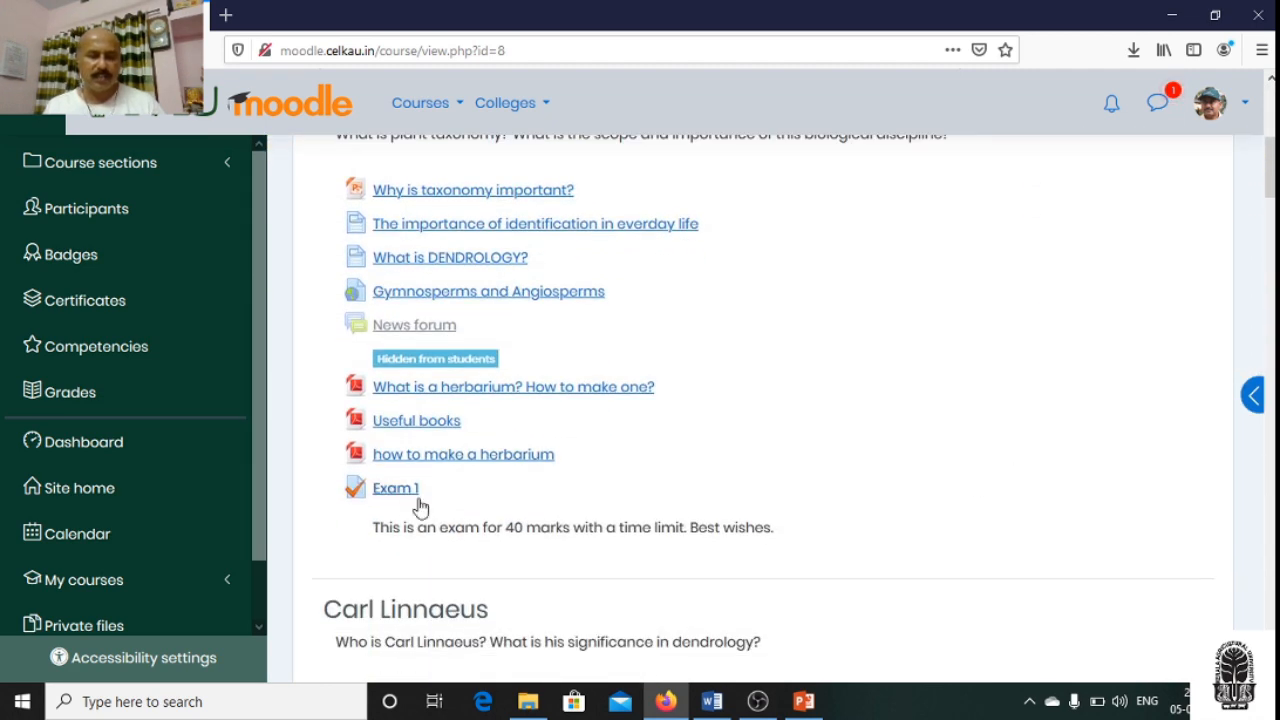
scroll(1097, 558, up, 5)
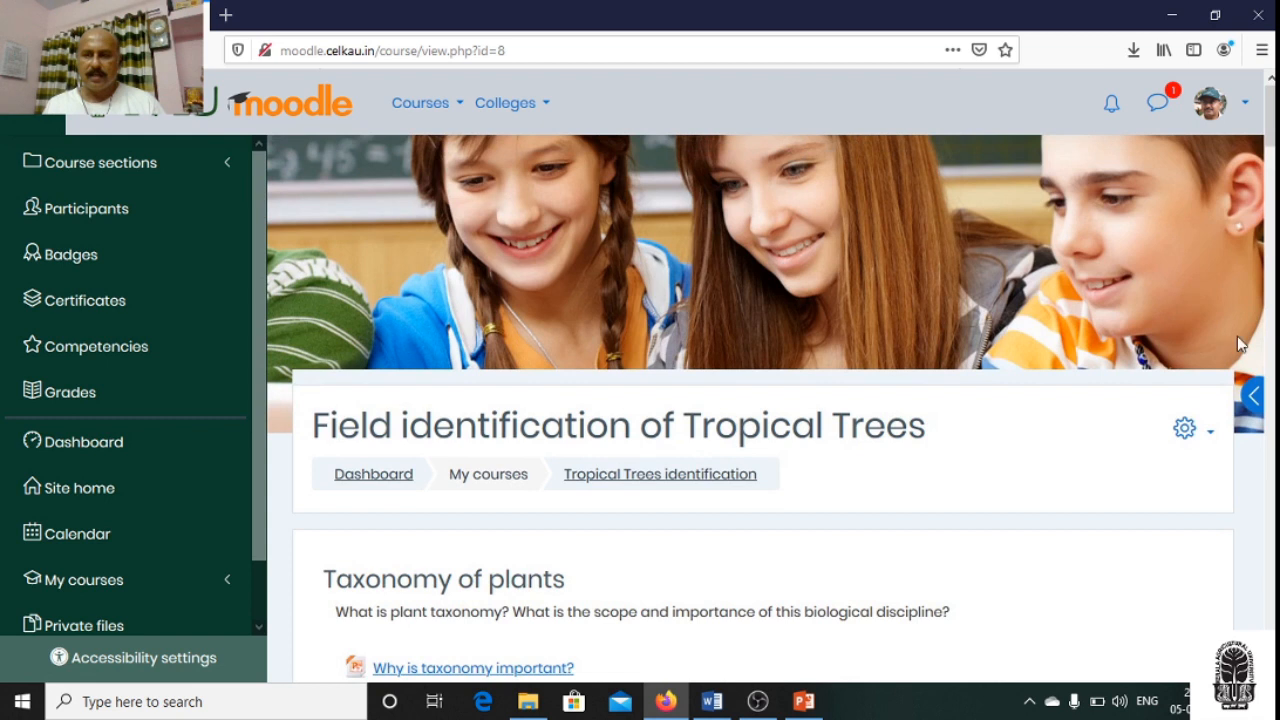
- Switch role to Student for the Field identification of Tropical Trees course
click(1246, 106)
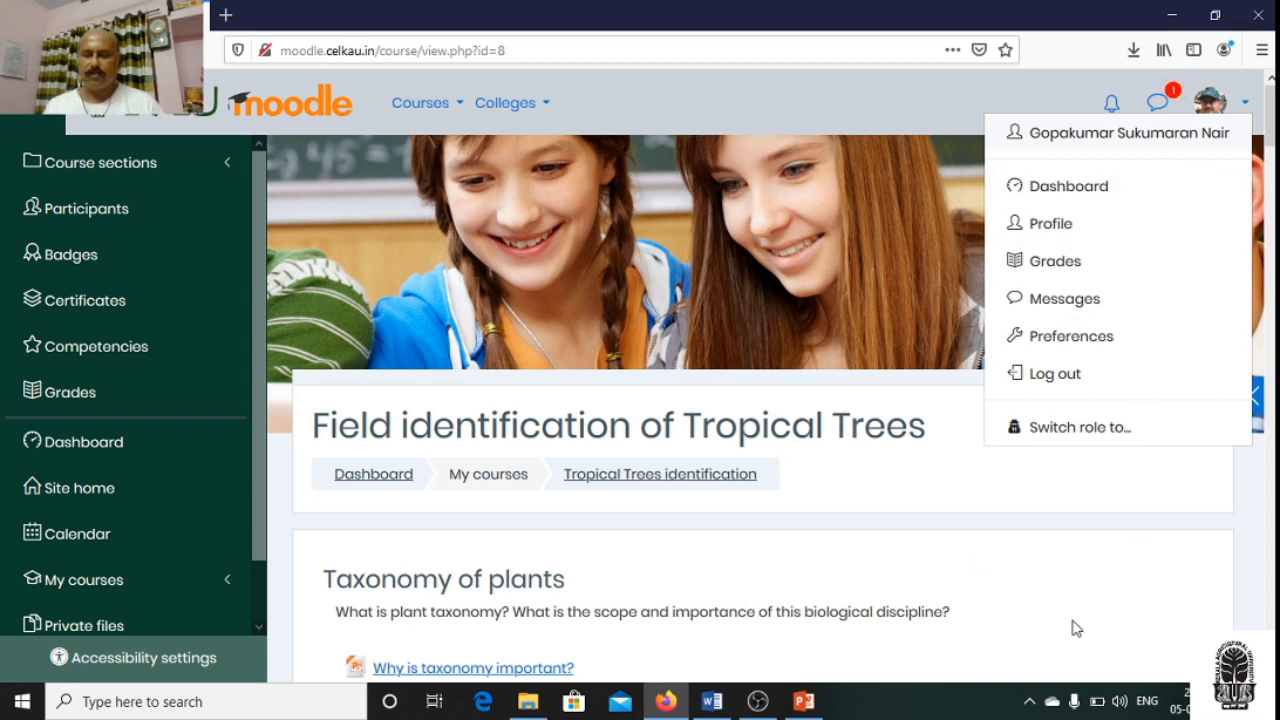
click(1261, 138)
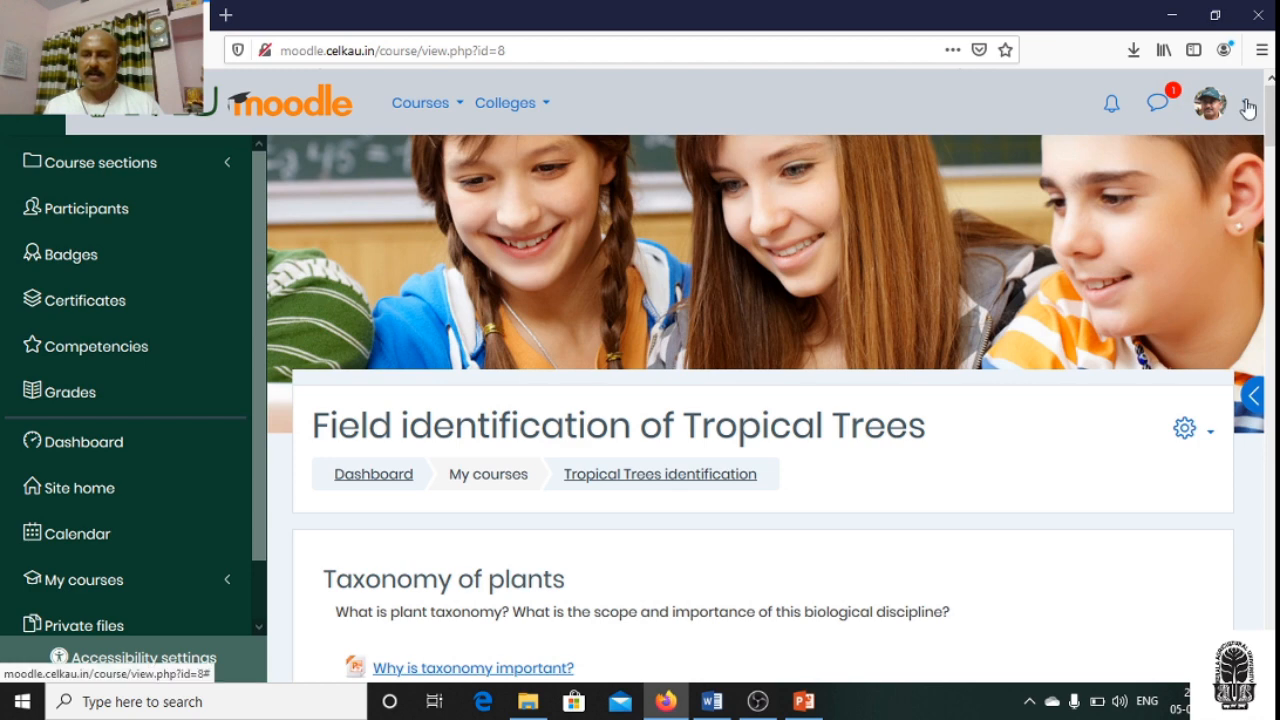
click(1247, 106)
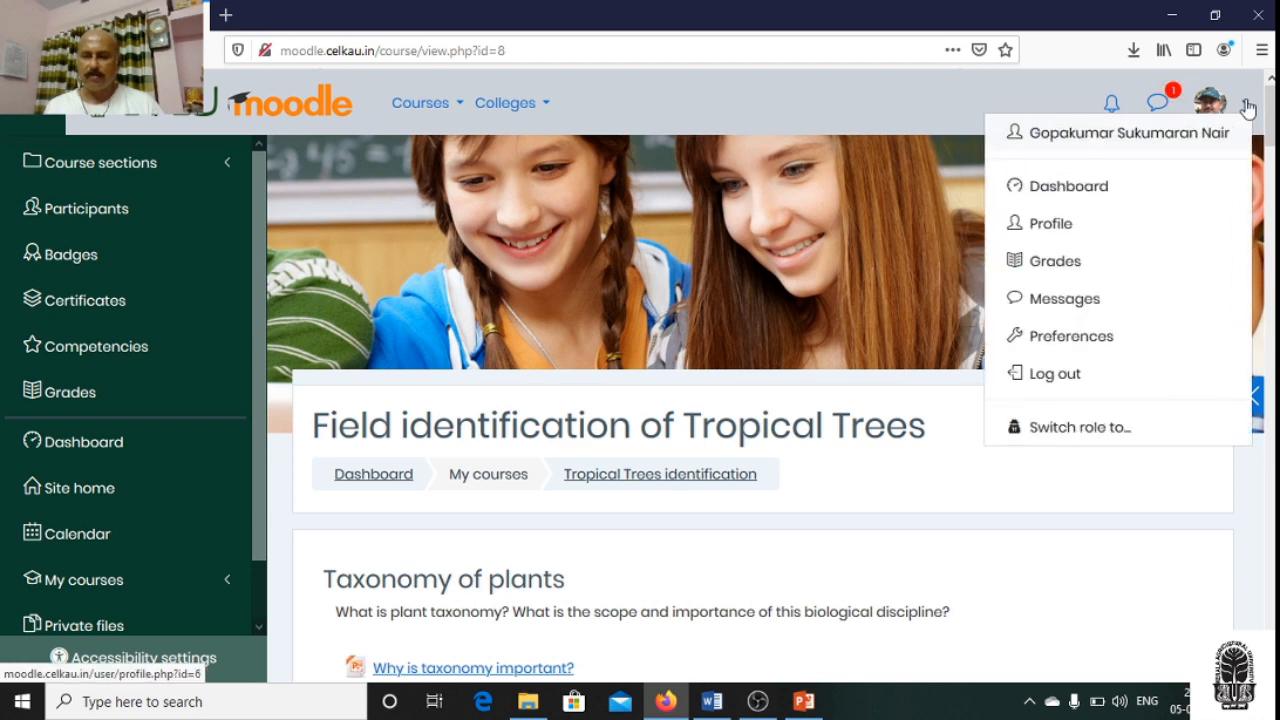
click(1080, 440)
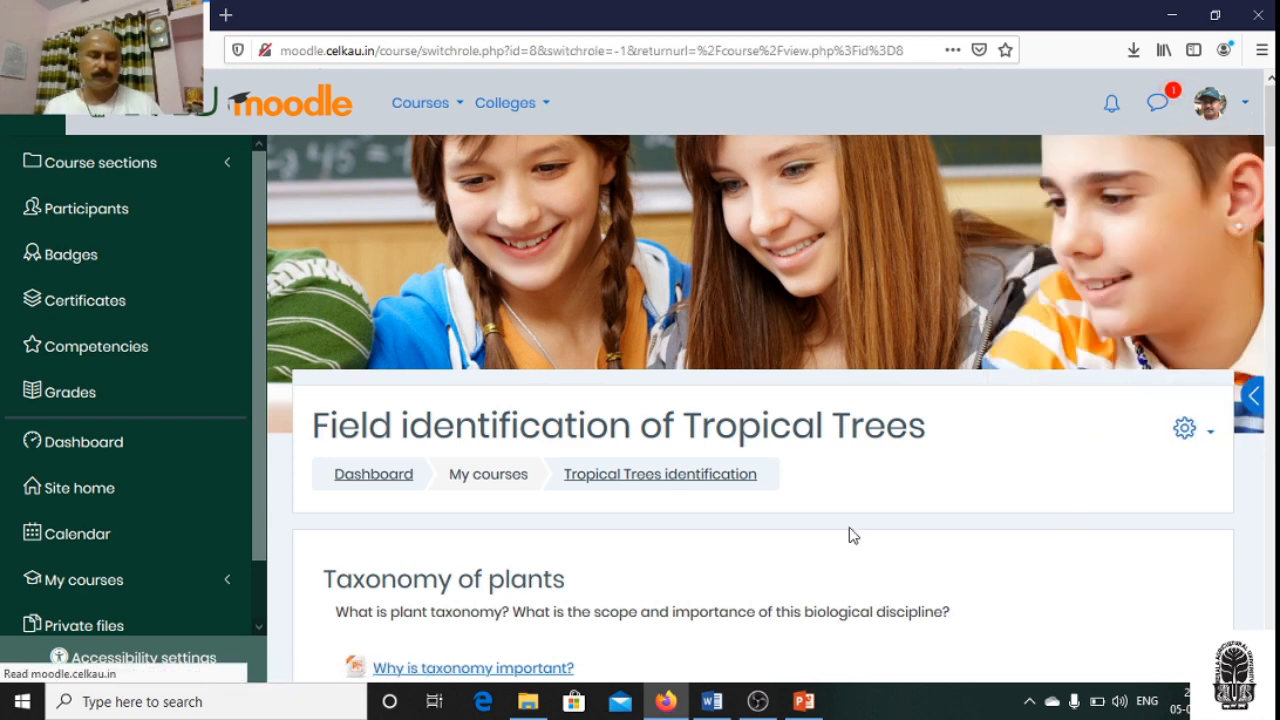
scroll(849, 527, up, 3)
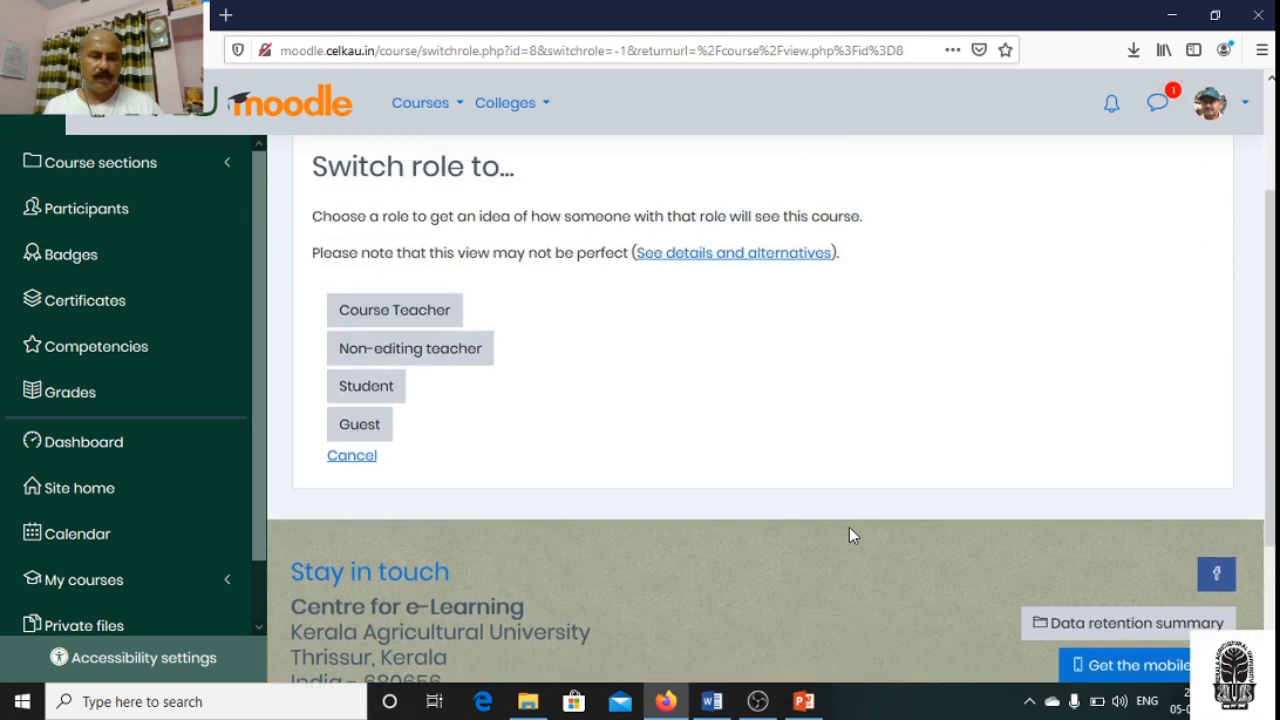
click(388, 398)
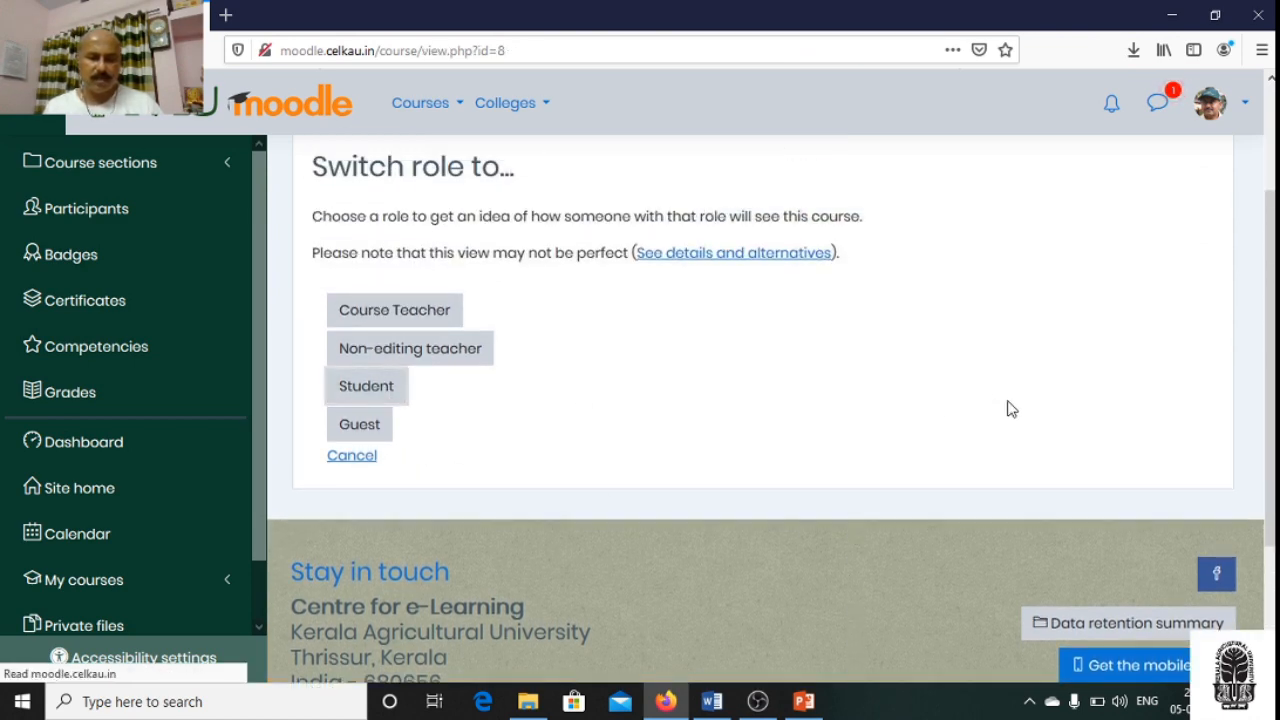
- Open Exam 1 from the Taxonomy of plants section and review its attempt limit, opening times, time limit and summary of previous attempts
scroll(1018, 397, down, 6)
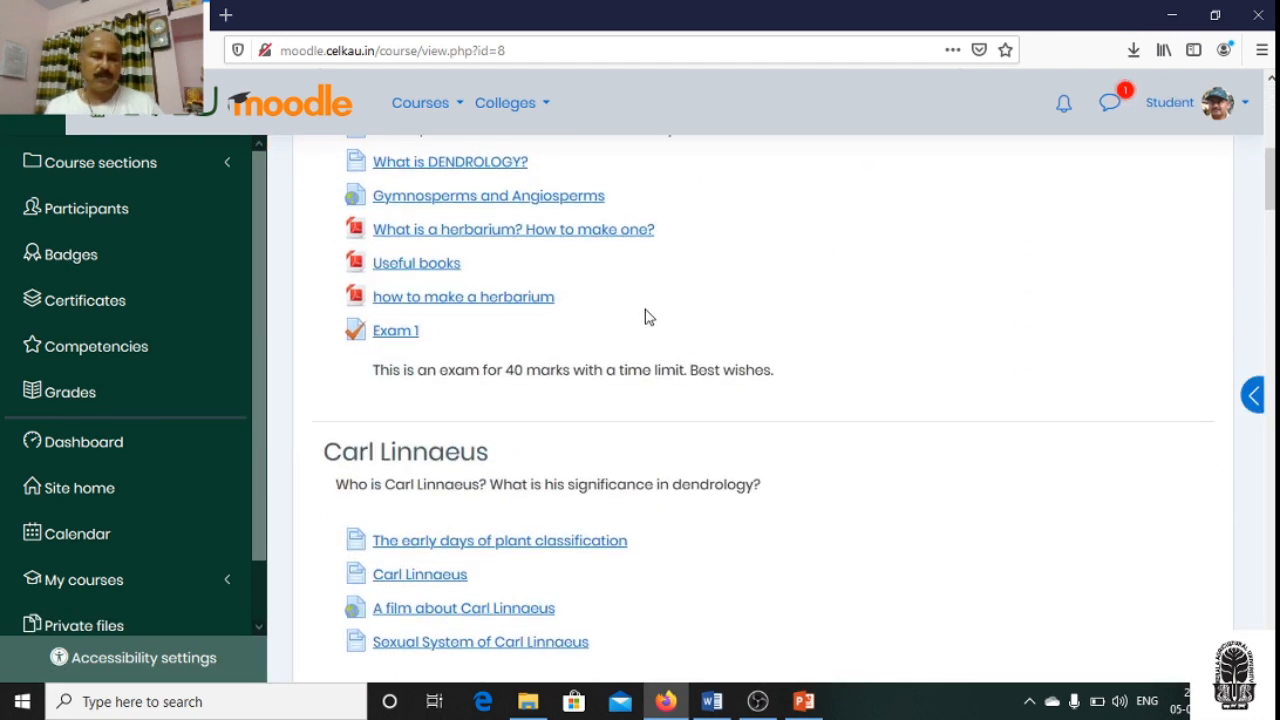
click(388, 338)
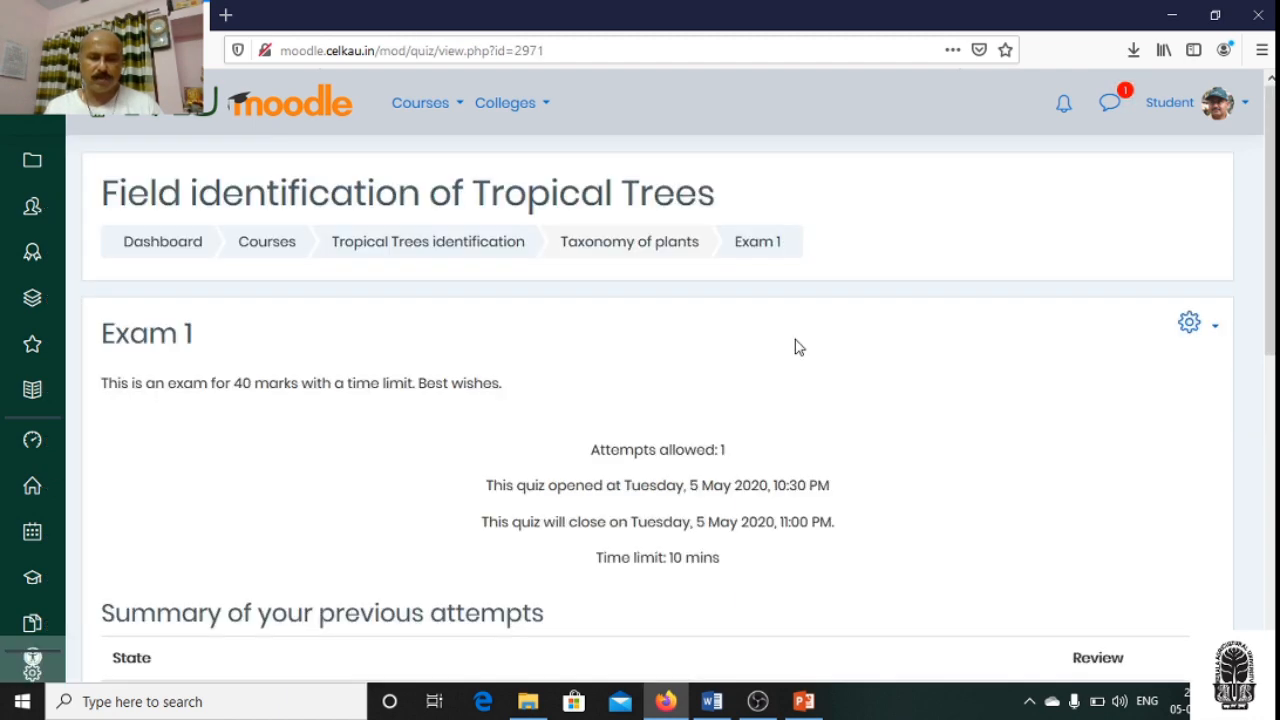
scroll(797, 346, down, 2)
scroll(797, 346, up, 2)
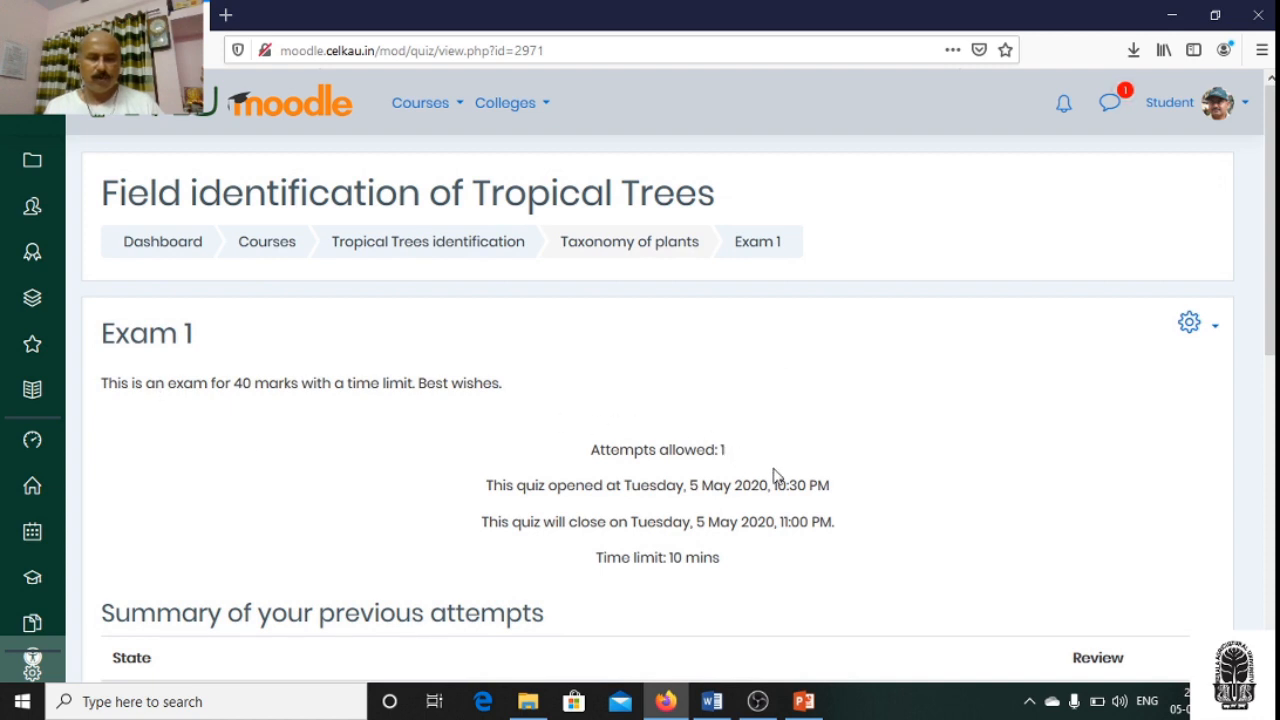
scroll(790, 476, down, 1)
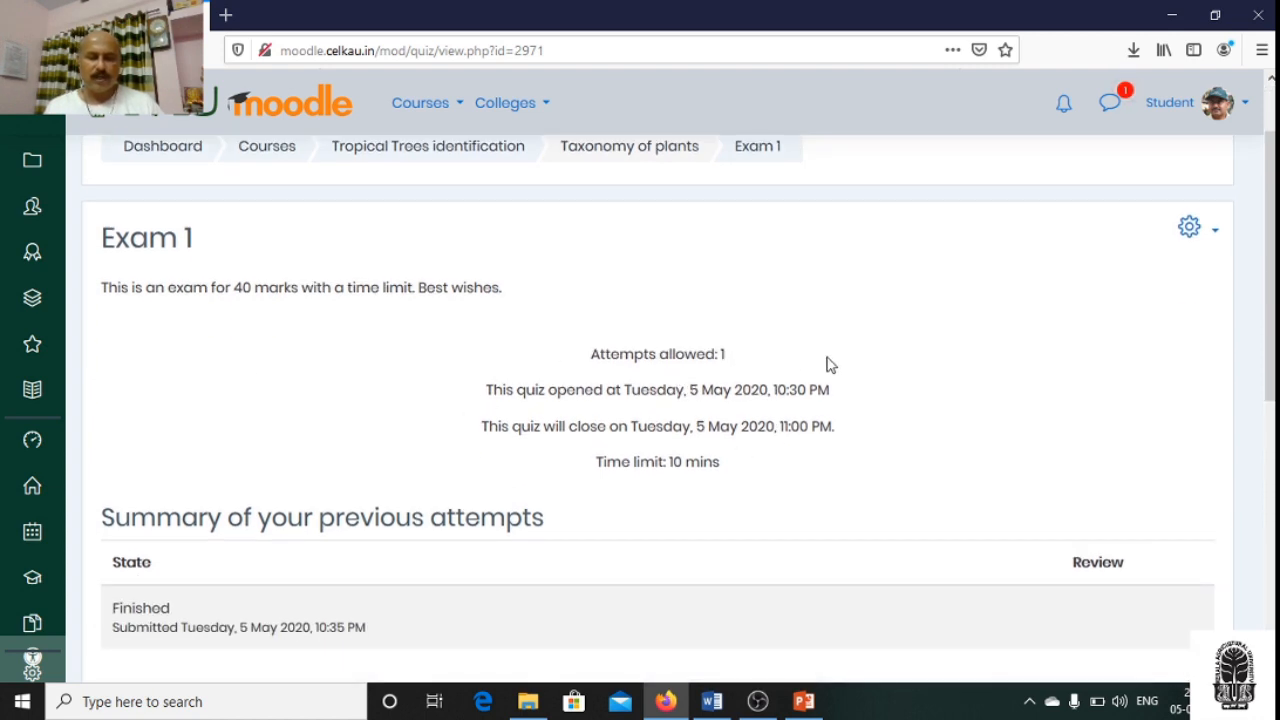
scroll(949, 437, down, 3)
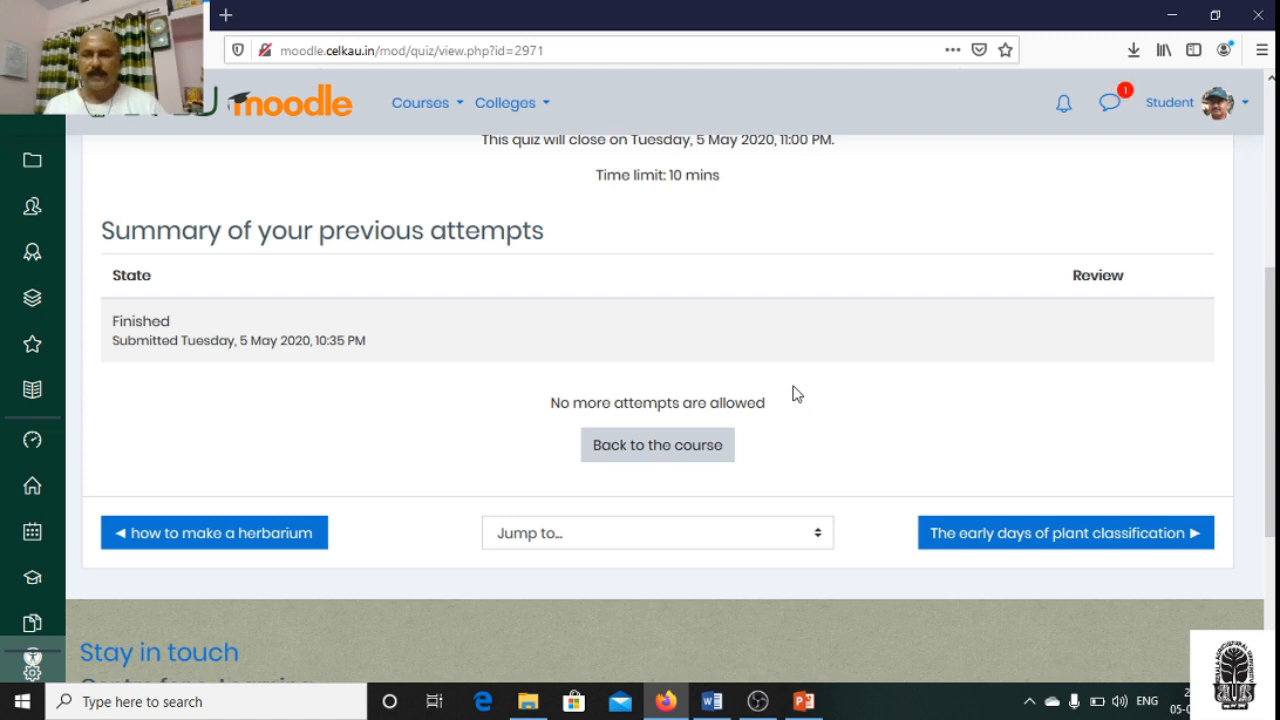
scroll(760, 480, up, 2)
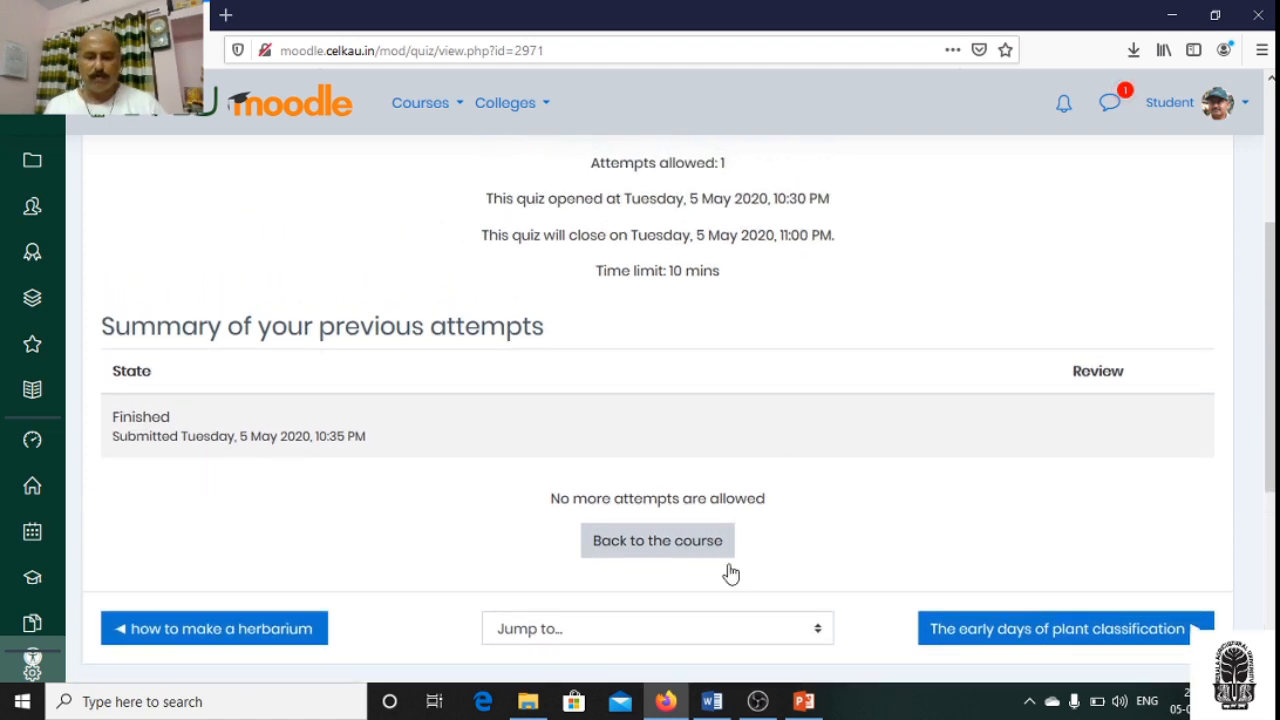
- Switch to the PowerPoint presentation with the Setting up Exam in Moodle slide
click(805, 702)
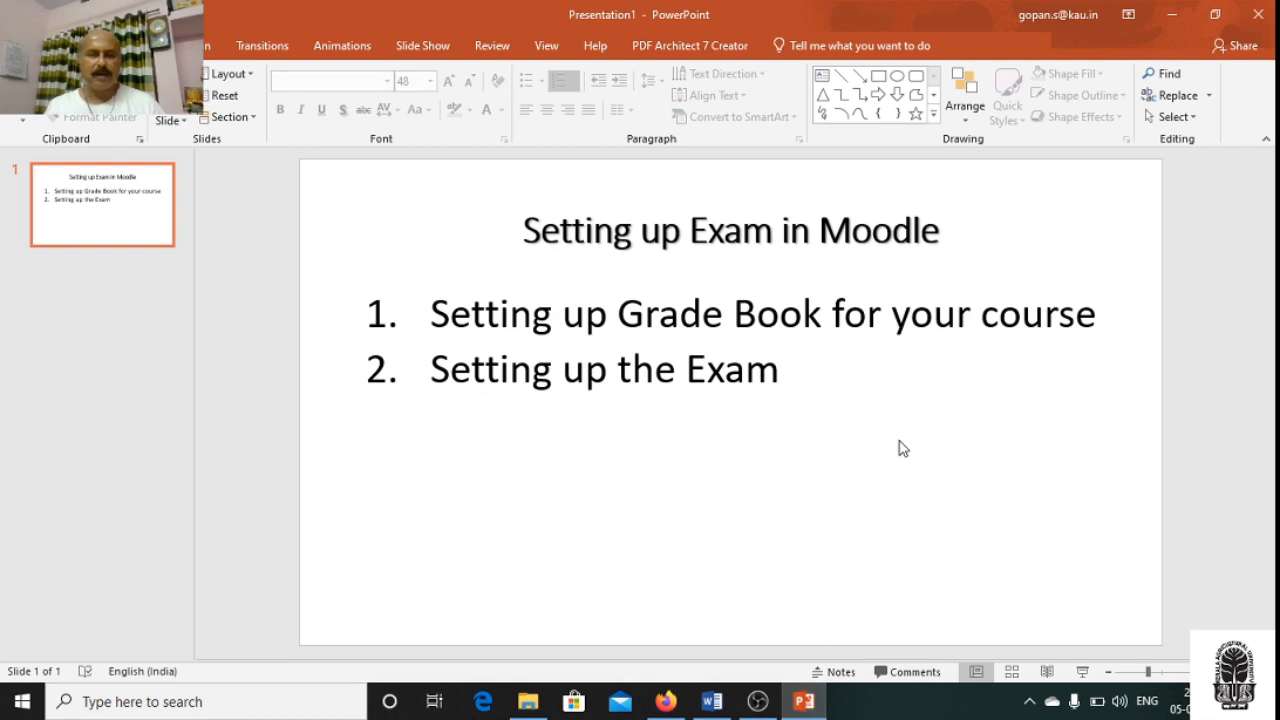